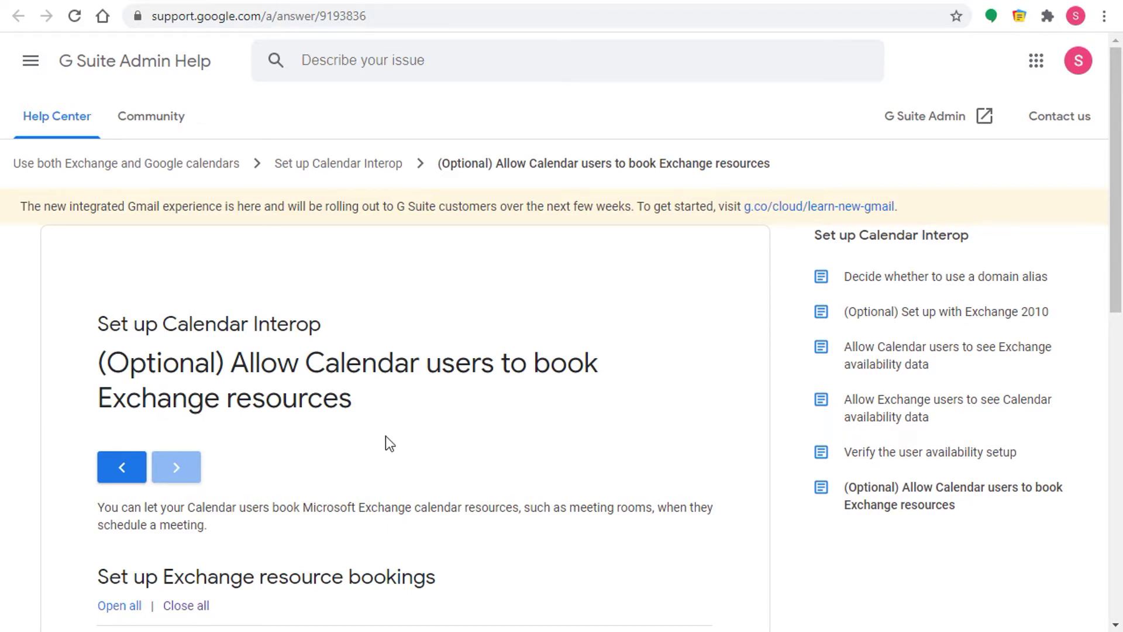
Scroll down to the 'Set up Exchange resource bookings' section listing Steps 1–7.
scroll(385, 443, down, 6)
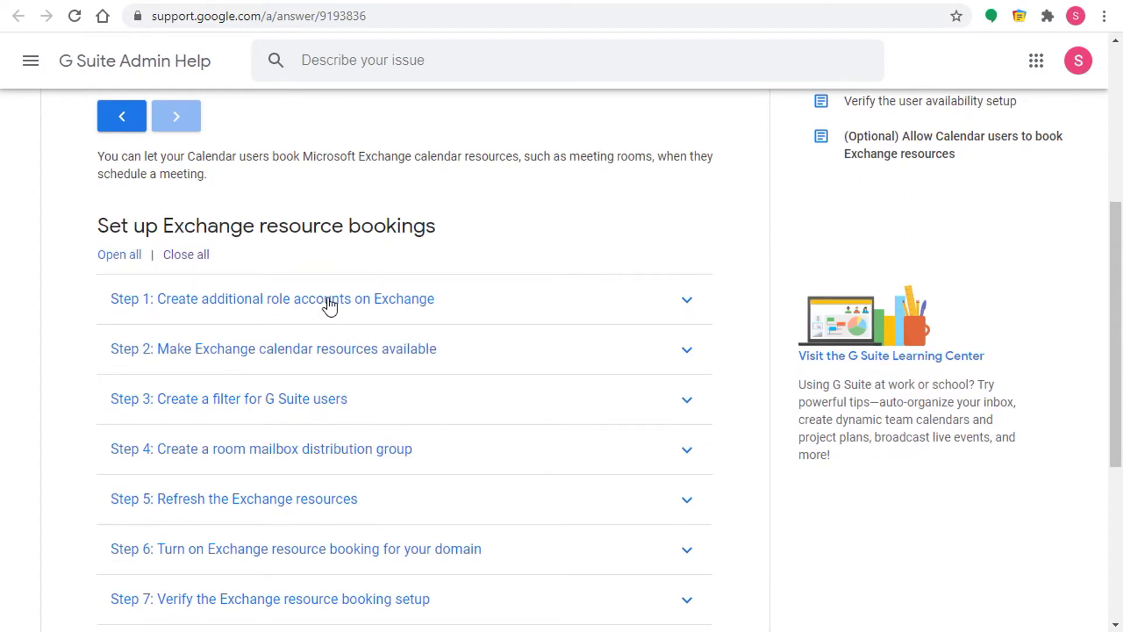
scroll(538, 346, down, 2)
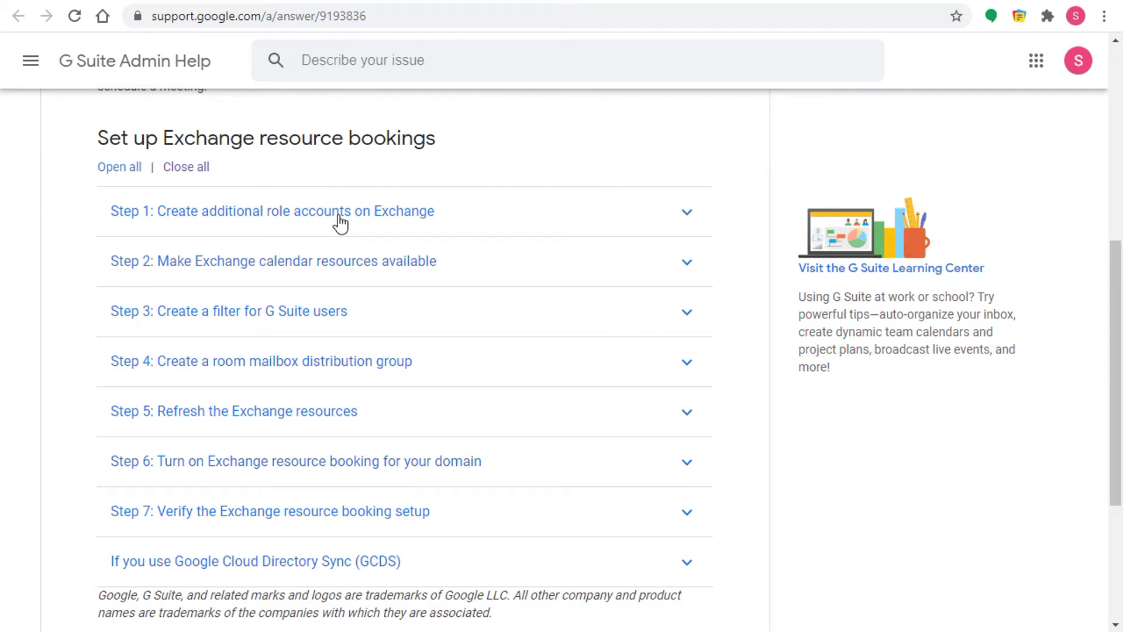
Expand Step 1 and highlight its on-premises and Office 365 PowerShell role-account examples.
click(160, 222)
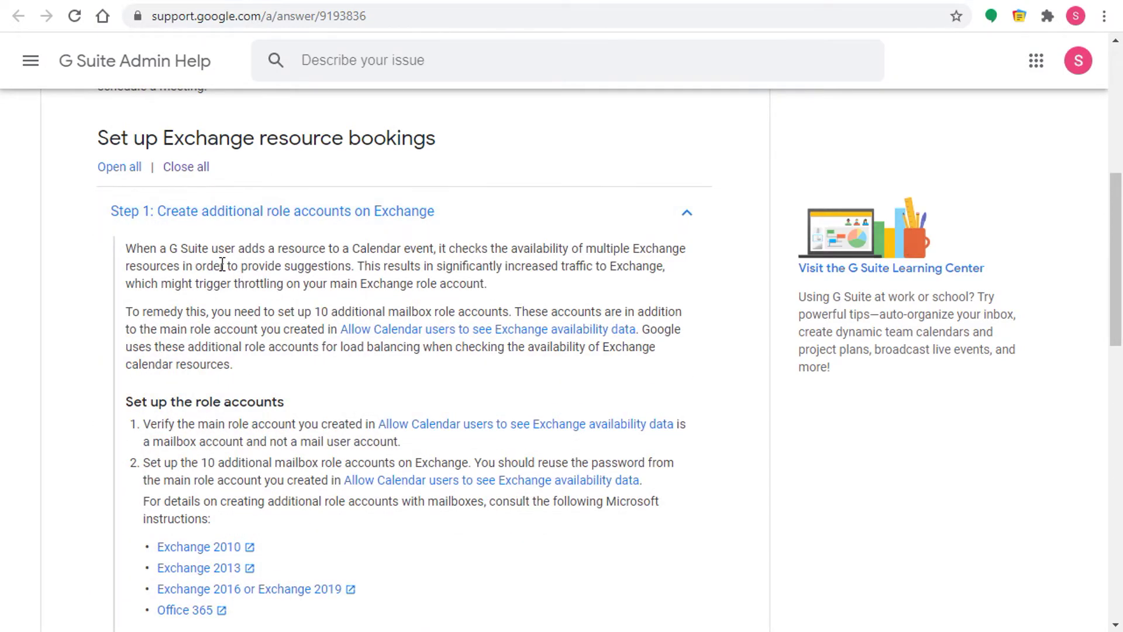
scroll(234, 262, down, 10)
scroll(245, 261, up, 3)
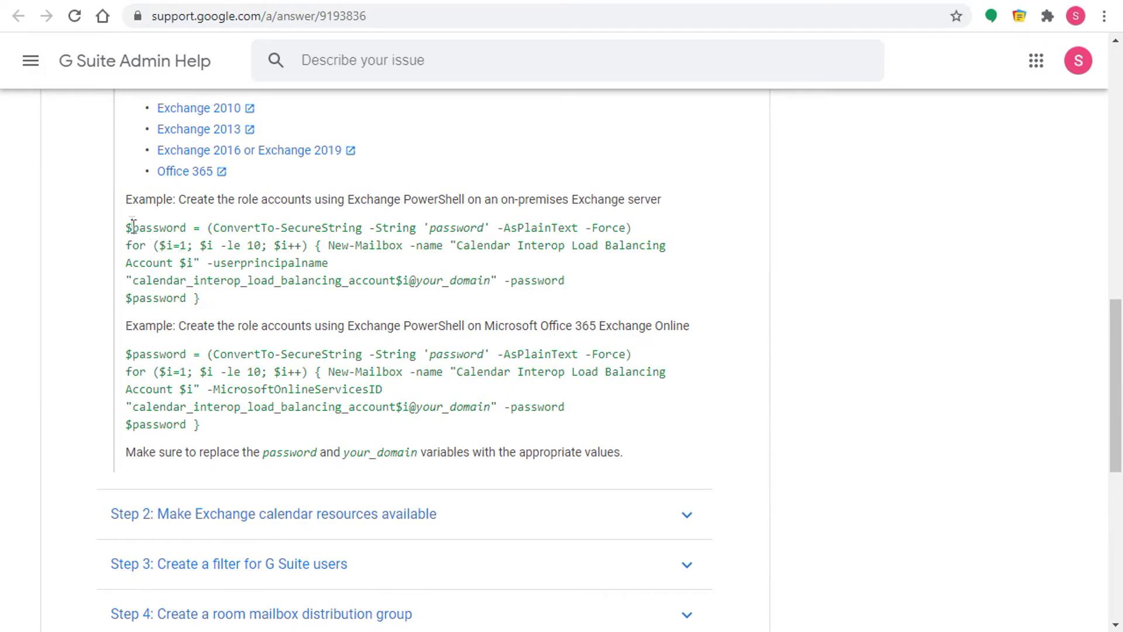
drag(128, 227, 236, 297)
drag(217, 427, 124, 356)
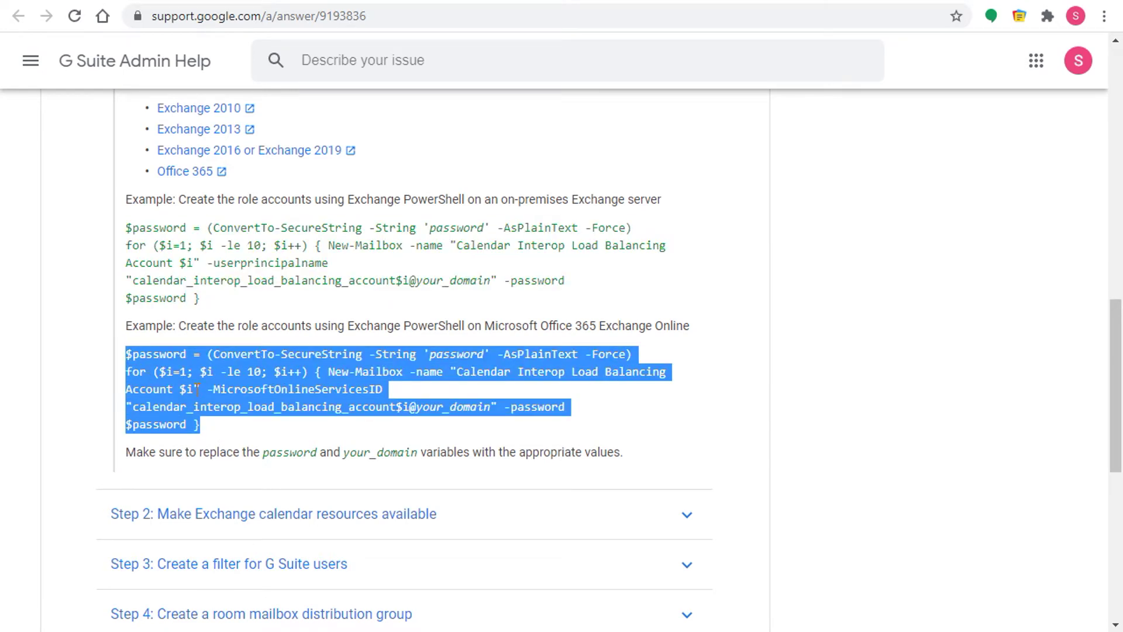
click(196, 389)
scroll(246, 385, down, 4)
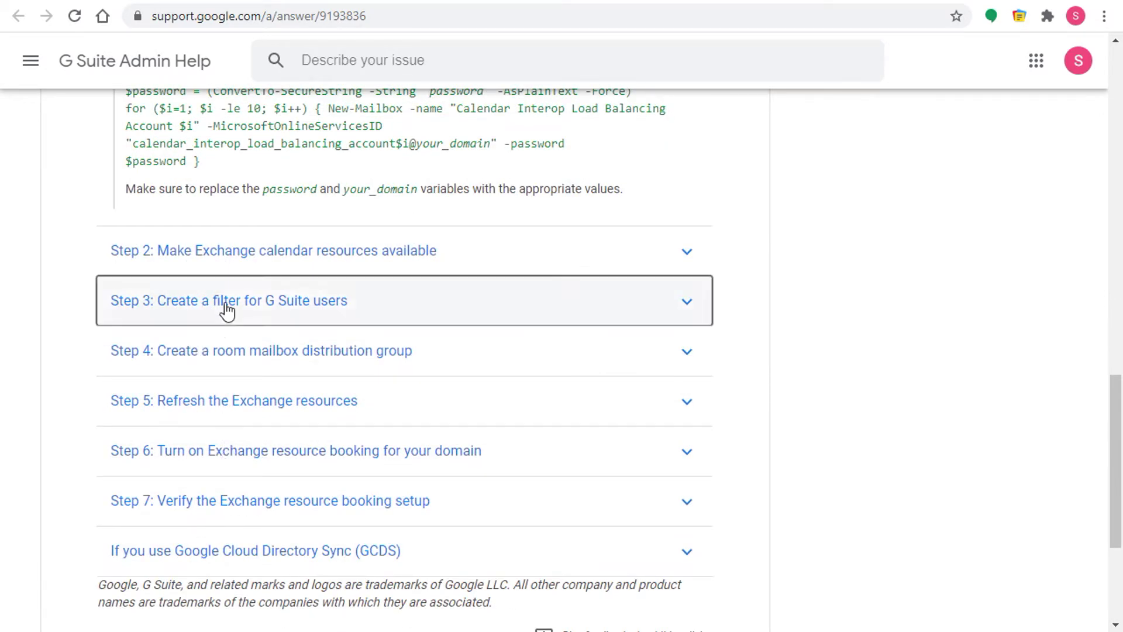
click(227, 305)
scroll(252, 351, down, 1)
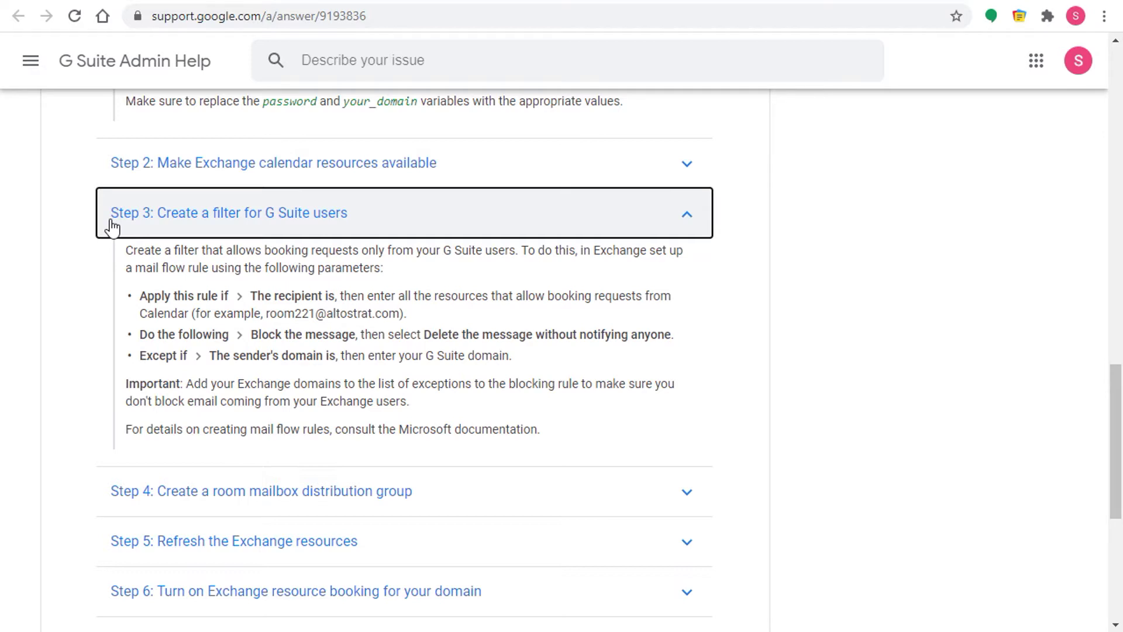
scroll(113, 227, down, 5)
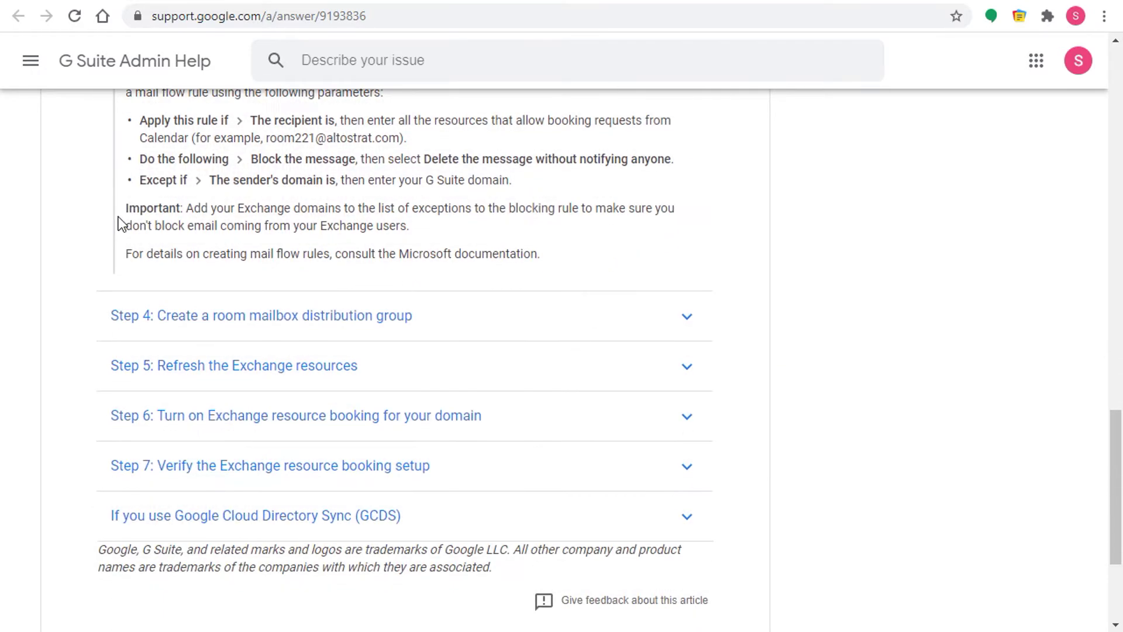
click(199, 338)
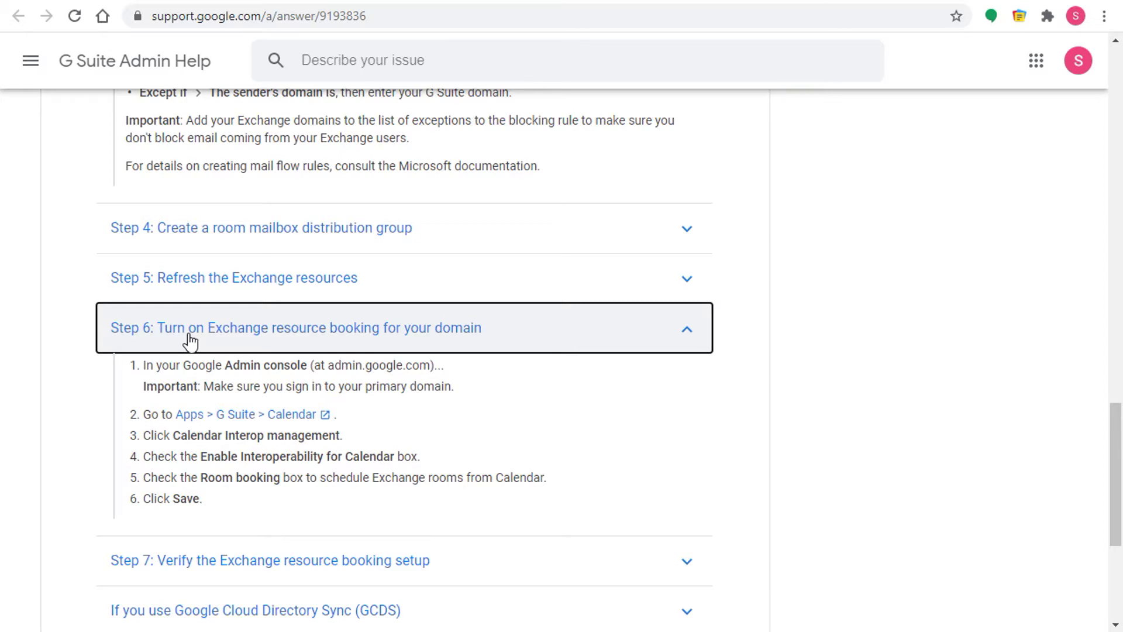
click(190, 341)
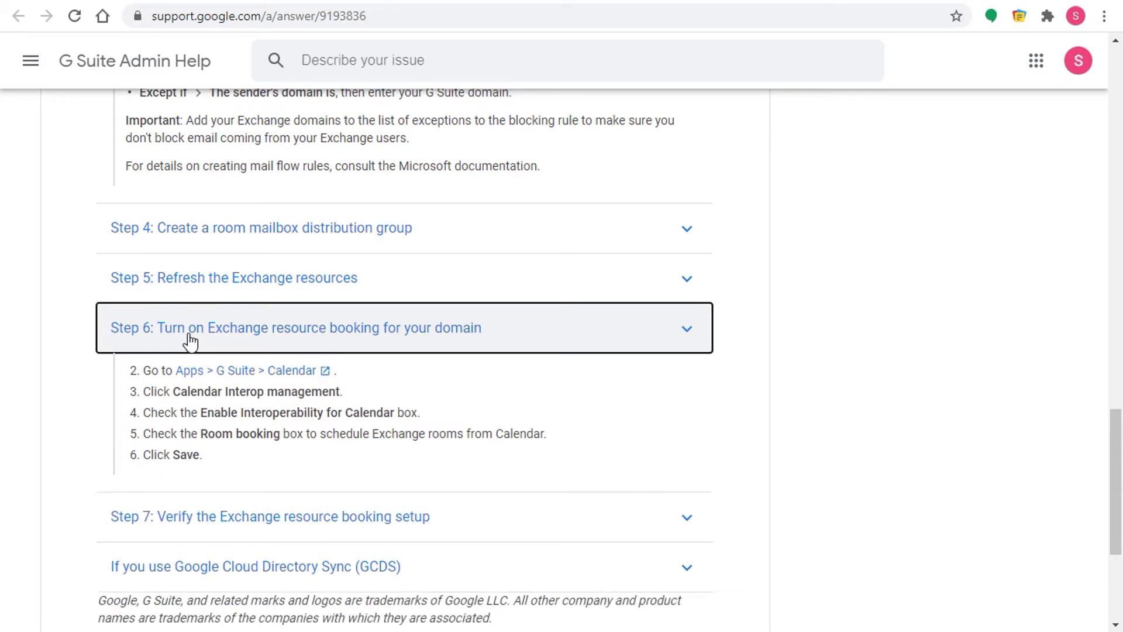
click(154, 216)
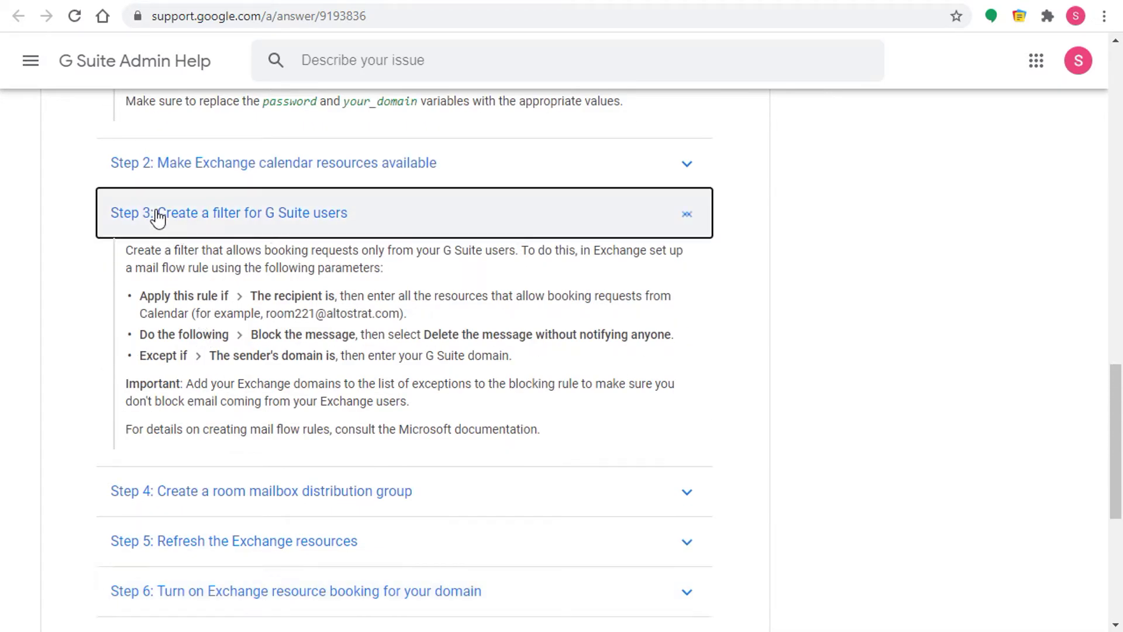
Collapse Step 1 so all seven setup steps and the GCDS entry appear folded.
scroll(442, 312, up, 1)
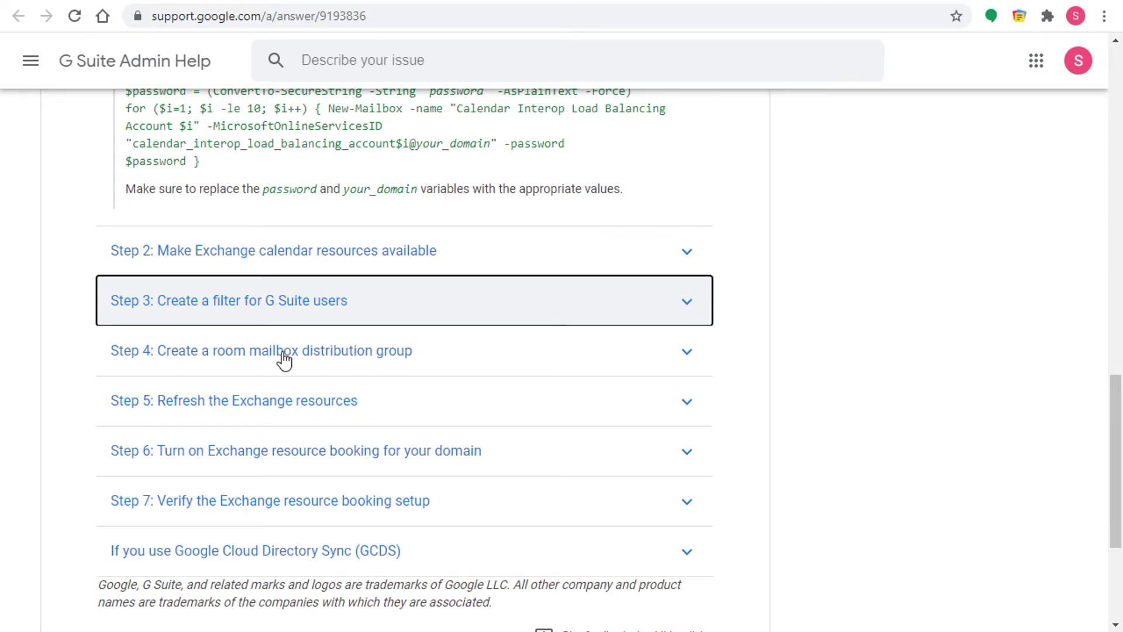
scroll(287, 358, up, 3)
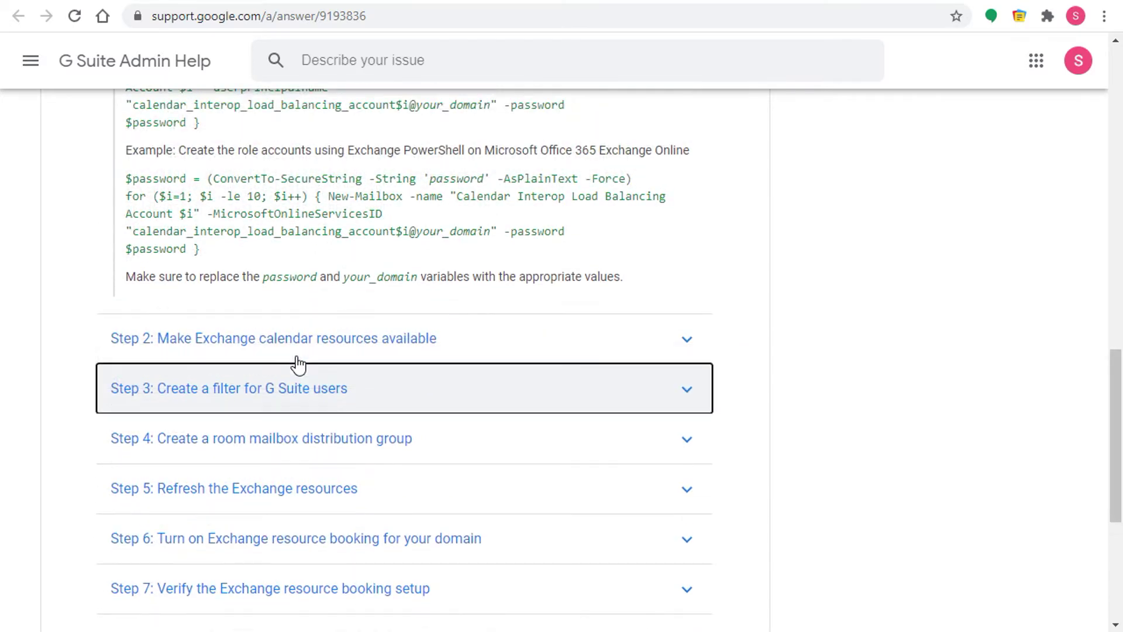
scroll(298, 355, up, 3)
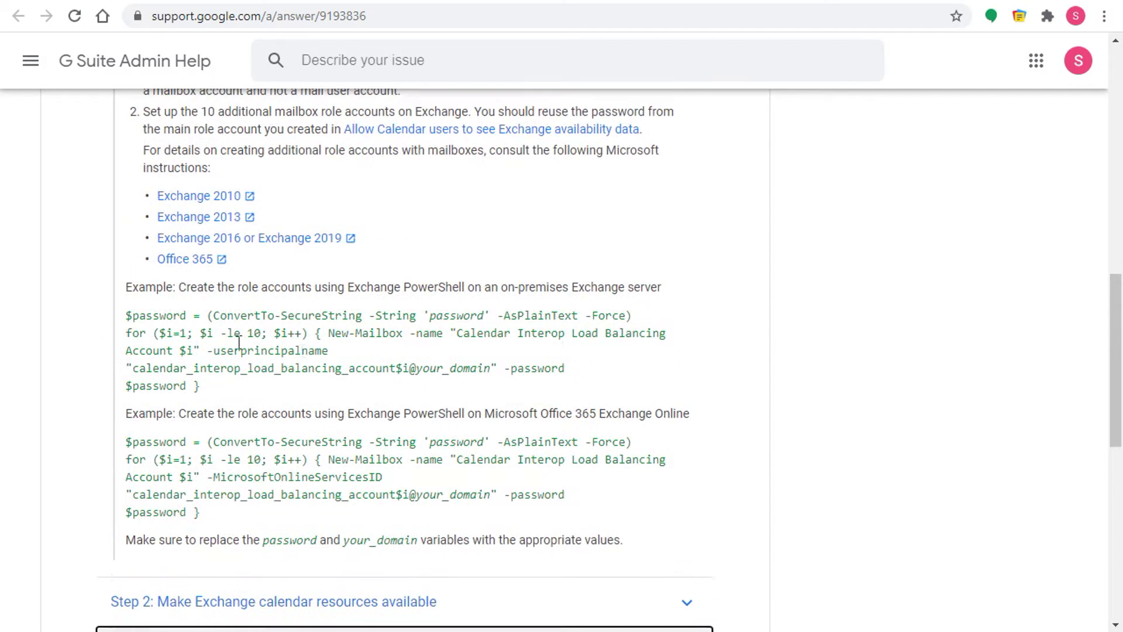
scroll(213, 253, up, 3)
scroll(193, 210, up, 2)
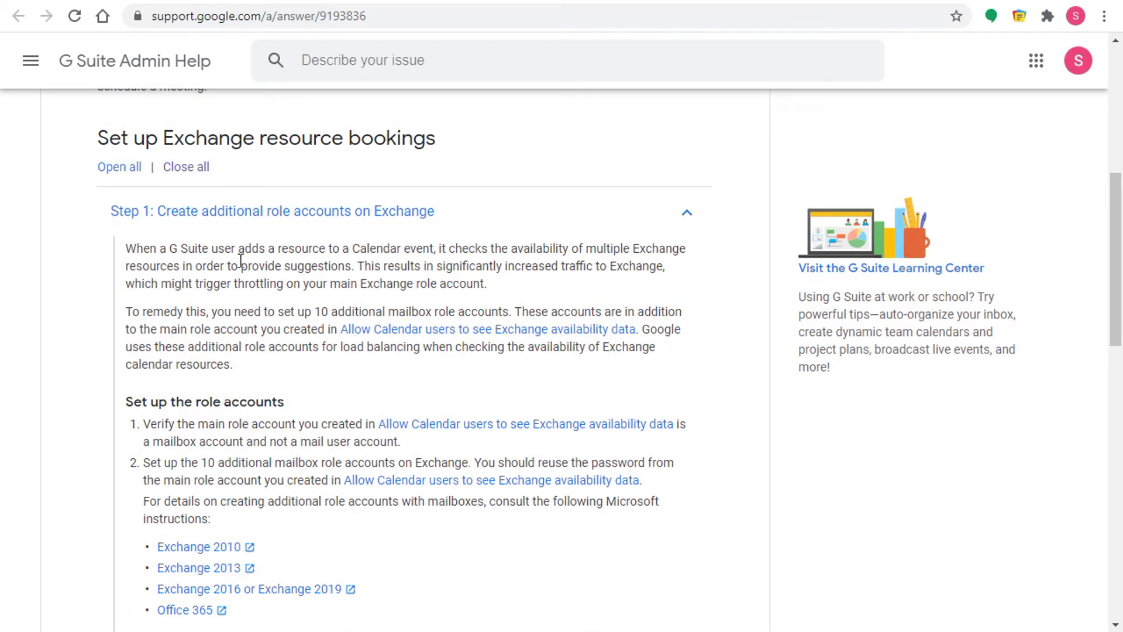
scroll(190, 259, down, 3)
scroll(182, 265, down, 2)
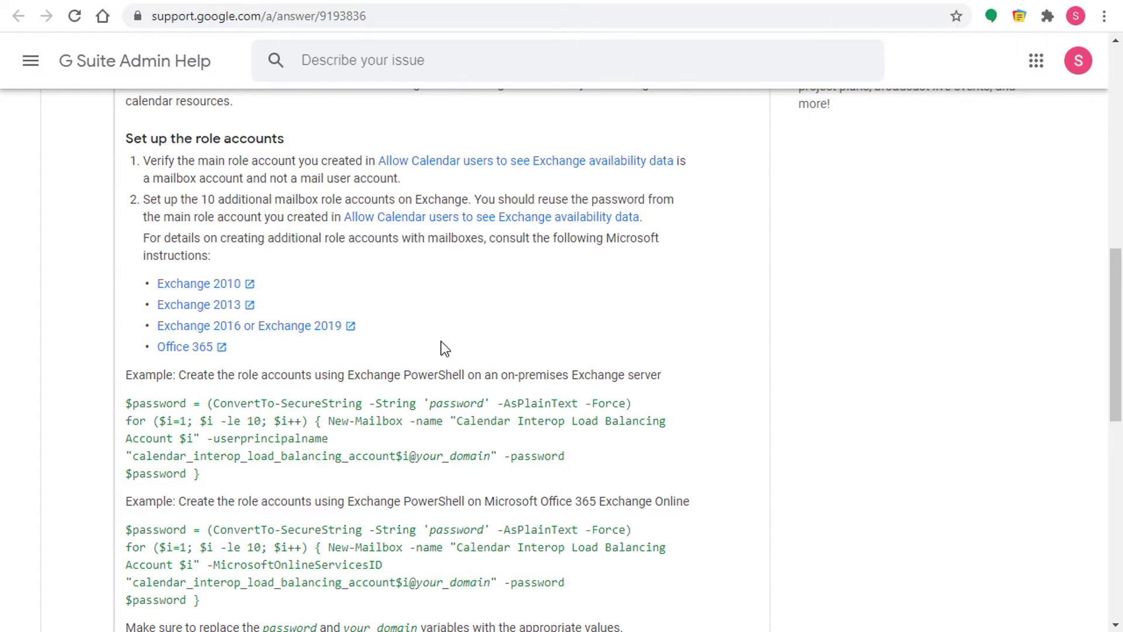
scroll(441, 341, up, 5)
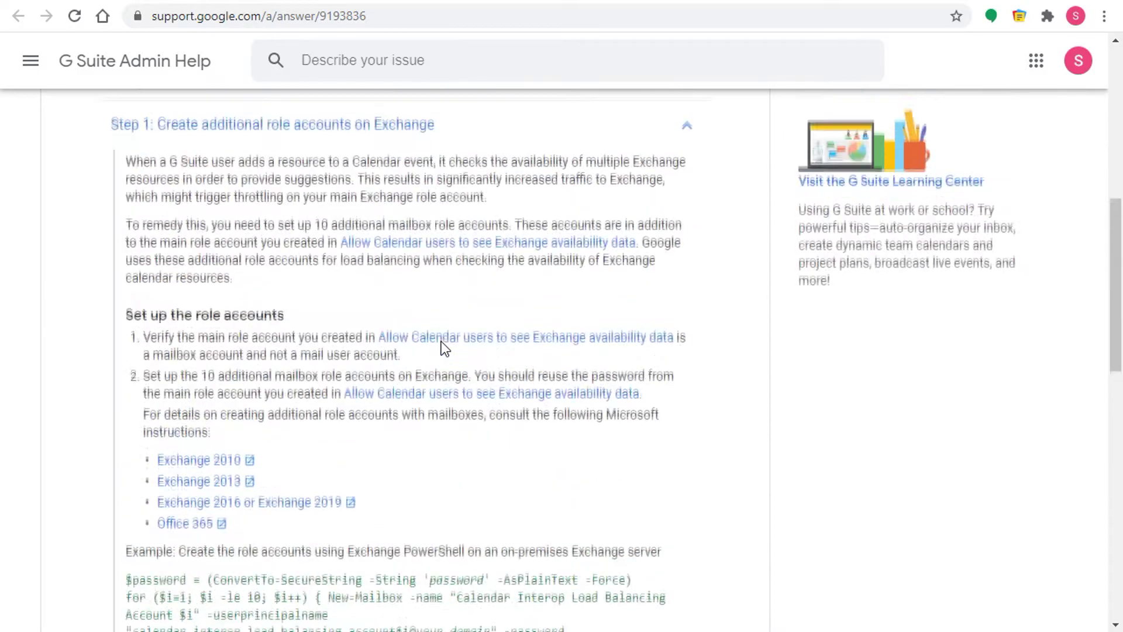
click(294, 216)
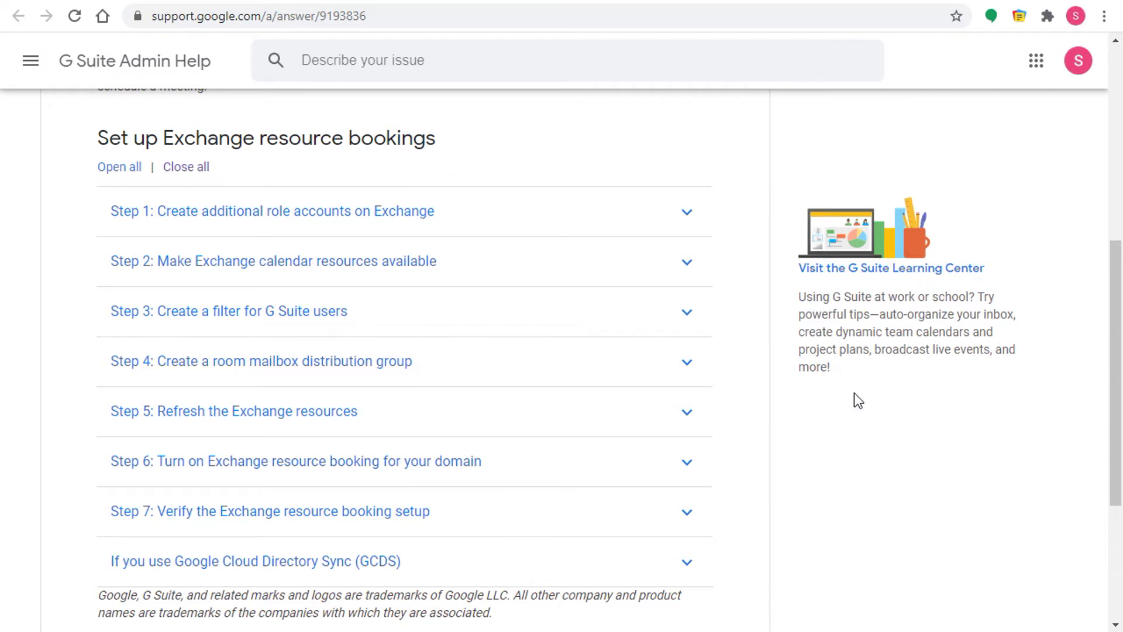
Open Google Calendar, create a new 2–3pm Friday event, and browse all rooms and resources.
click(1036, 60)
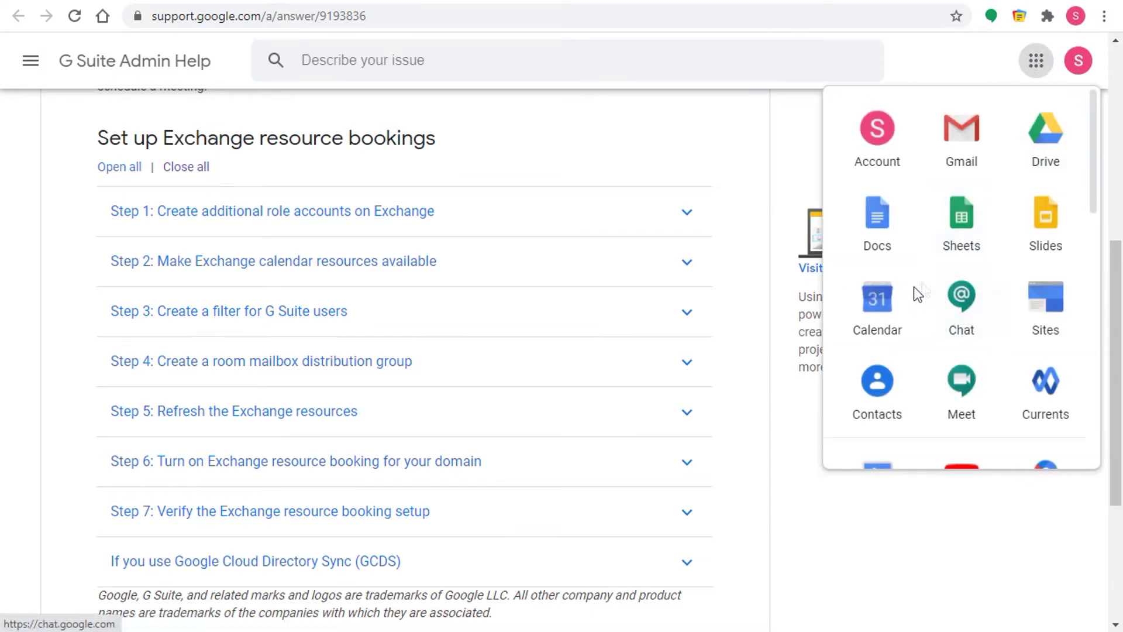
click(882, 303)
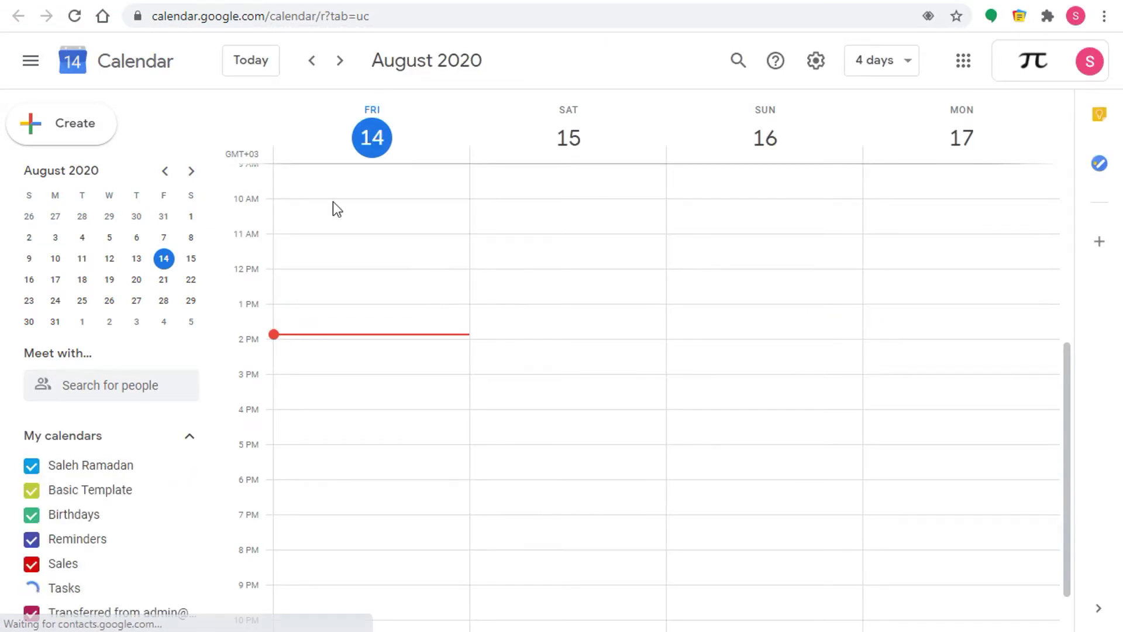
click(69, 130)
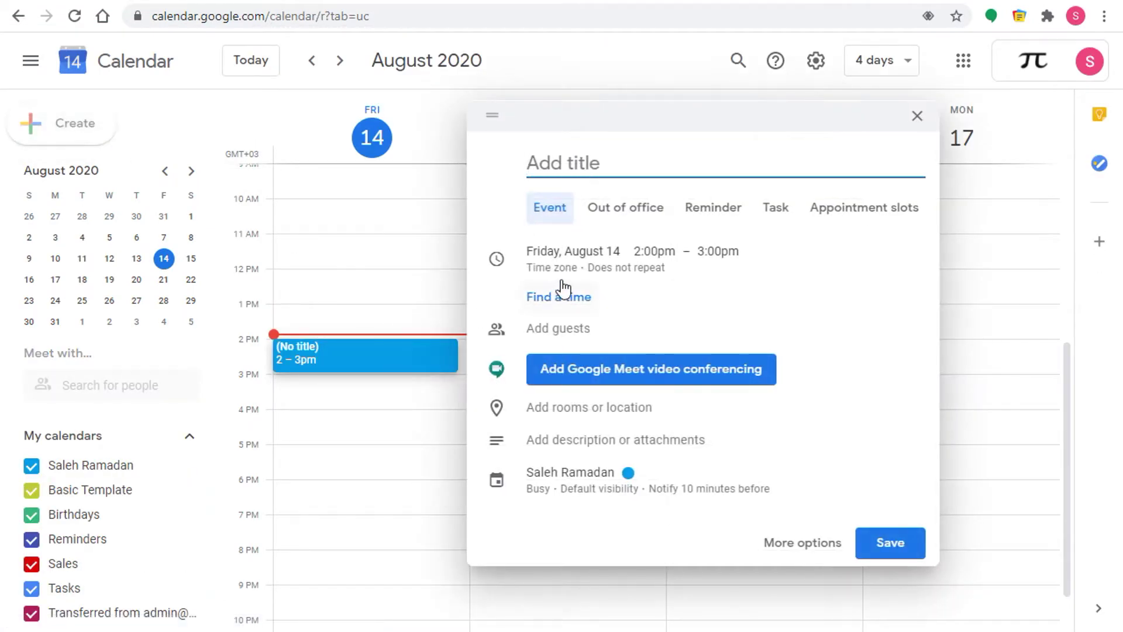
click(567, 410)
click(597, 433)
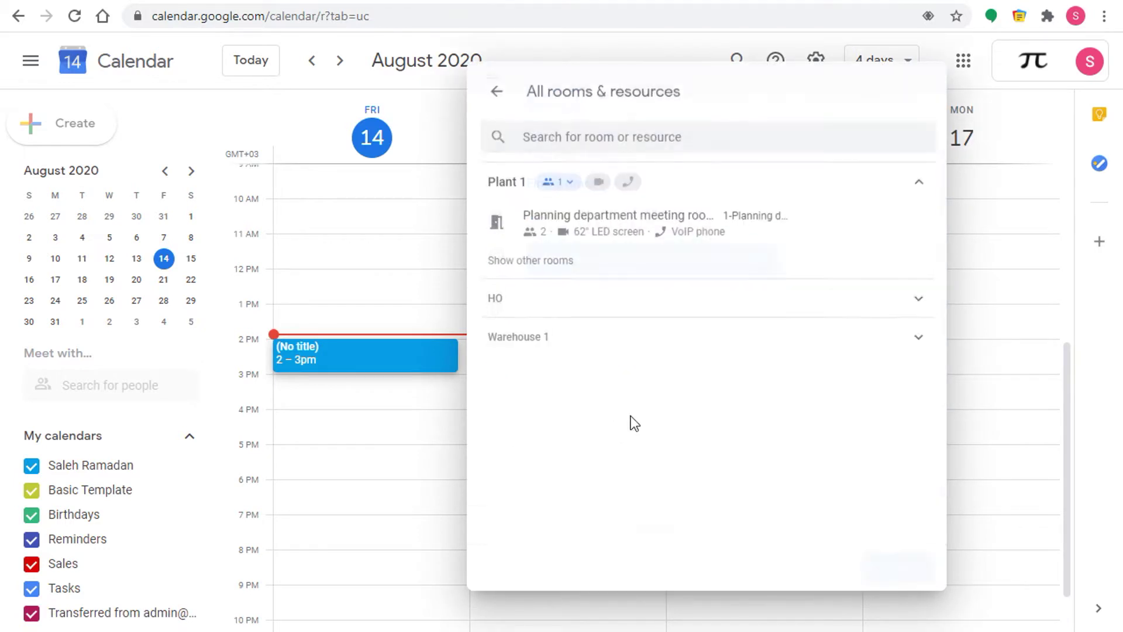
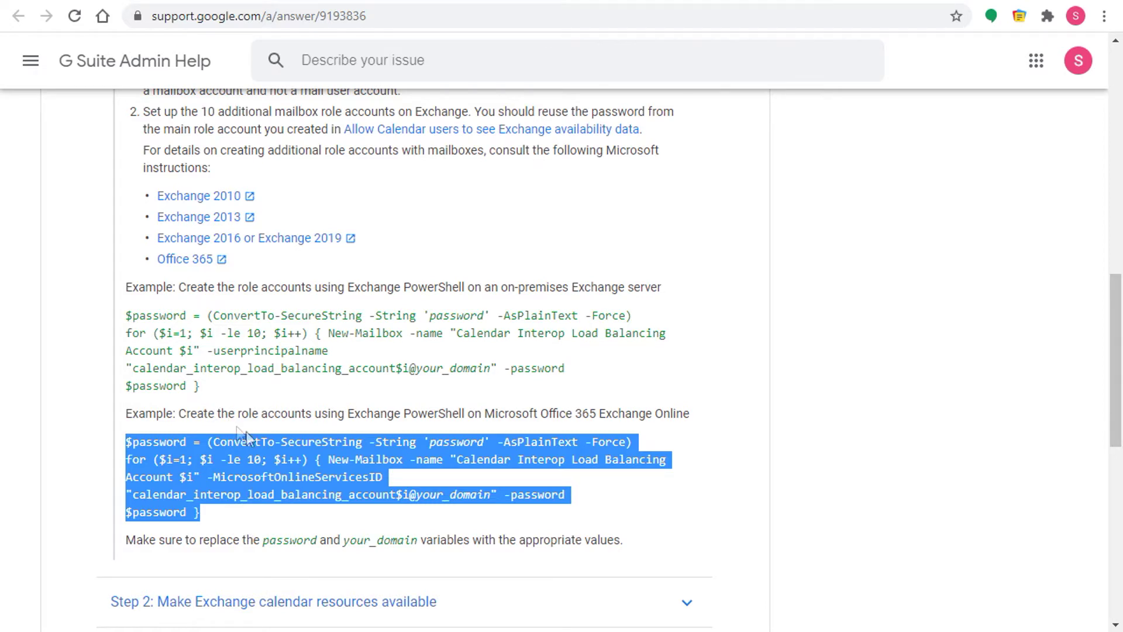
Inspect the Office 365 example's first line and its password placeholder in the help article.
scroll(372, 443, up, 3)
scroll(372, 438, down, 3)
click(215, 471)
drag(127, 443, 643, 454)
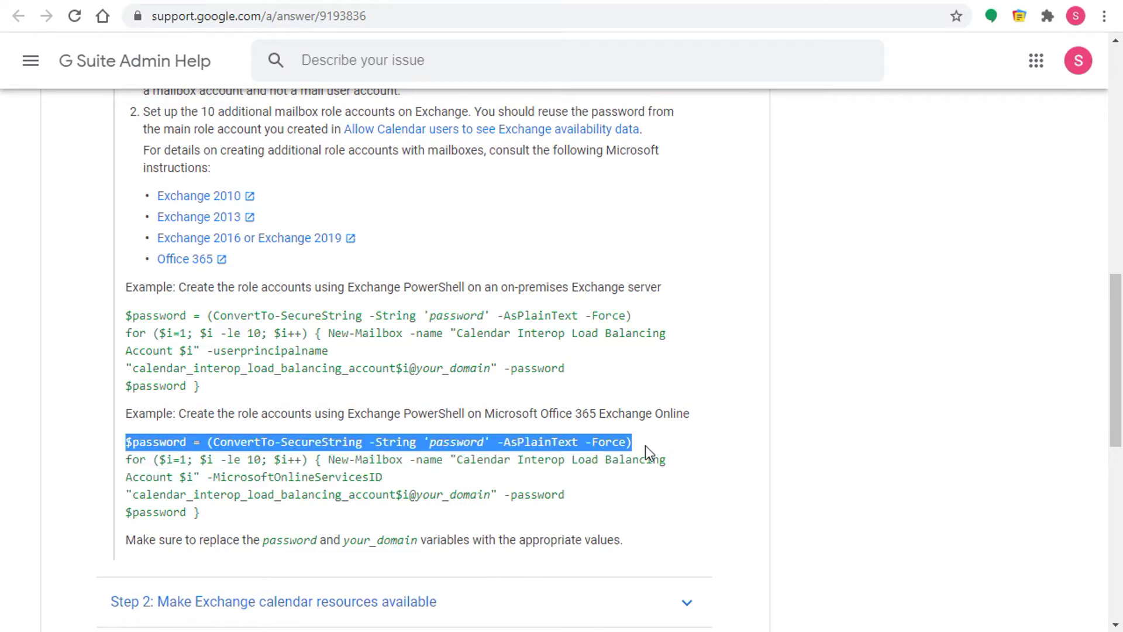
click(454, 439)
drag(430, 442, 486, 446)
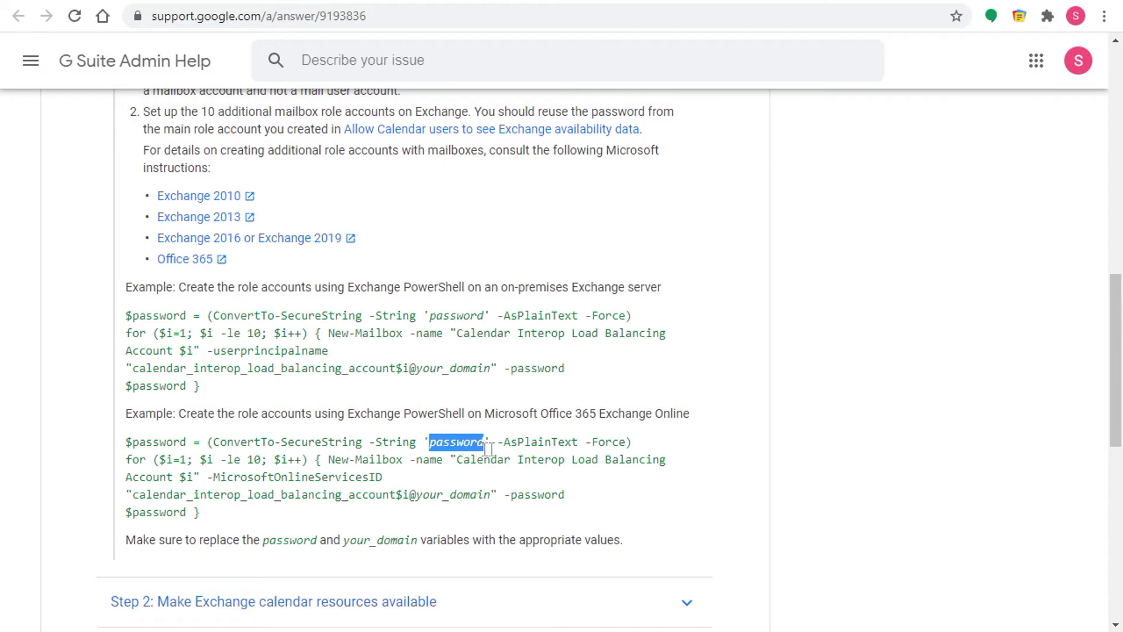
click(445, 442)
drag(427, 442, 486, 443)
click(466, 455)
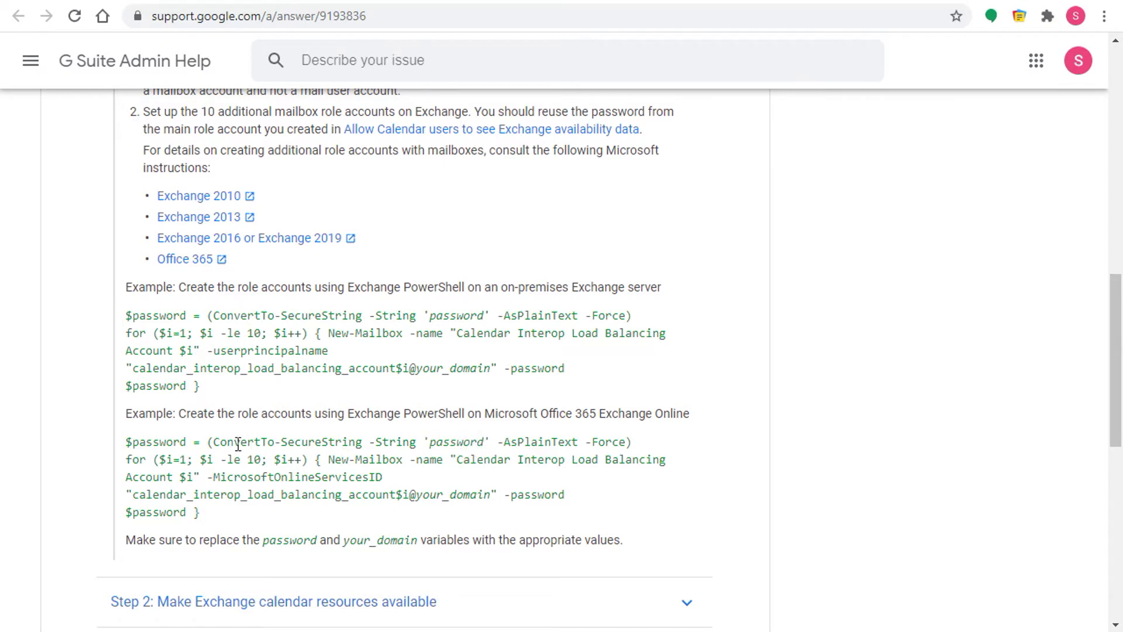
Copy the New-Mailbox for-loop lines and paste them at the admin PowerShell prompt.
drag(127, 459, 215, 515)
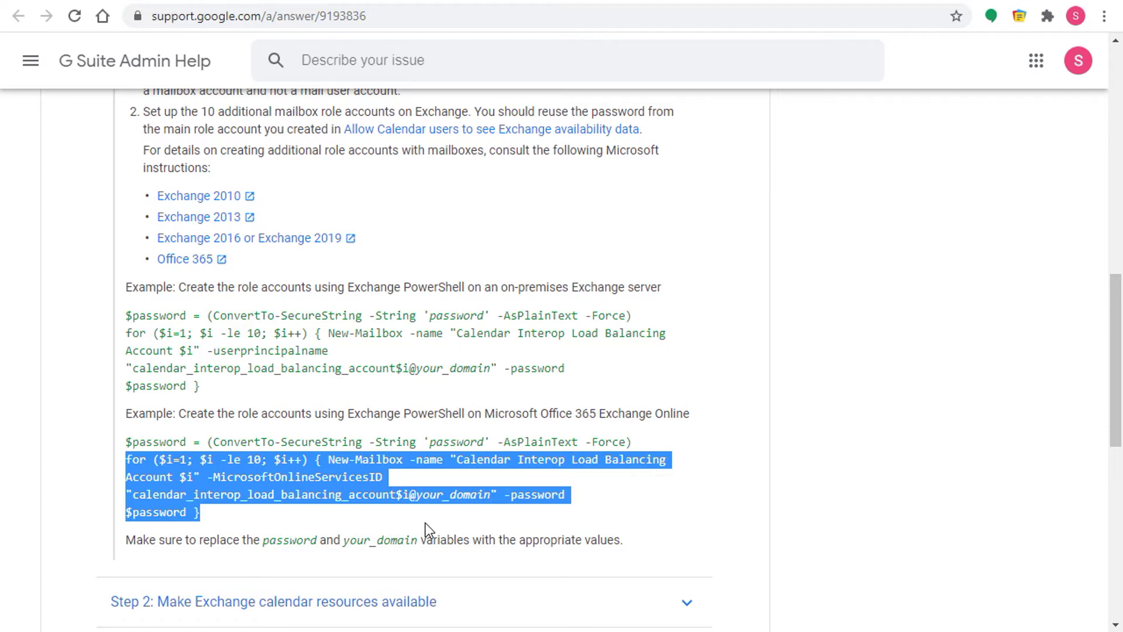
right_click(201, 479)
click(238, 492)
key(alt+Tab)
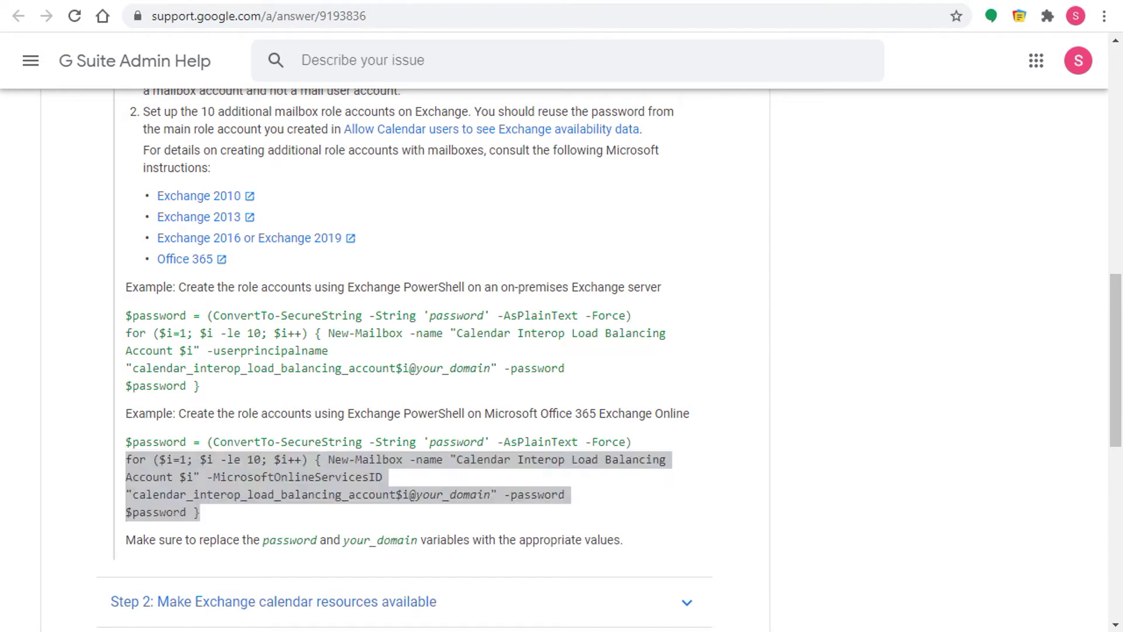
key(ctrl+v)
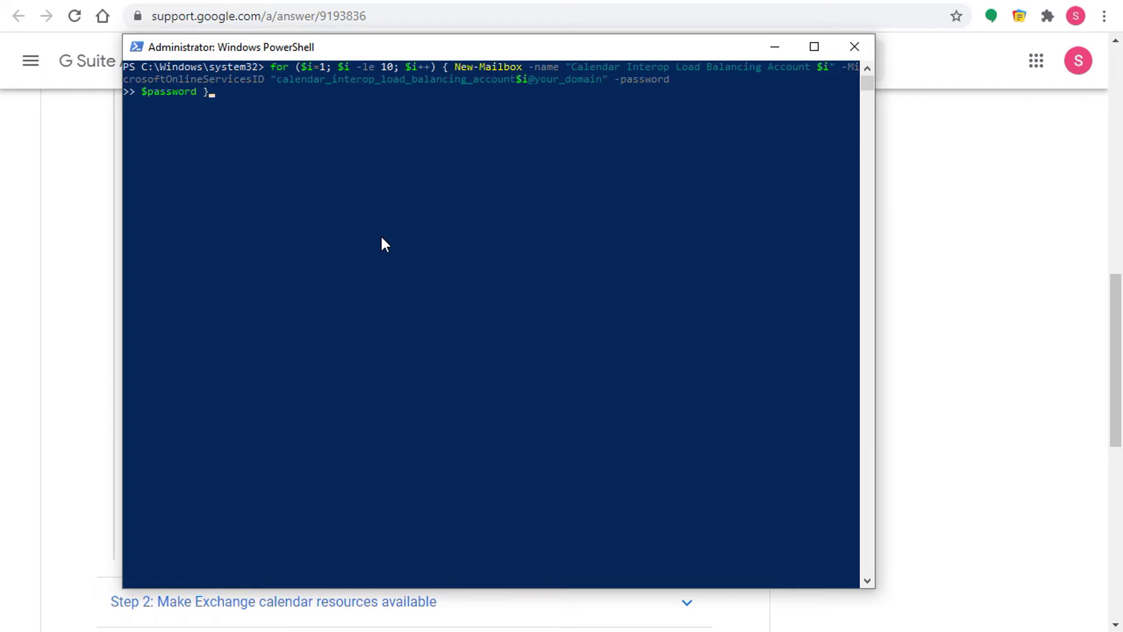
Run the loop, which fails with missing Password errors, and copy the for-loop code again.
key(Return)
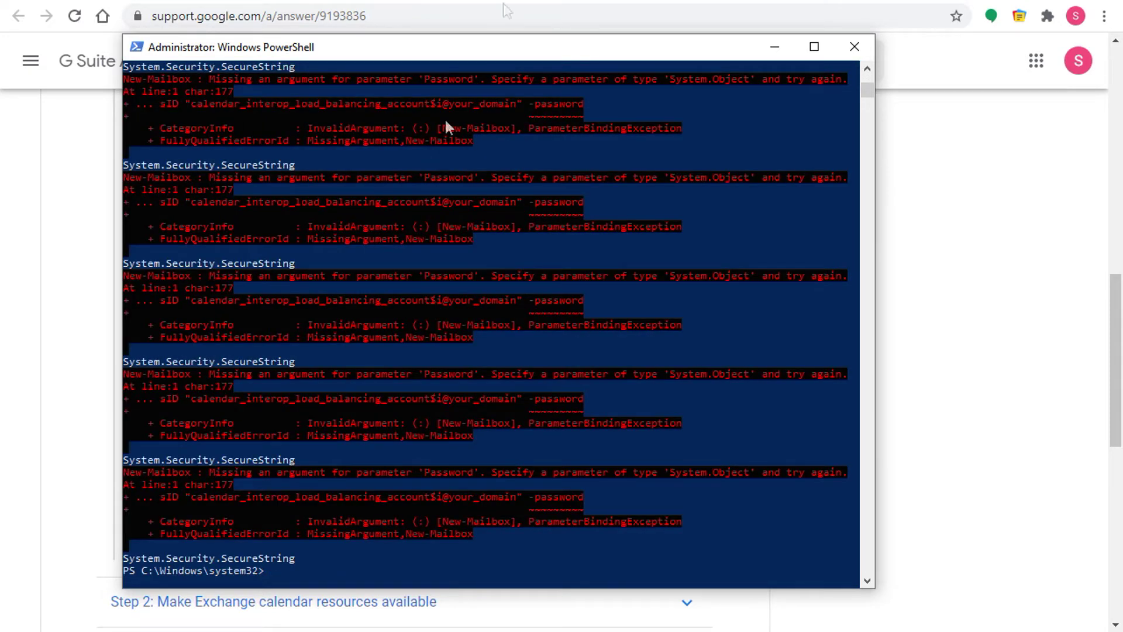
click(75, 278)
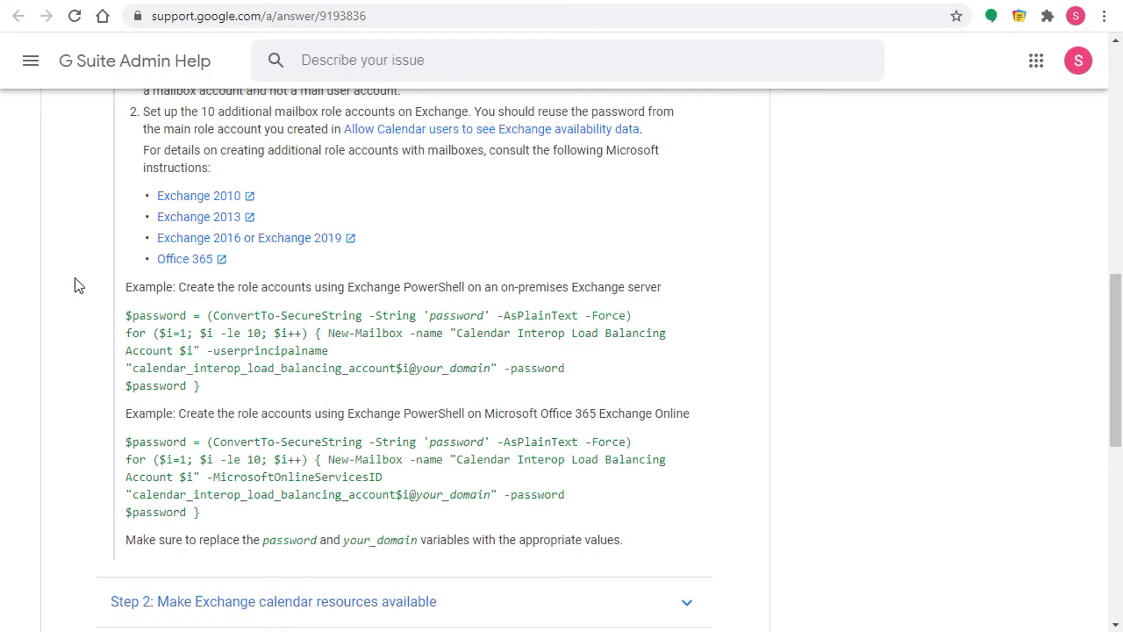
drag(125, 461, 216, 520)
right_click(194, 504)
click(264, 515)
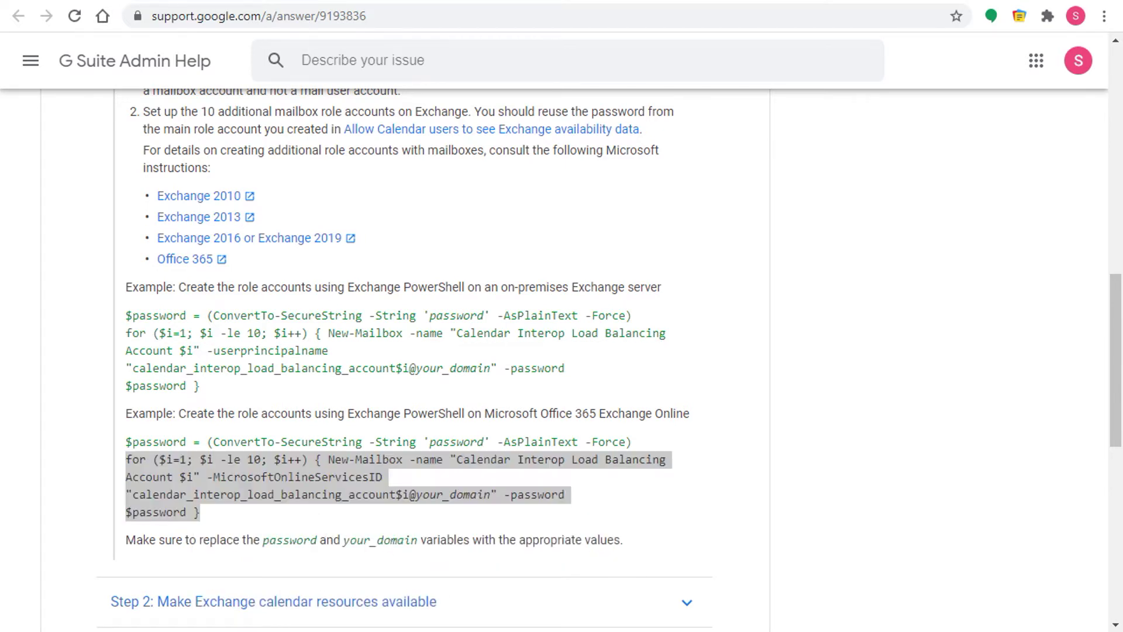
key(super+x)
key(a)
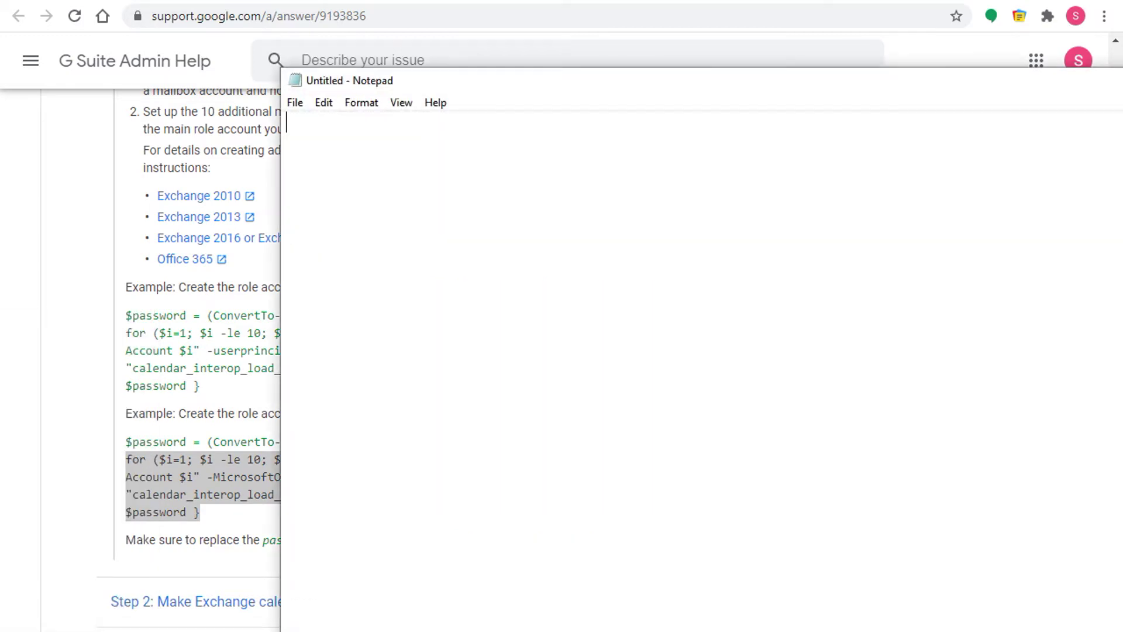
Paste the loop into Notepad and join $password onto the -password line.
key(ctrl+v)
drag(1118, 80, 985, 93)
click(1070, 140)
key(Delete)
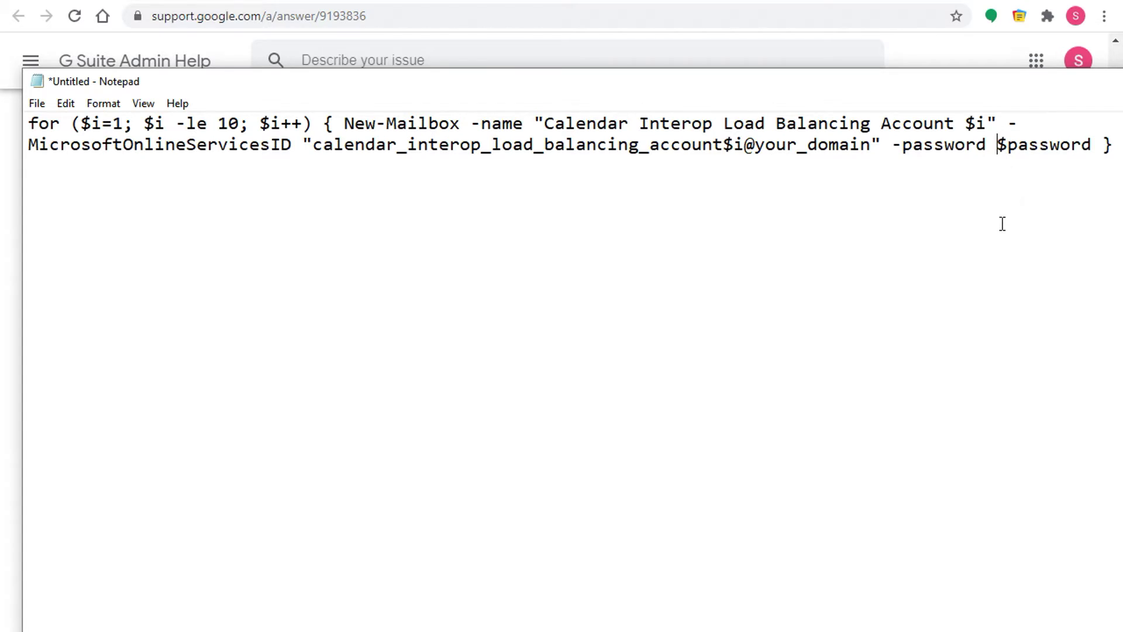
Replace the your_domain placeholder with alehram.com.
drag(460, 83, 504, 121)
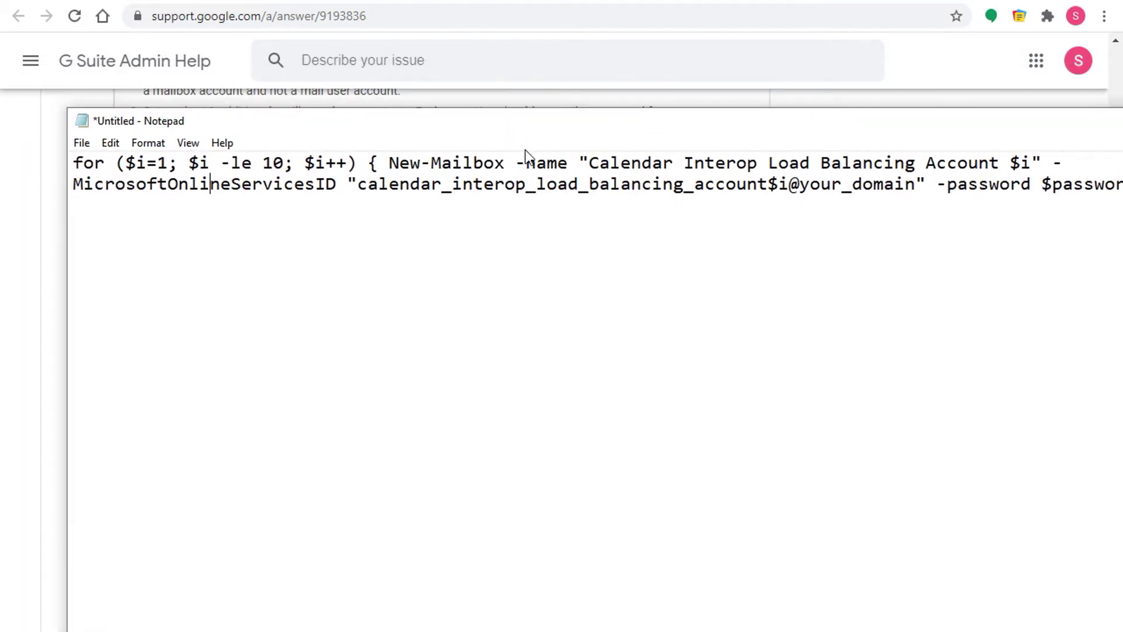
drag(800, 186, 912, 197)
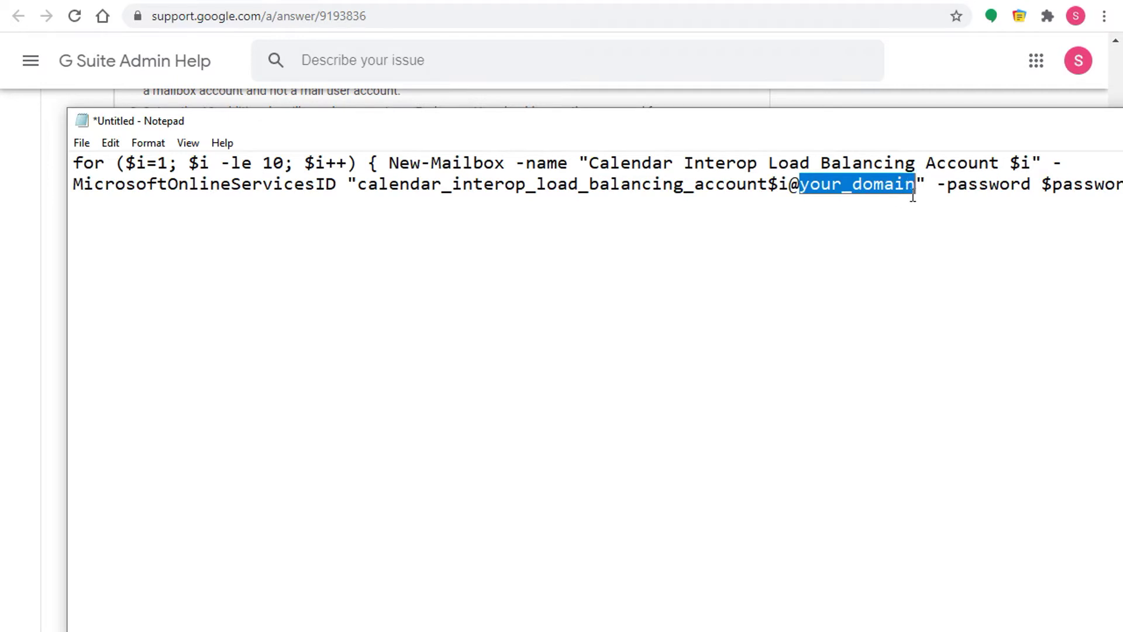
text(sale)
key(BackSpace)
key(BackSpace)
key(BackSpace)
text(alehram.com)
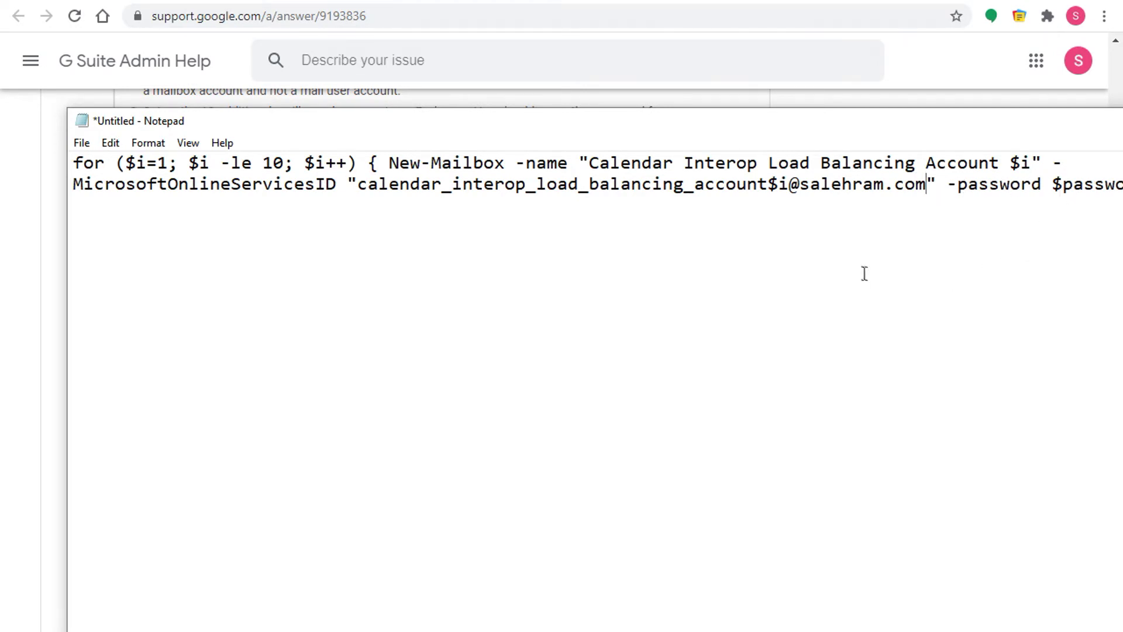
Copy the whole edited command and paste it at the PowerShell prompt.
key(ctrl+a)
right_click(558, 174)
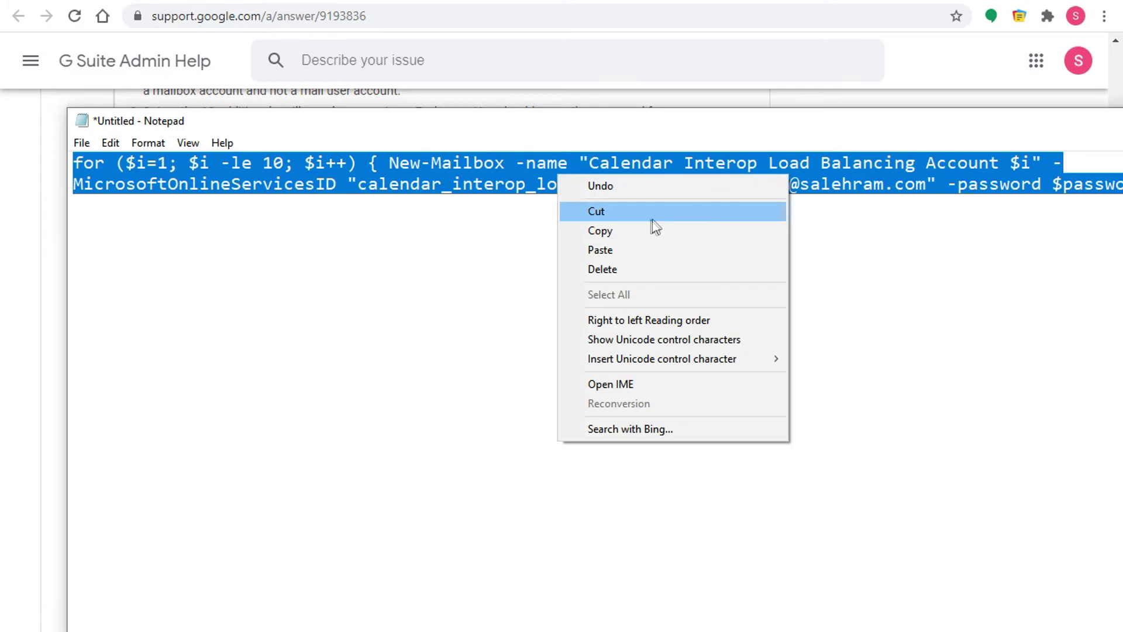
click(634, 234)
click(757, 626)
right_click(605, 534)
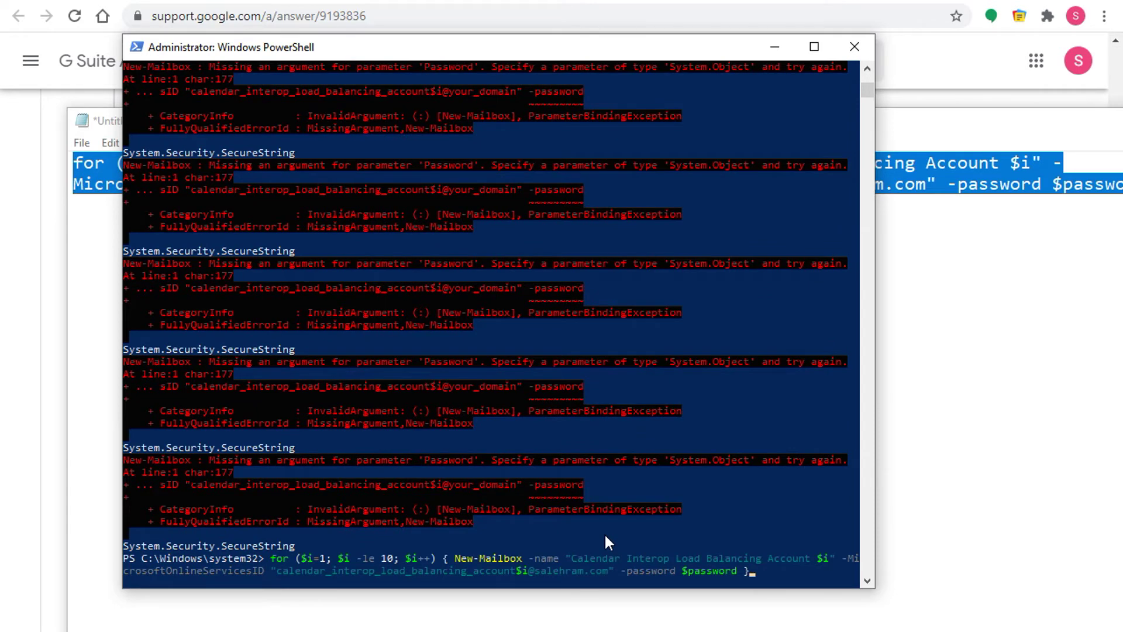
Run the corrected loop to create Calendar Interop Load Balancing Accounts 1–10.
key(Return)
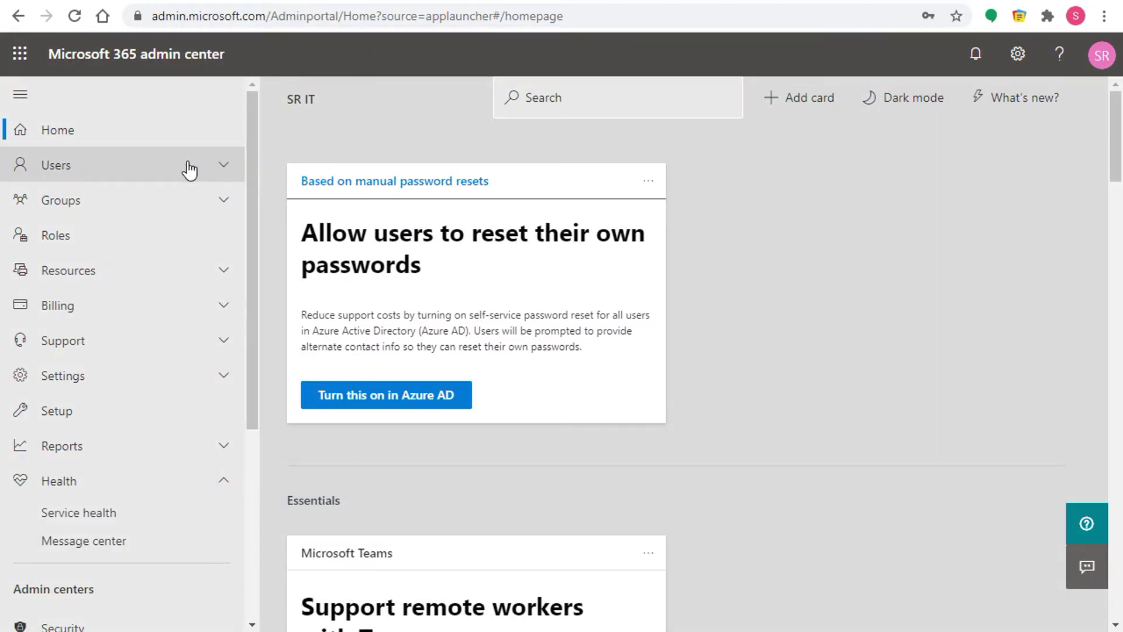
Open Users > Active users and review the ten Unlicensed Calendar Interop Load Balancing accounts.
click(189, 169)
click(125, 196)
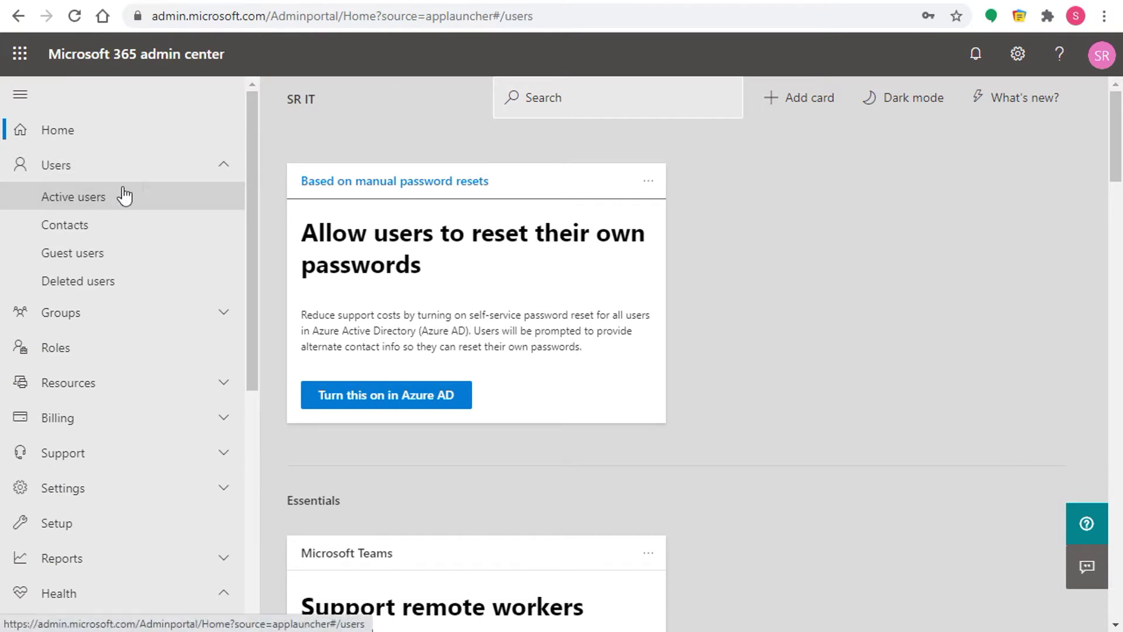
scroll(626, 310, down, 2)
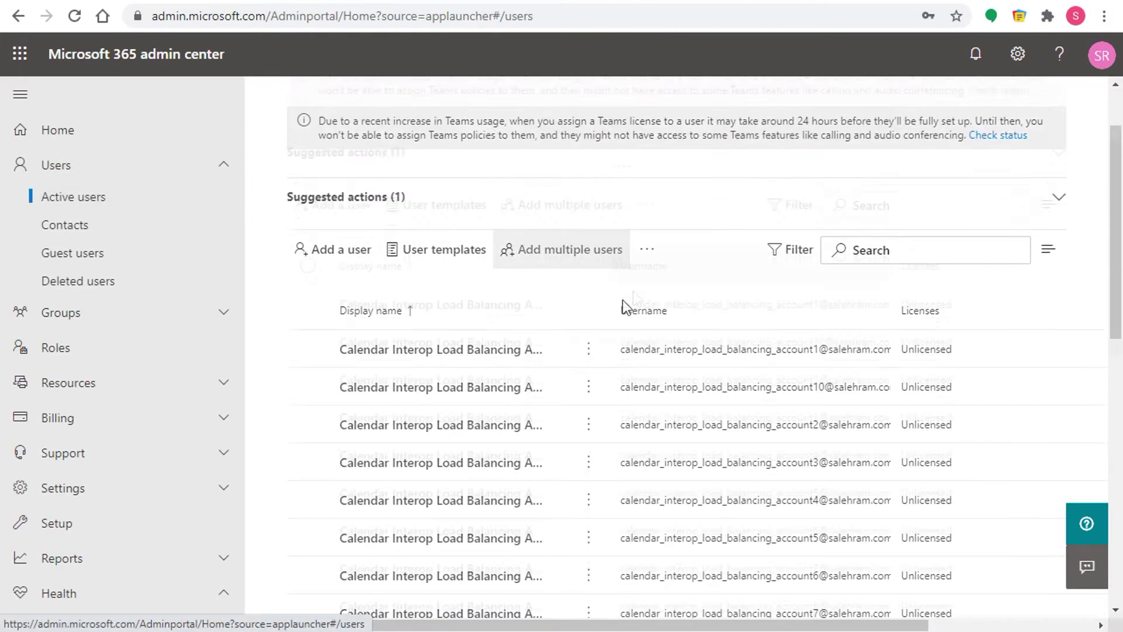
scroll(608, 298, down, 1)
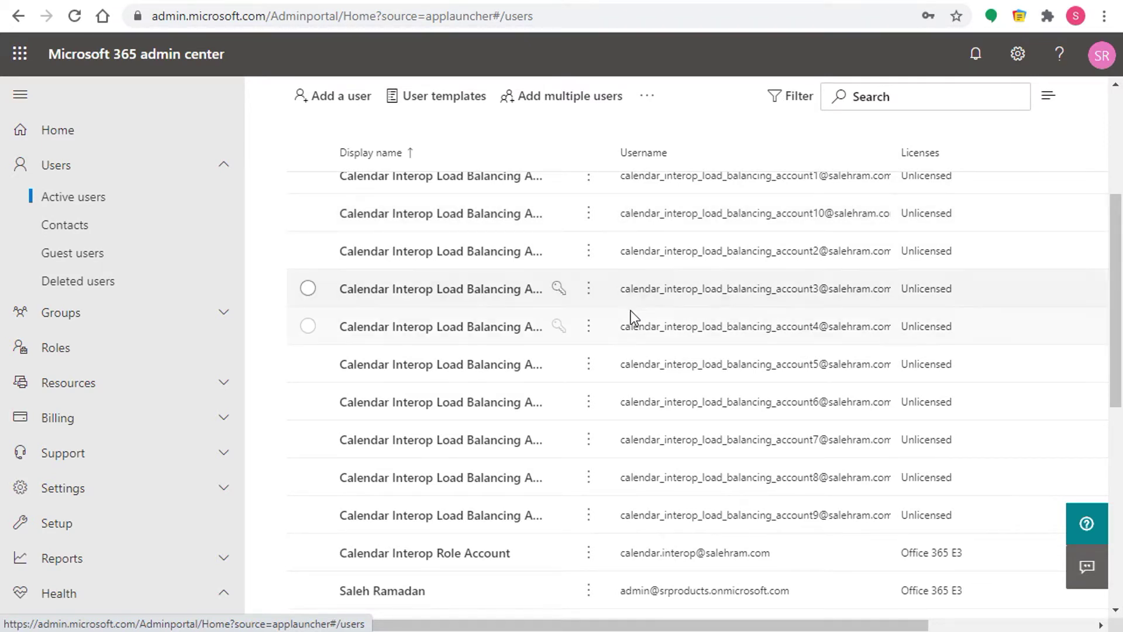
drag(610, 151, 665, 153)
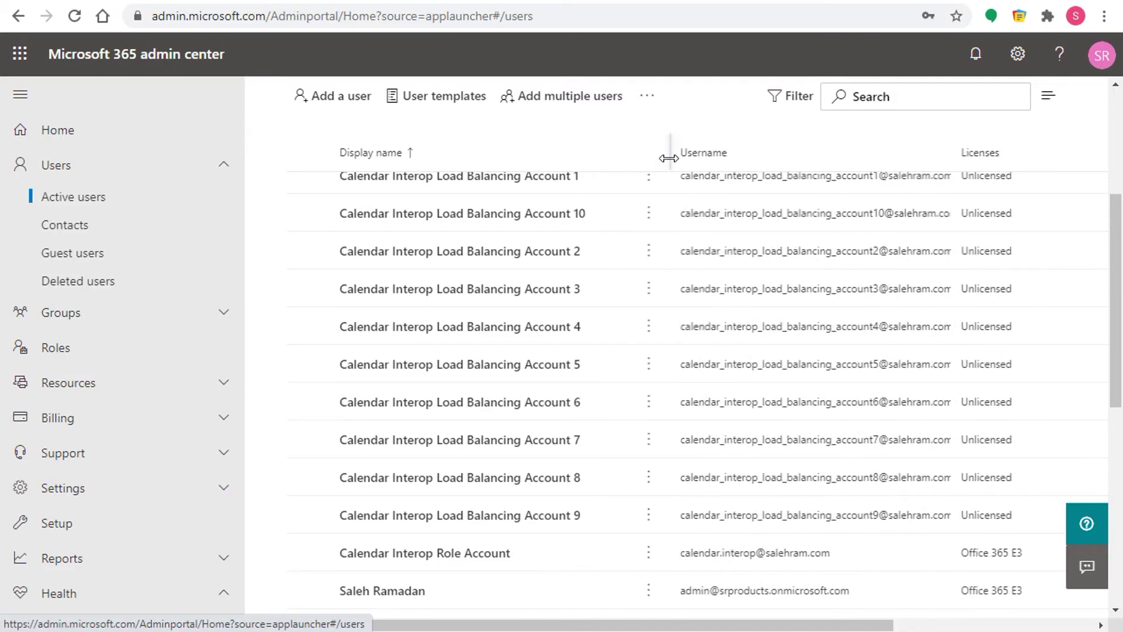
scroll(829, 337, up, 3)
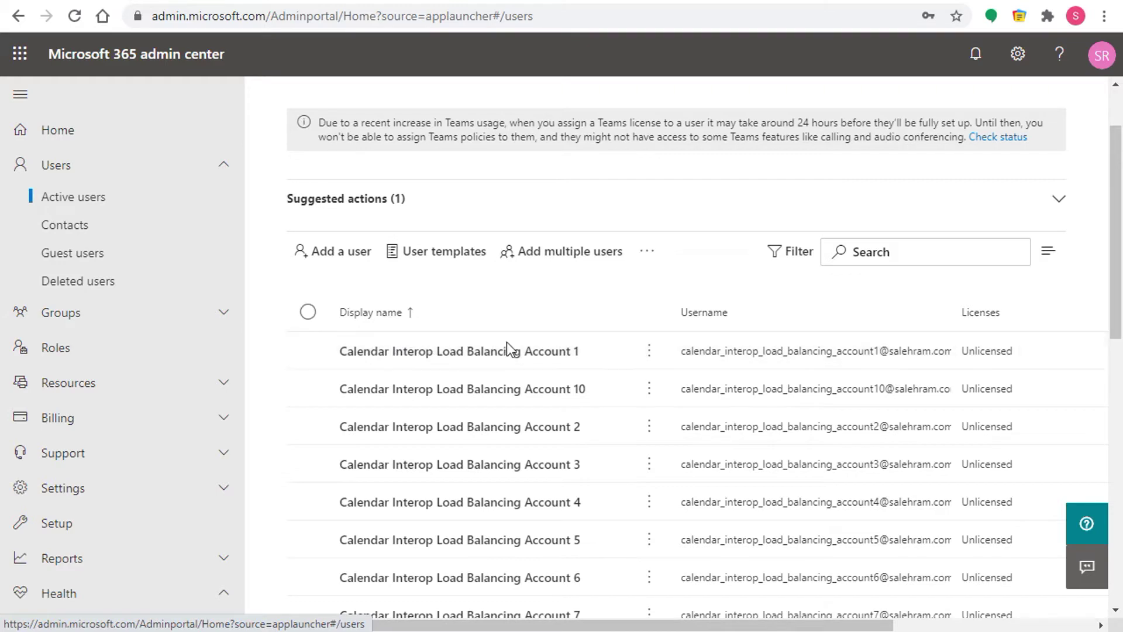
scroll(525, 358, down, 1)
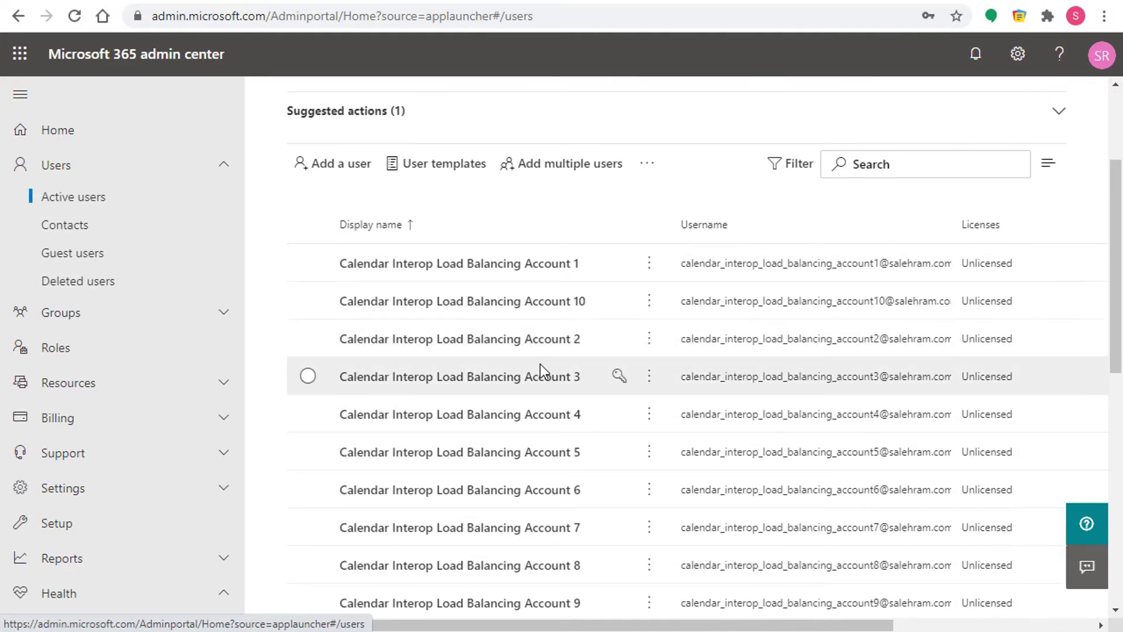
scroll(539, 363, down, 2)
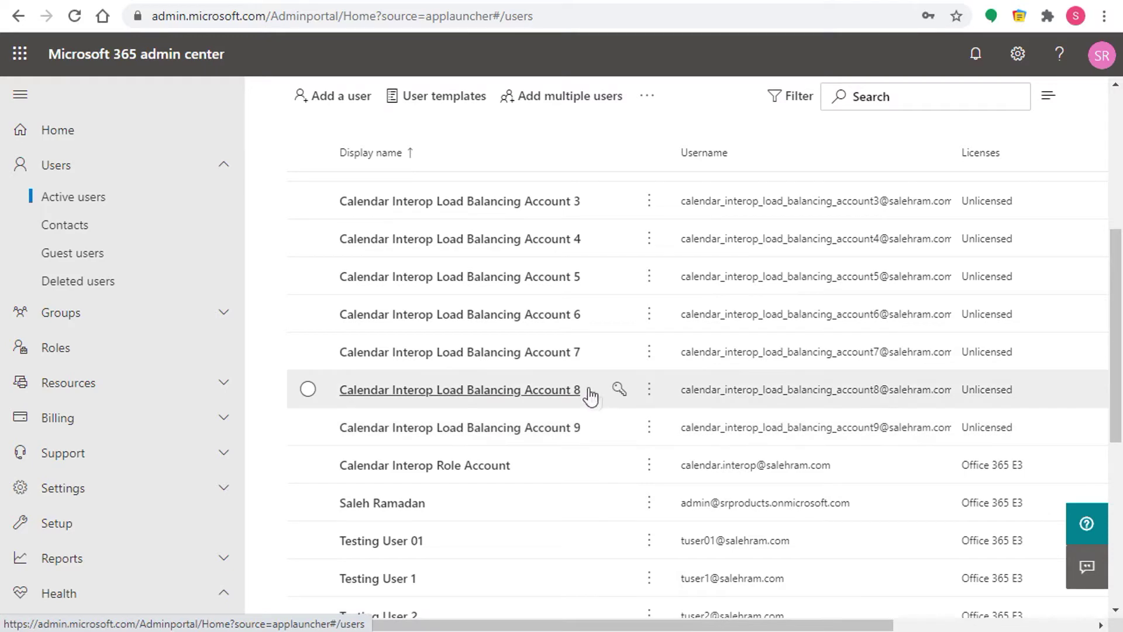
scroll(603, 386, up, 4)
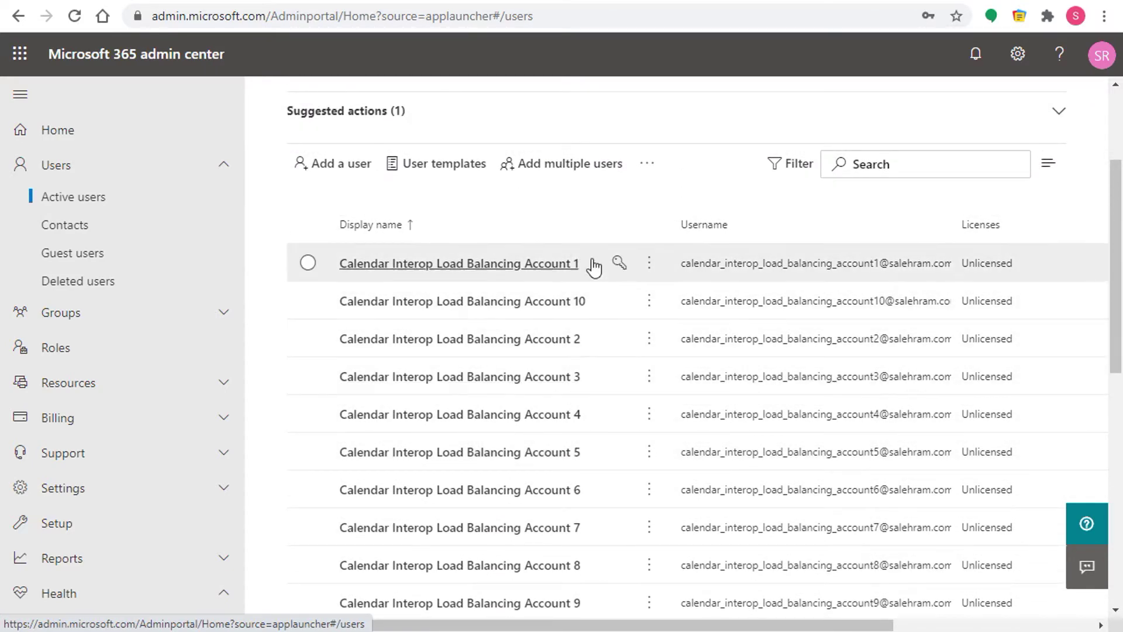
scroll(604, 257, down, 2)
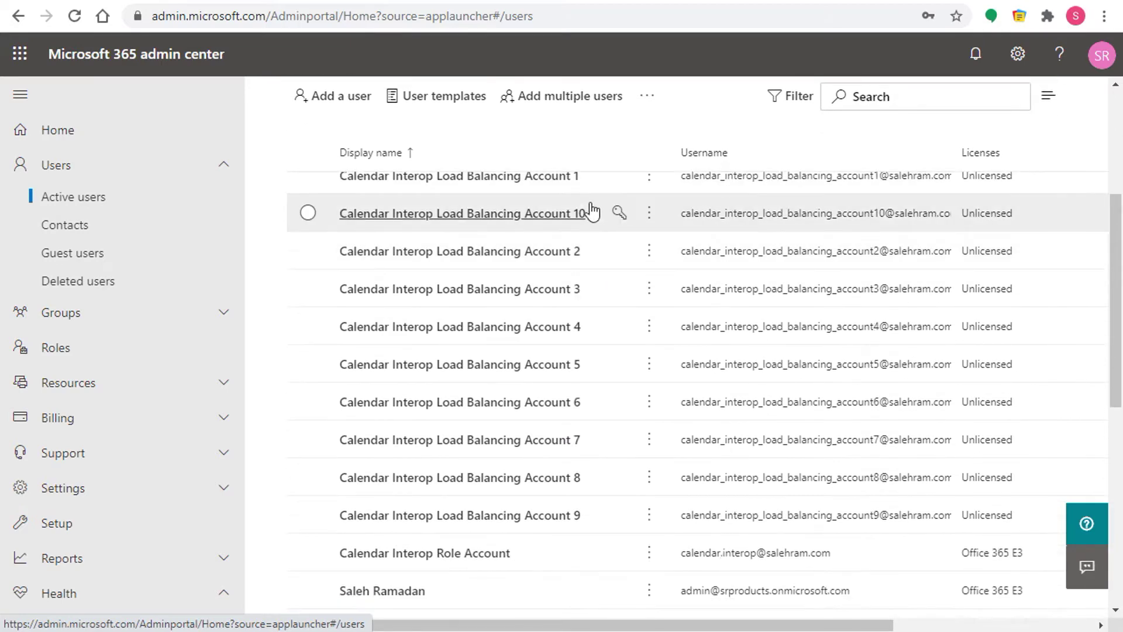
scroll(589, 212, up, 2)
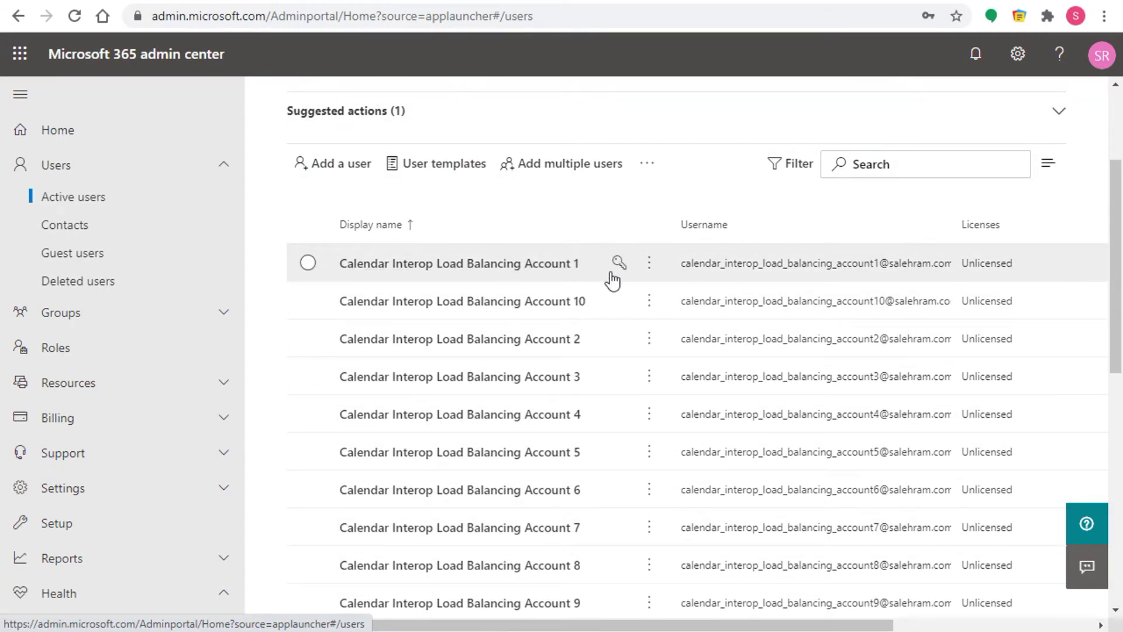
scroll(608, 276, down, 2)
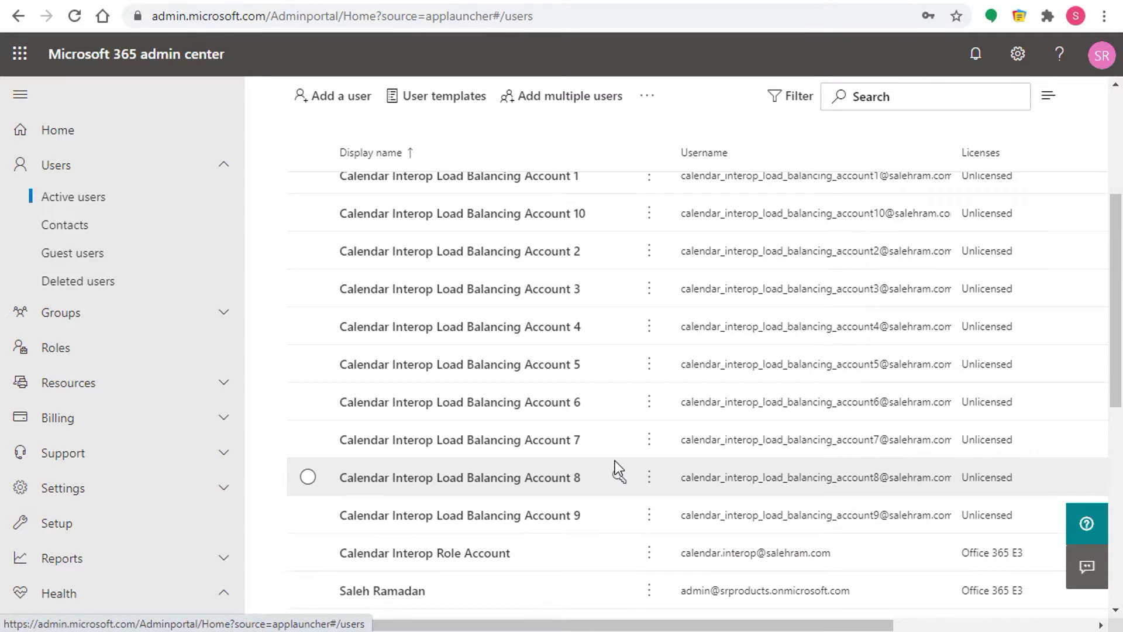
scroll(615, 461, up, 2)
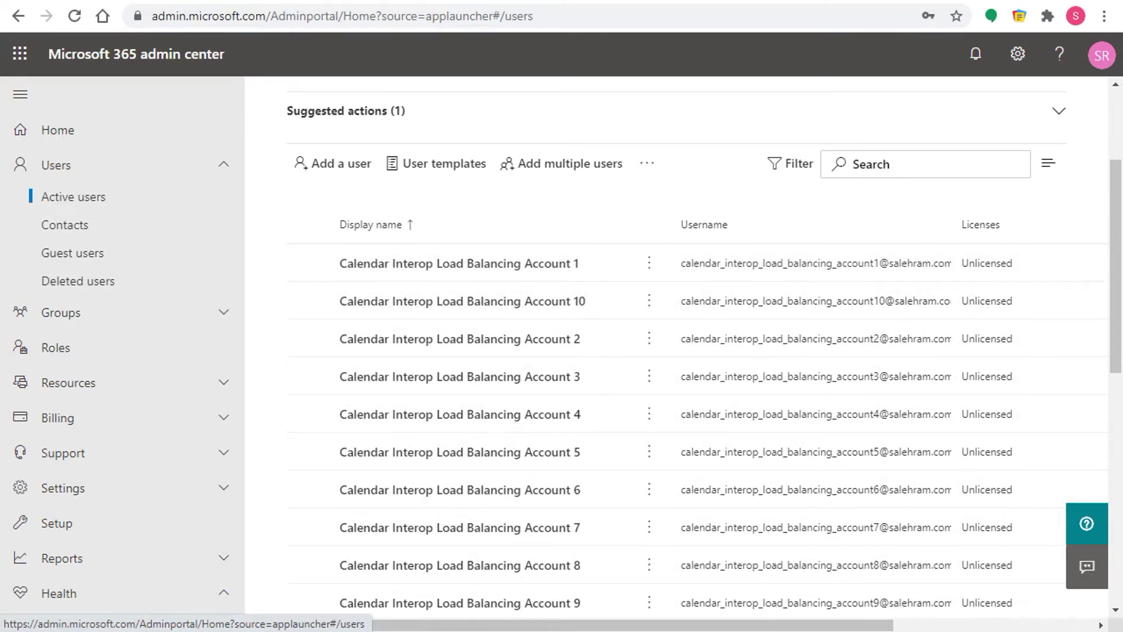
key(alt+Tab)
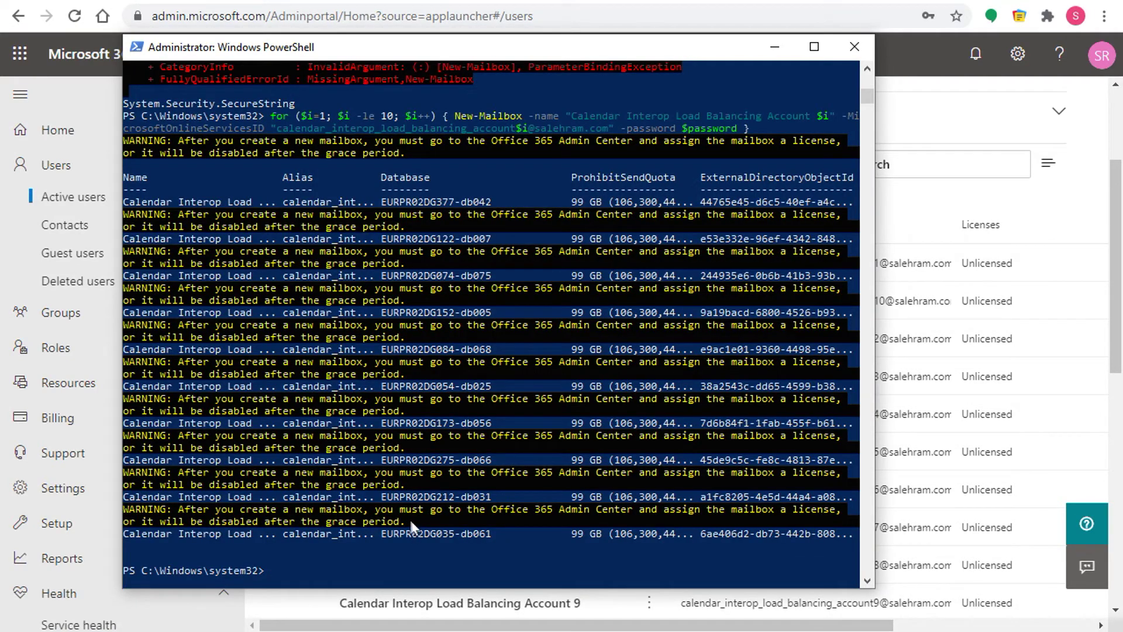
drag(402, 520, 138, 521)
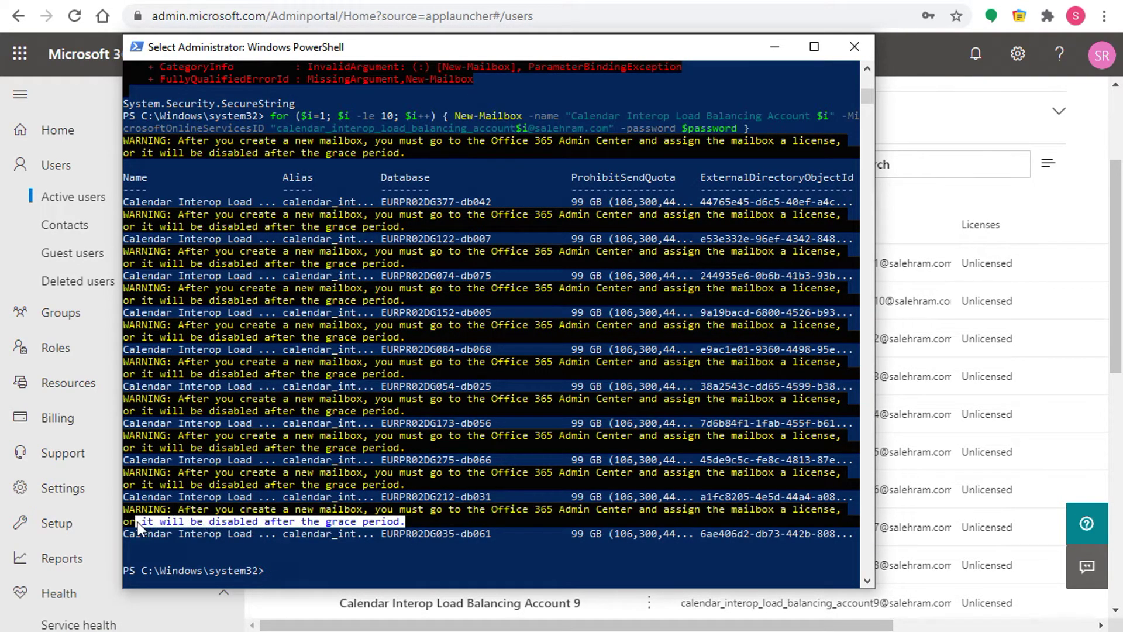
right_click(314, 552)
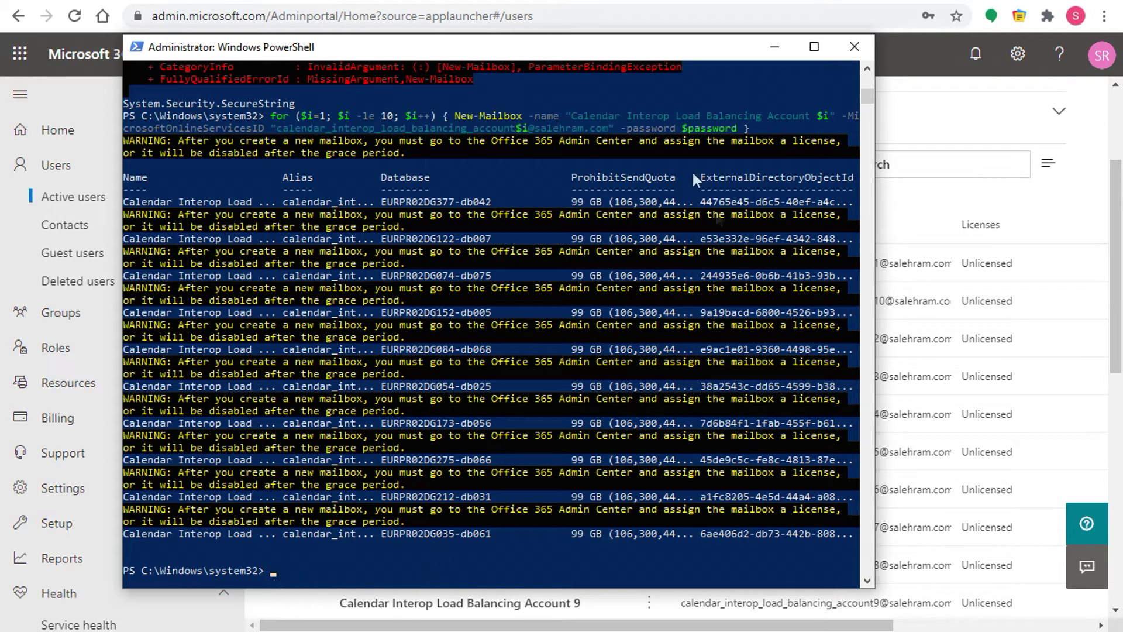
click(915, 49)
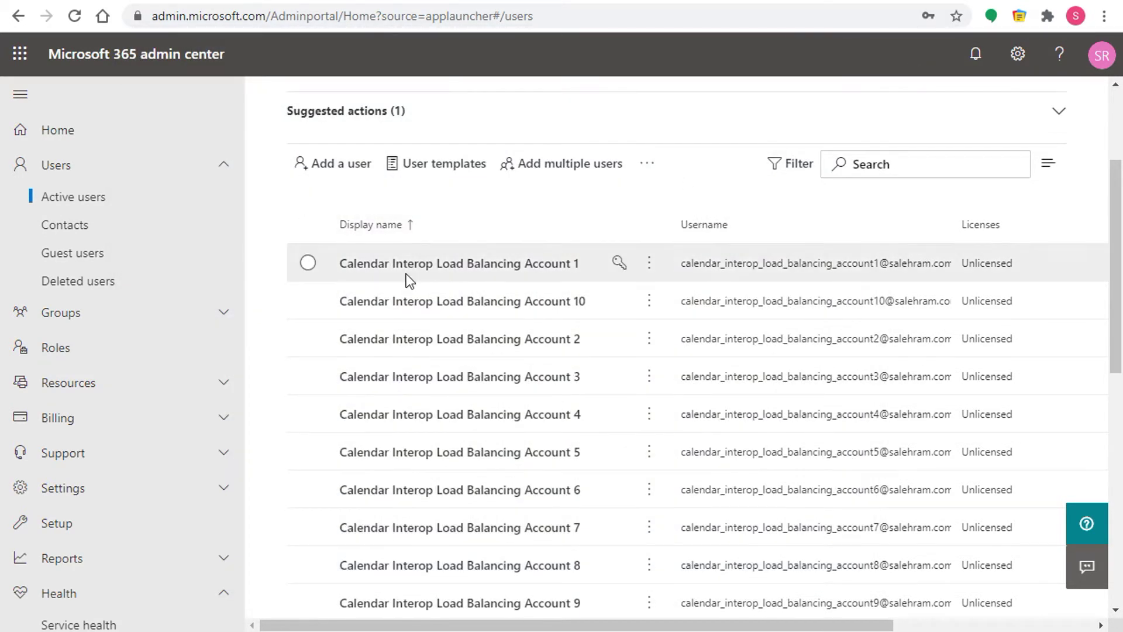
Select Calendar Interop Load Balancing Accounts 1 through 10 in Active users.
click(307, 264)
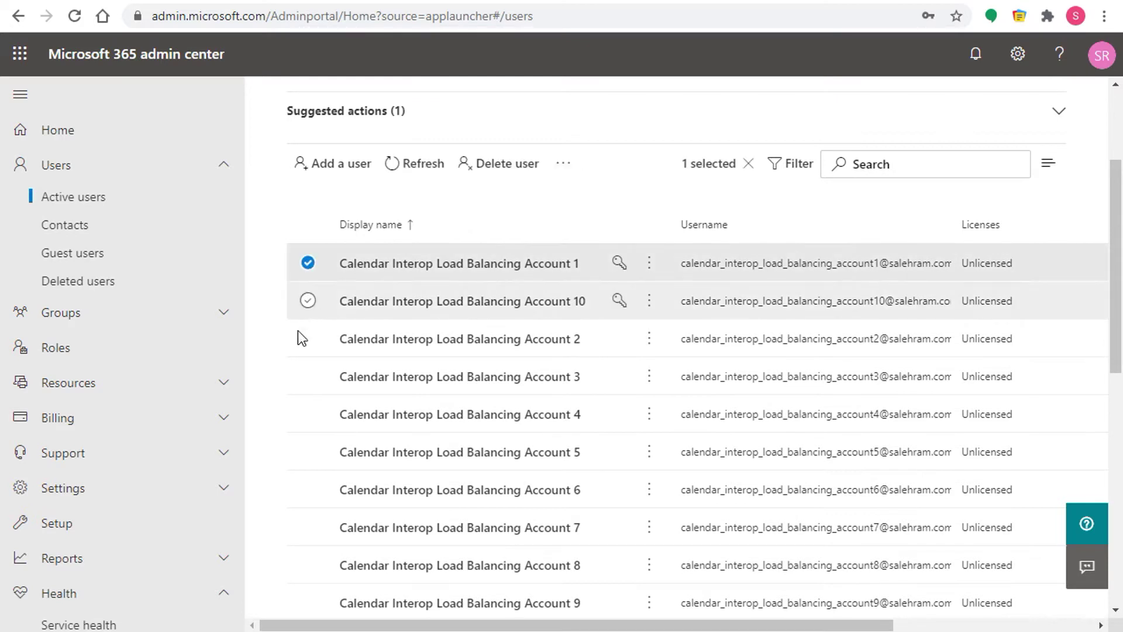
click(307, 300)
click(308, 338)
click(307, 376)
click(308, 414)
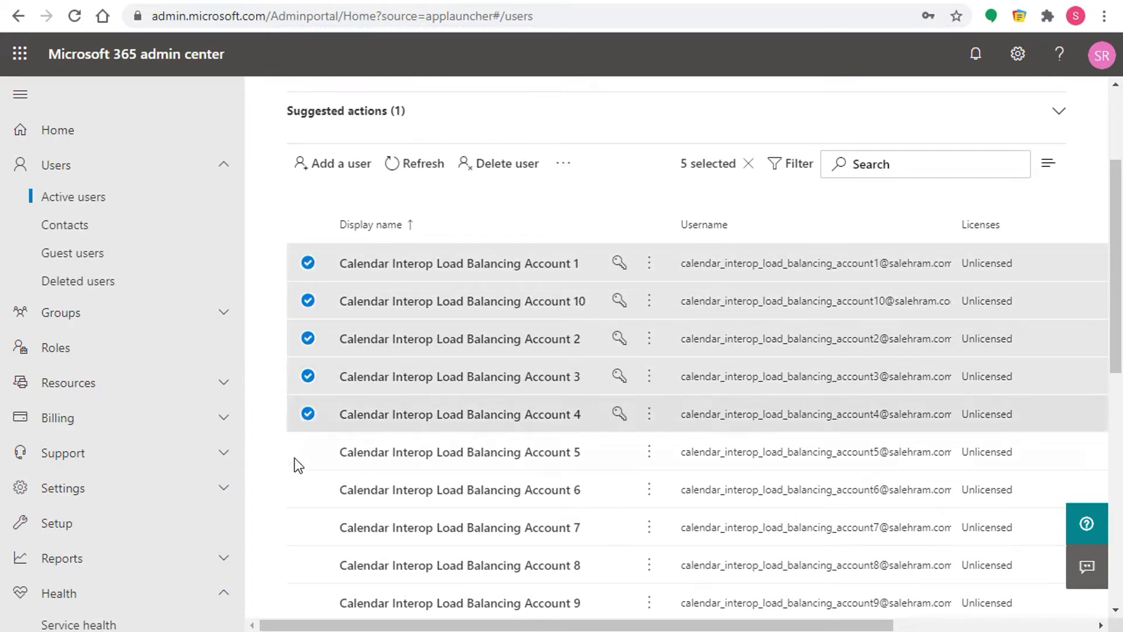
click(307, 452)
click(308, 490)
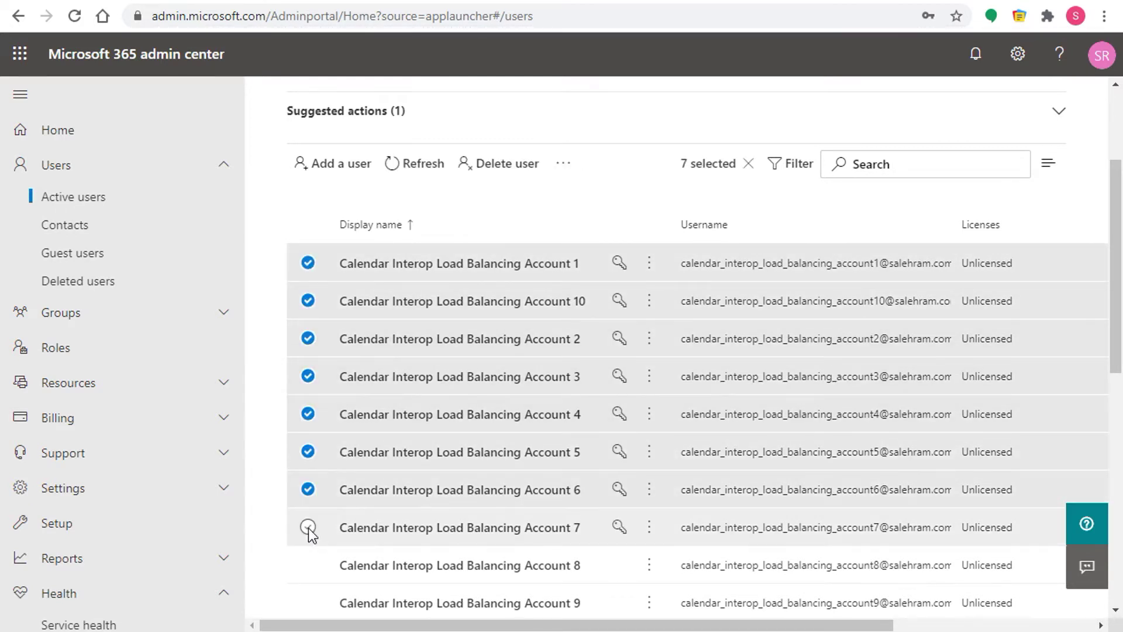
click(308, 527)
scroll(318, 489, down, 2)
click(306, 479)
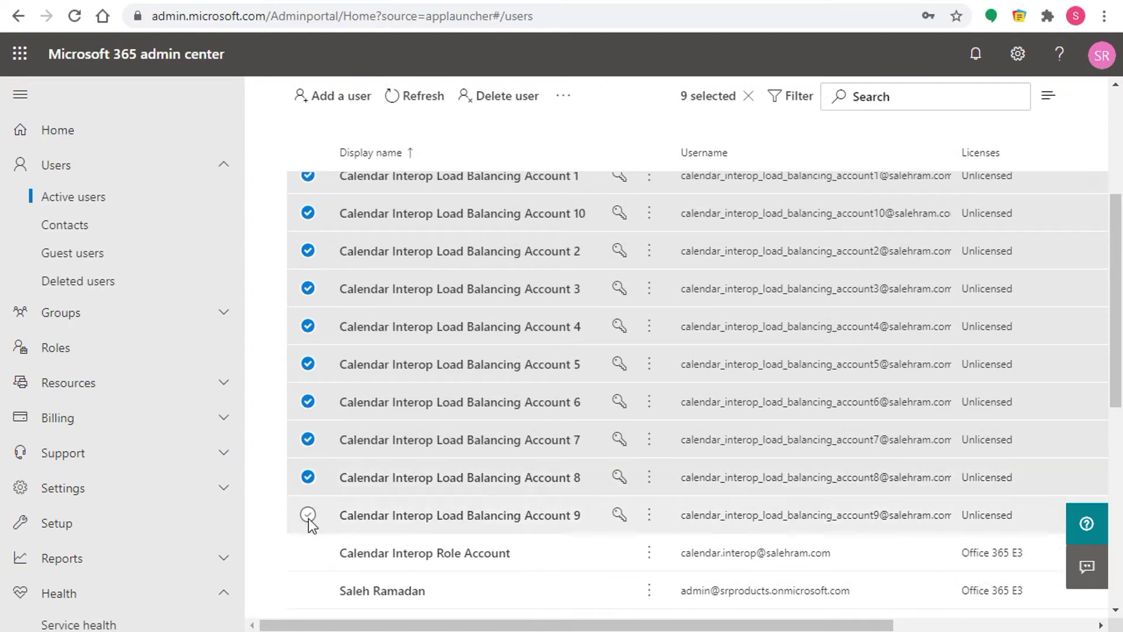
click(307, 515)
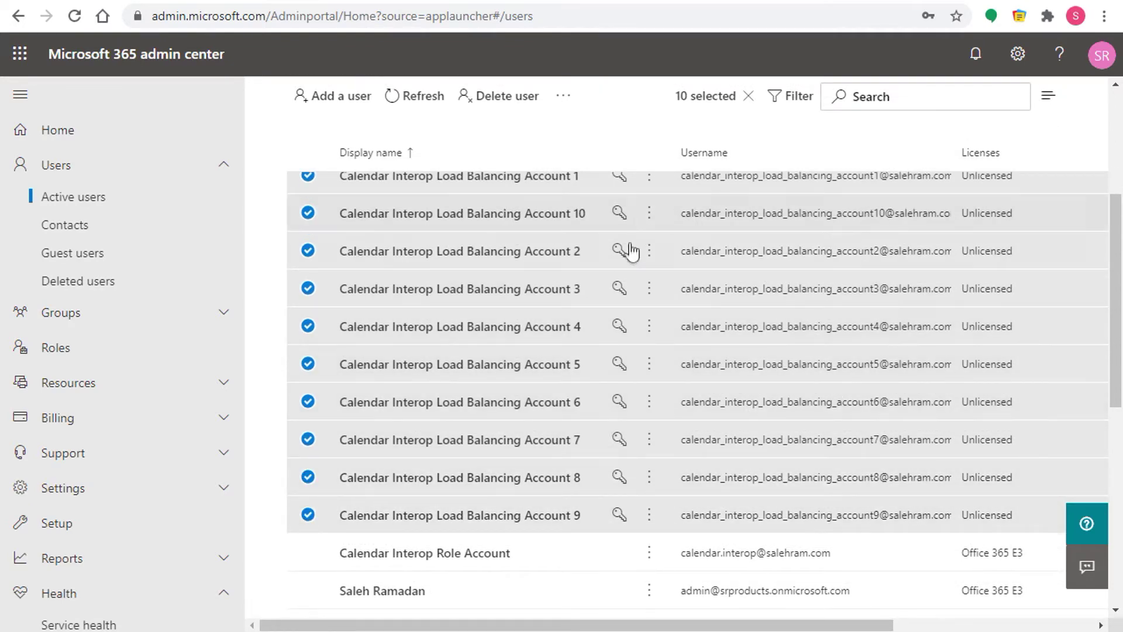
scroll(488, 310, up, 3)
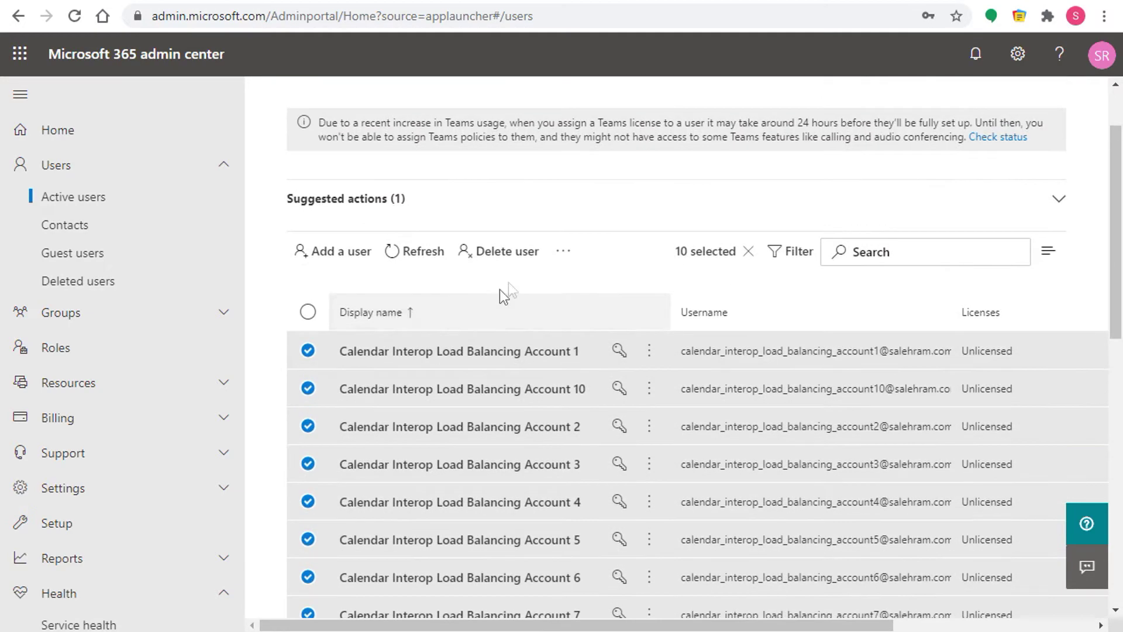
Add an Office 365 E3 licence to the selected accounts, keeping their existing assignments.
click(563, 251)
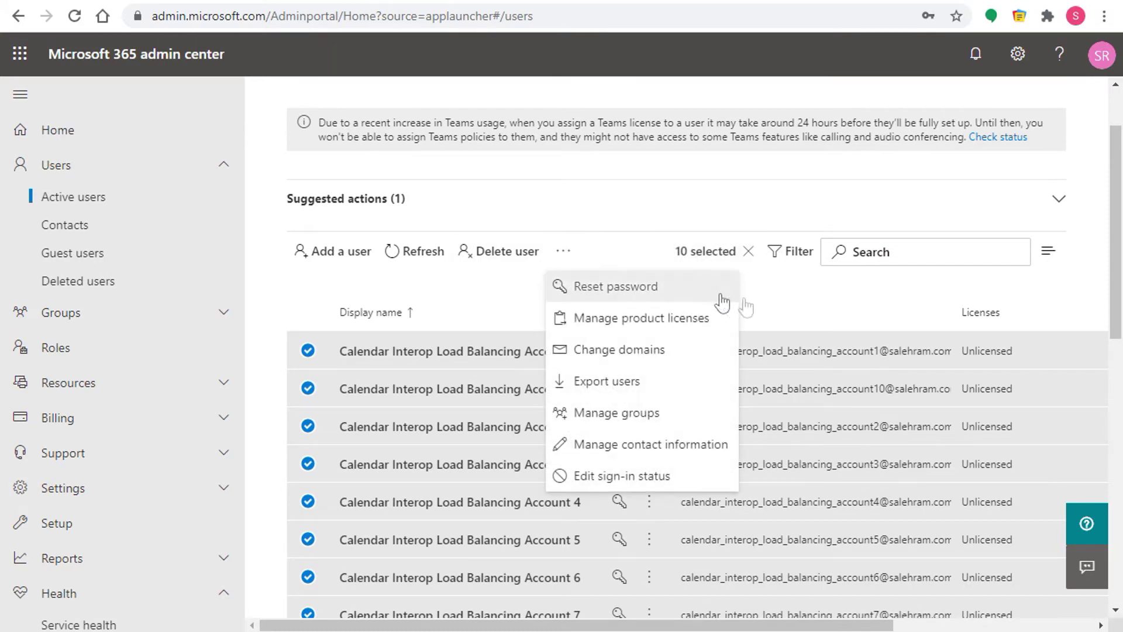
click(684, 319)
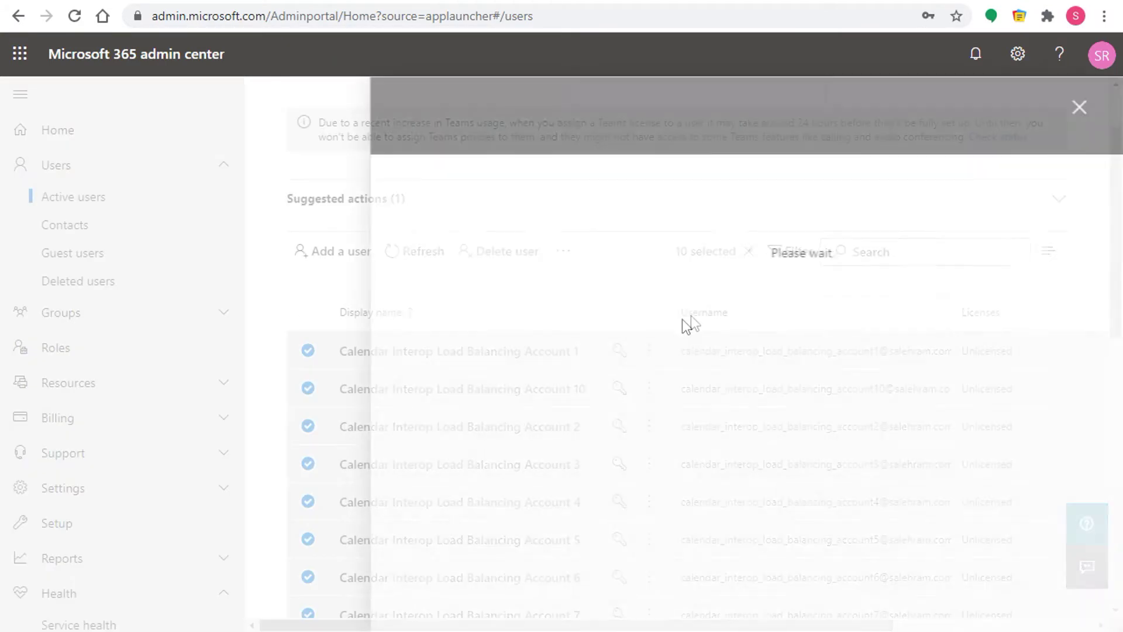
click(458, 247)
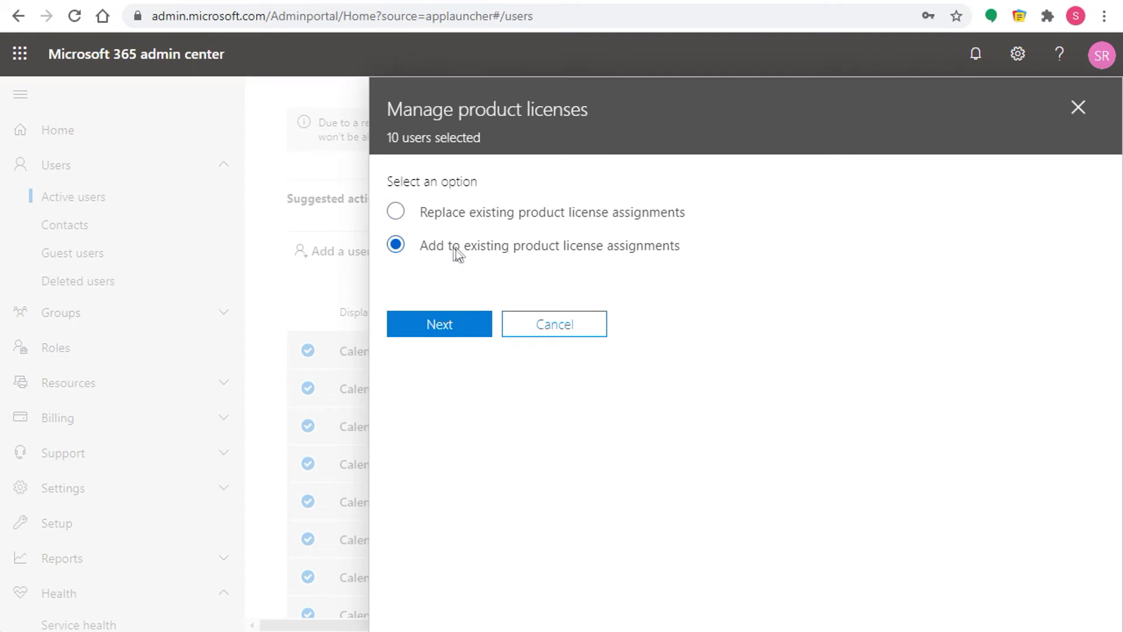
click(436, 327)
click(766, 293)
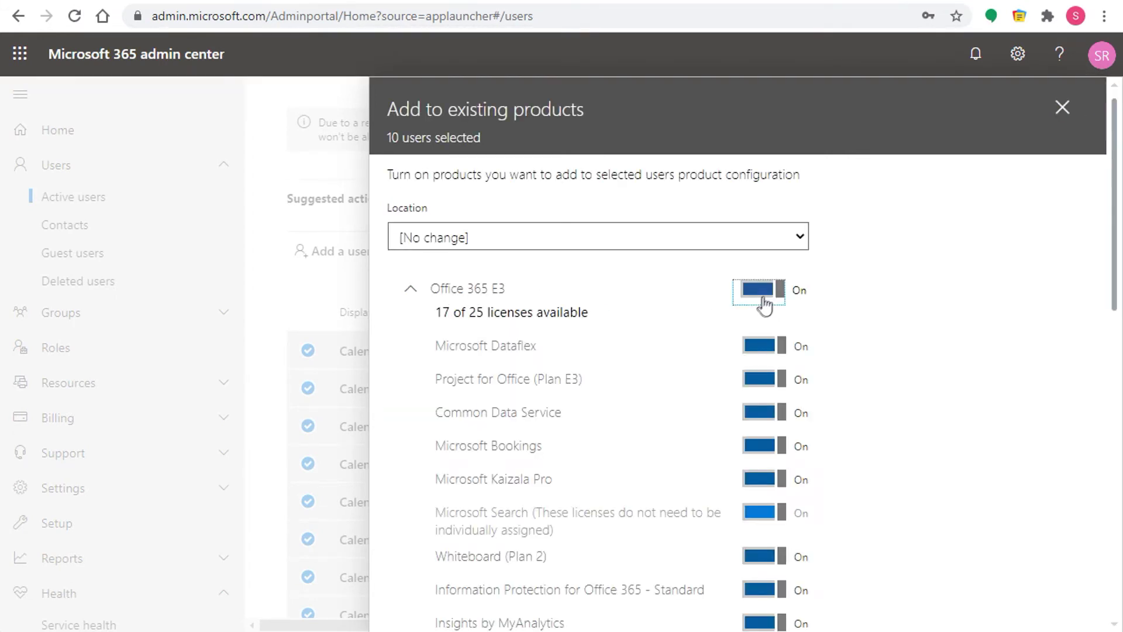
scroll(706, 350, down, 15)
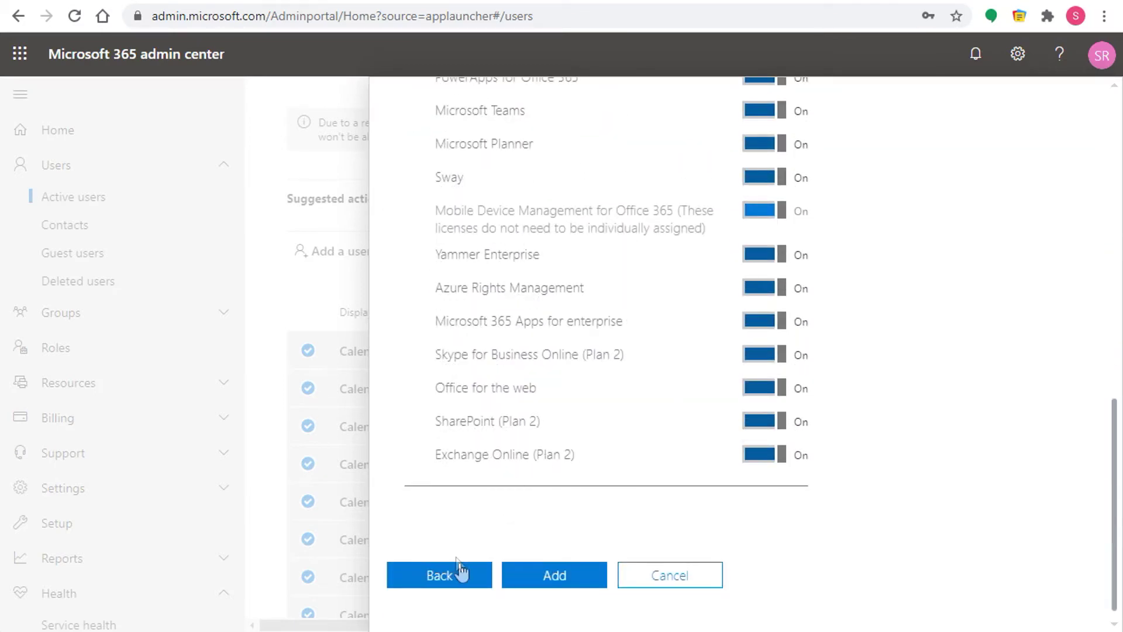
click(554, 574)
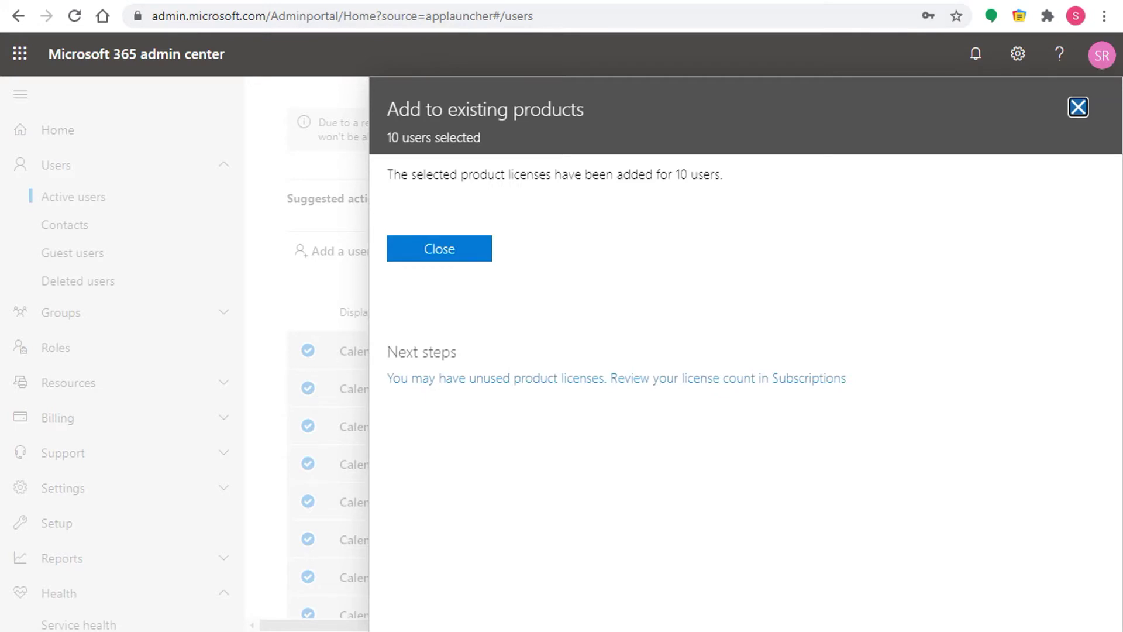
click(466, 256)
Expand Step 2, 'Make Exchange calendar resources available', in the help article, then return to the admin center.
click(440, 5)
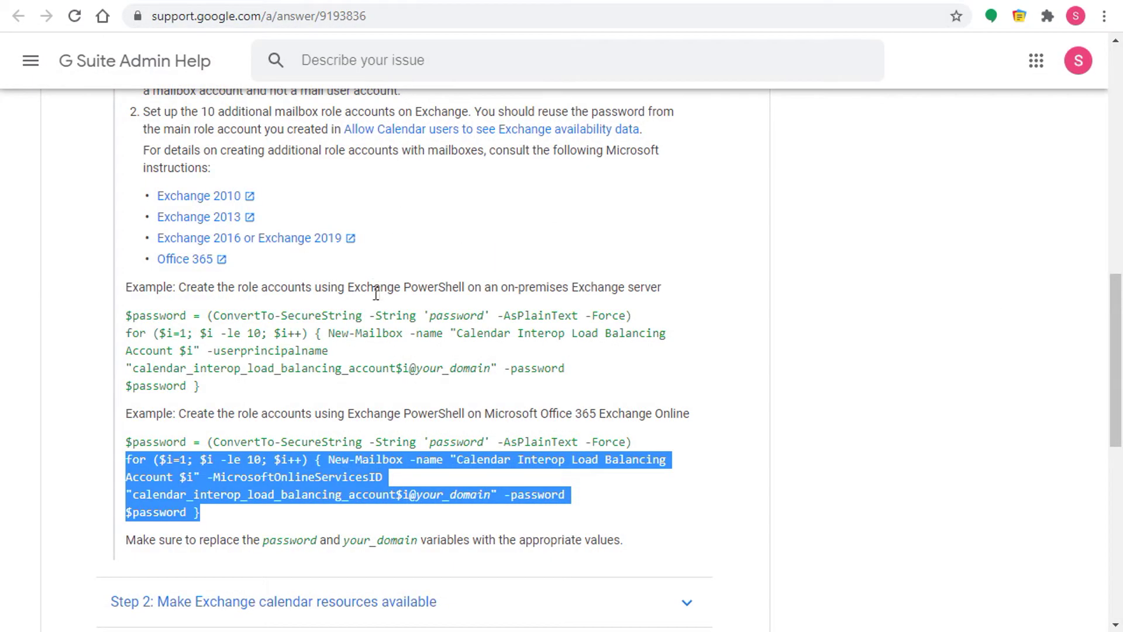
scroll(380, 289, down, 5)
click(186, 353)
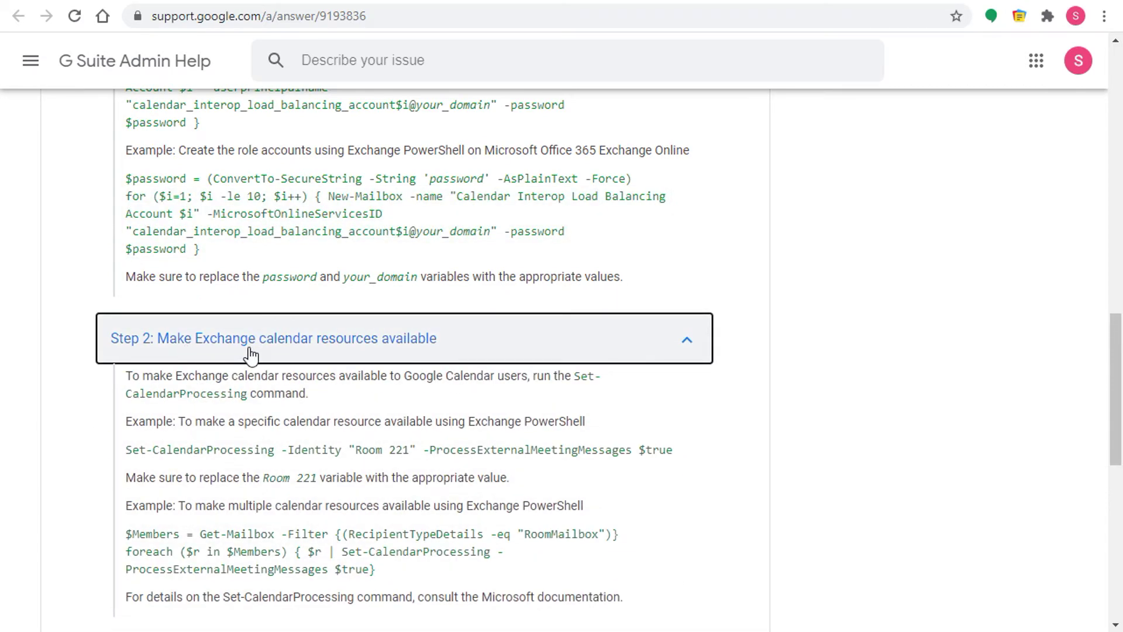
click(397, 5)
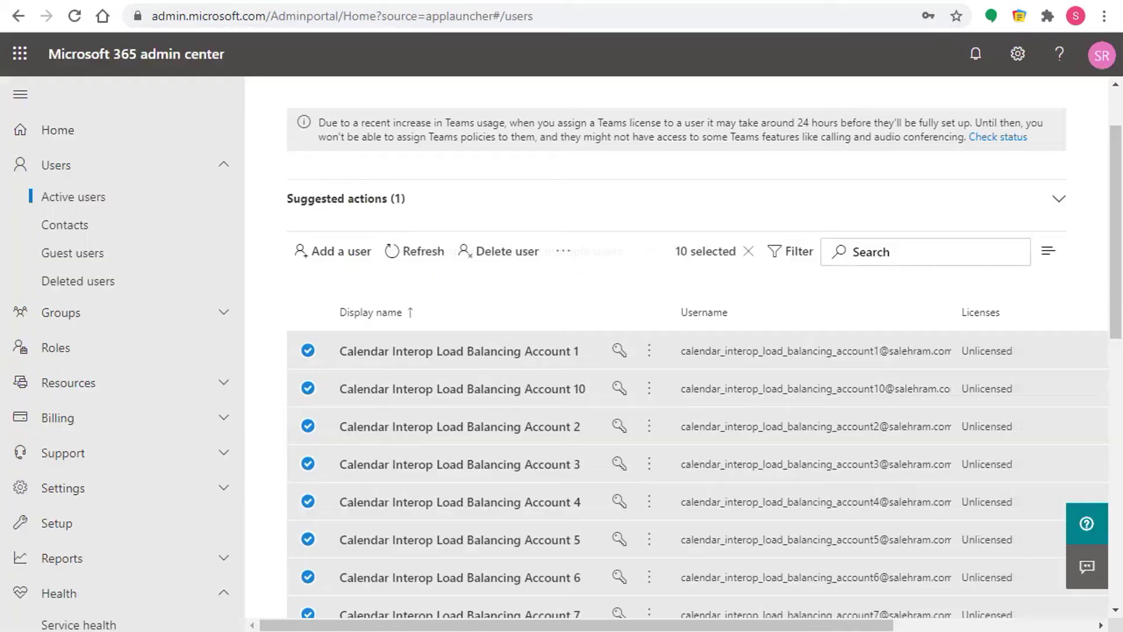
In Rooms & equipment, add a Room-type resource named Room1.
click(130, 390)
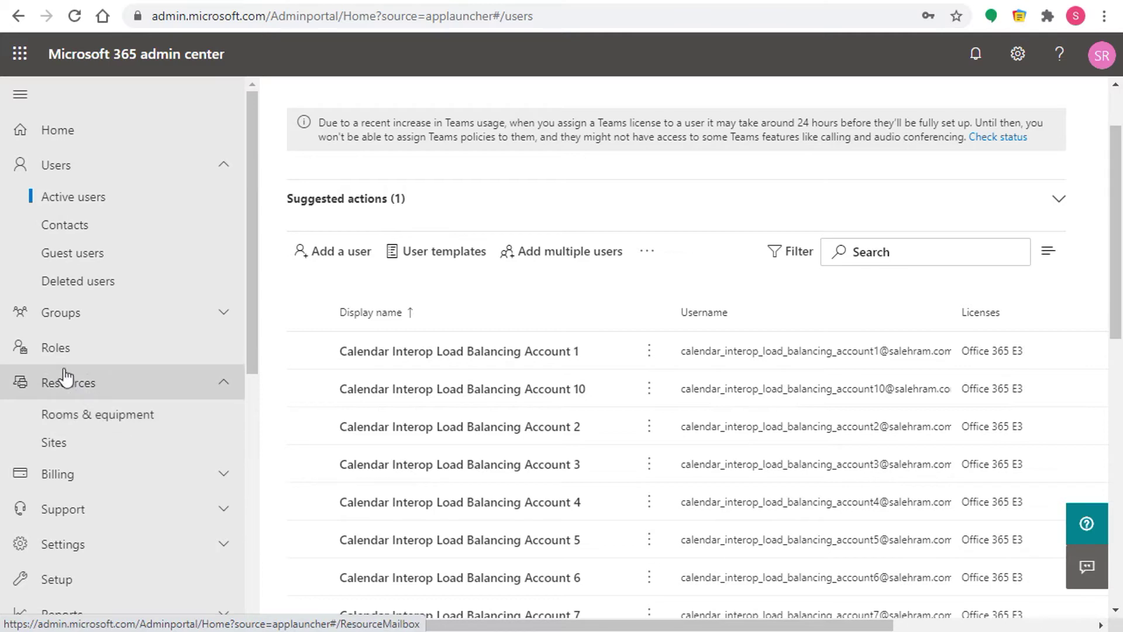
click(122, 413)
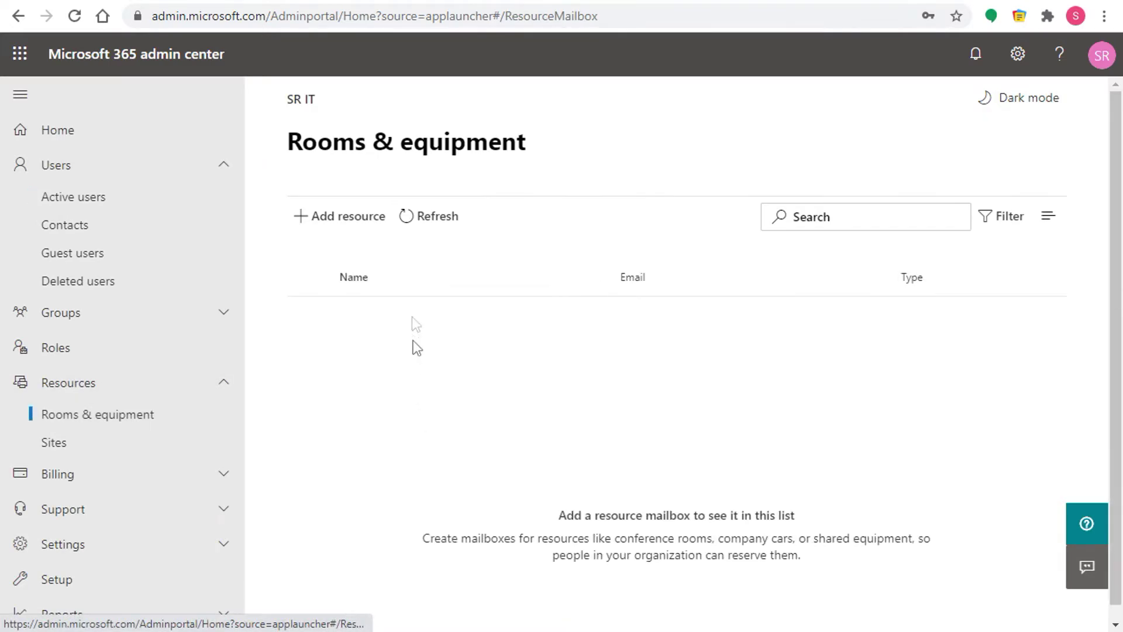
click(332, 234)
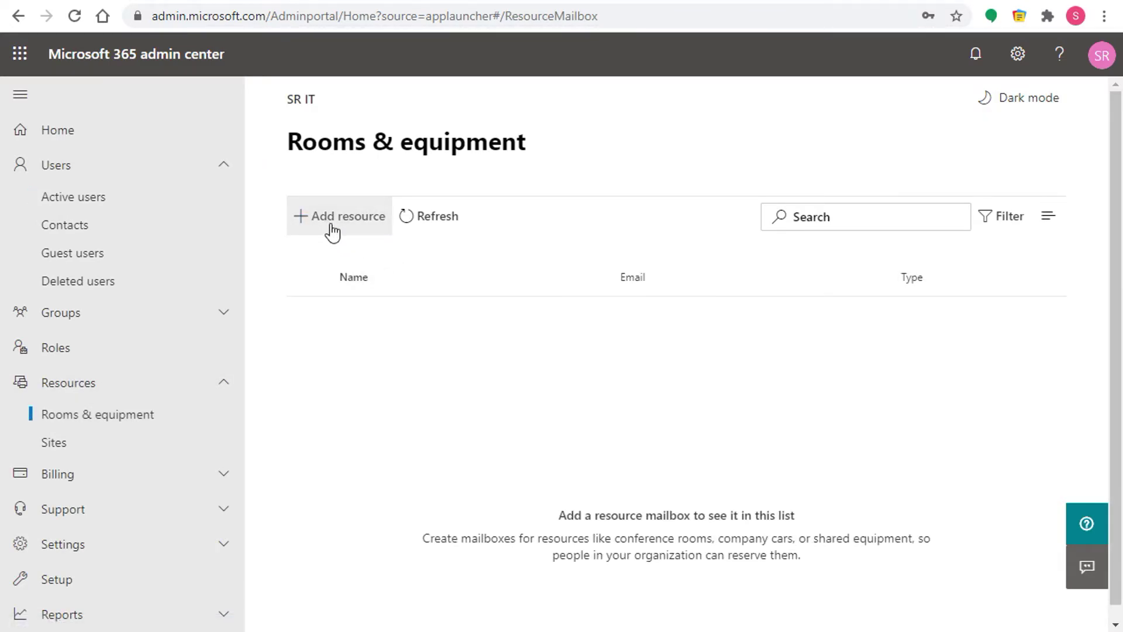
click(649, 258)
click(651, 260)
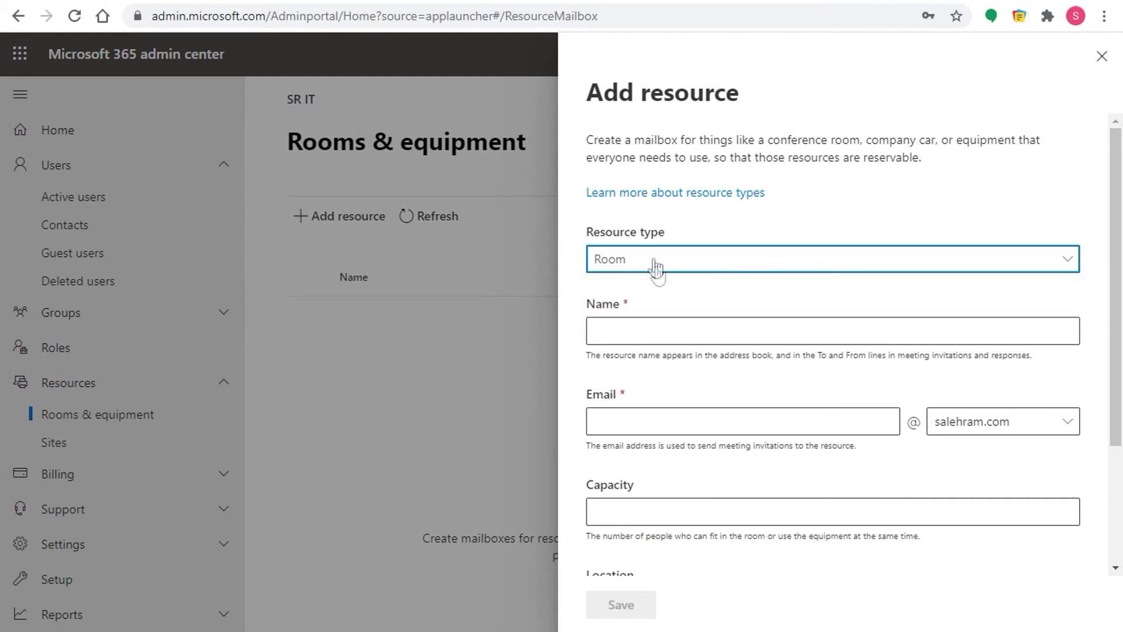
click(621, 326)
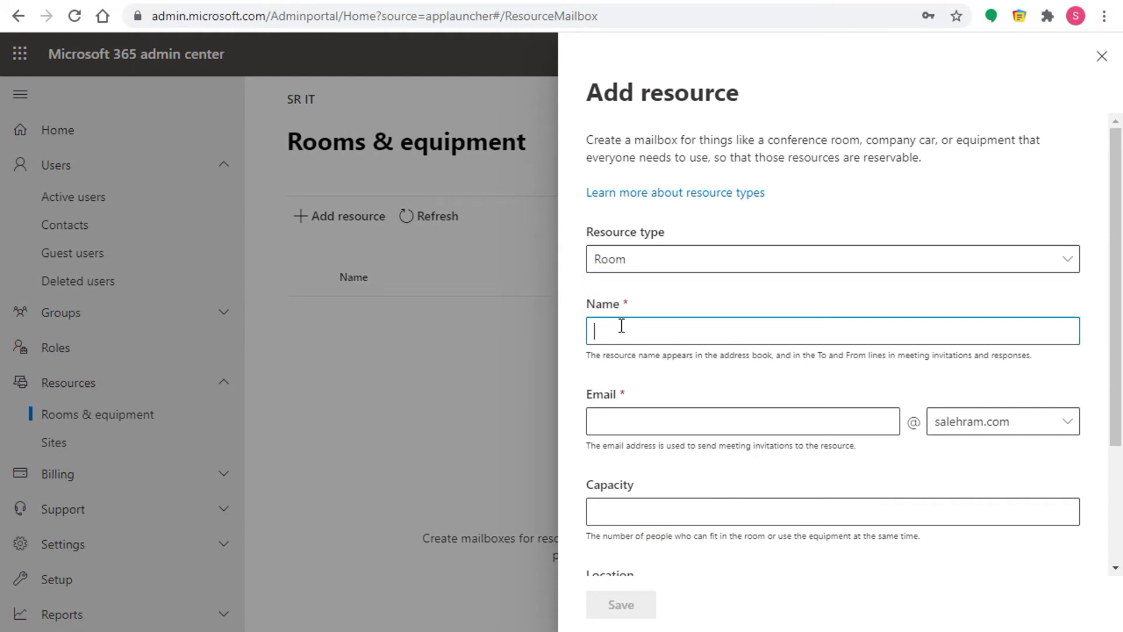
text(Room1)
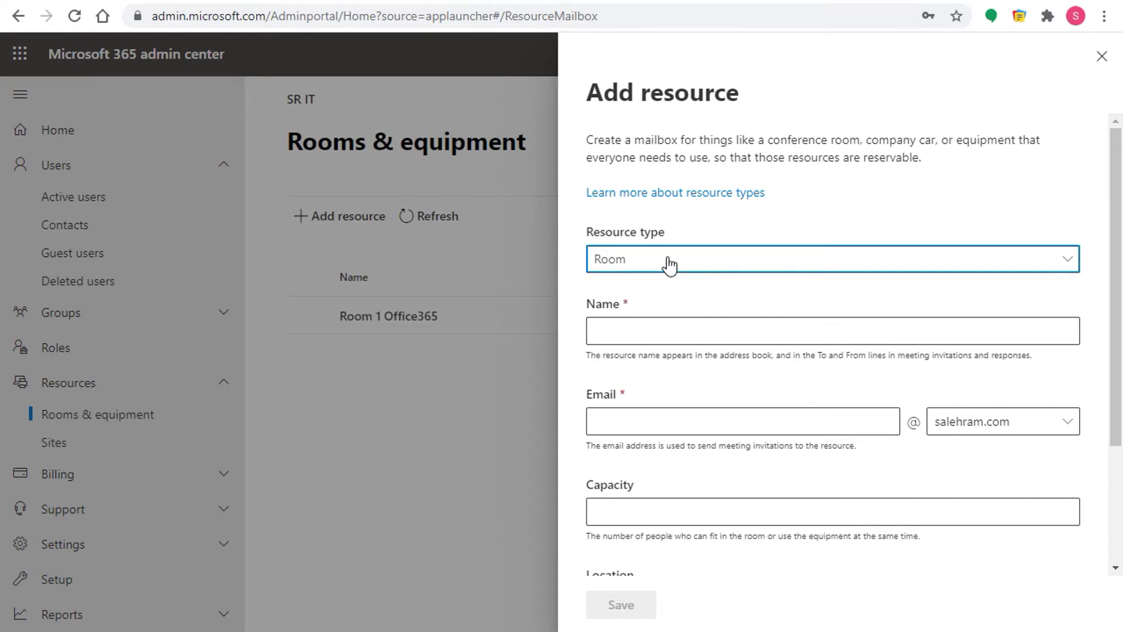
Start adding a second Room resource and begin entering its name.
click(664, 263)
click(654, 328)
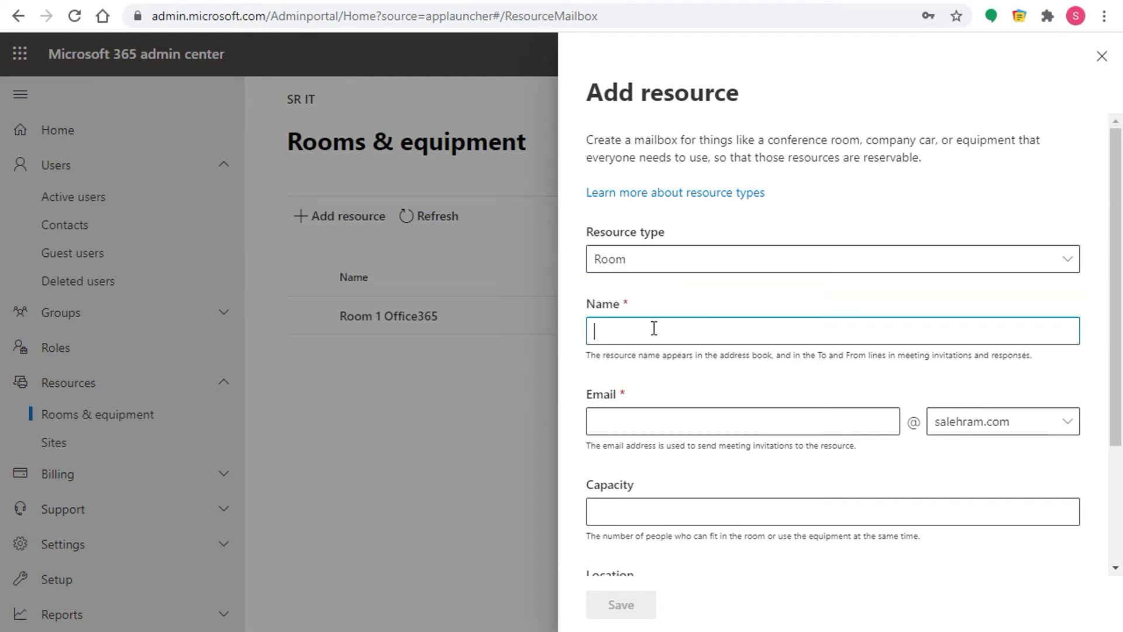
text(Ro)
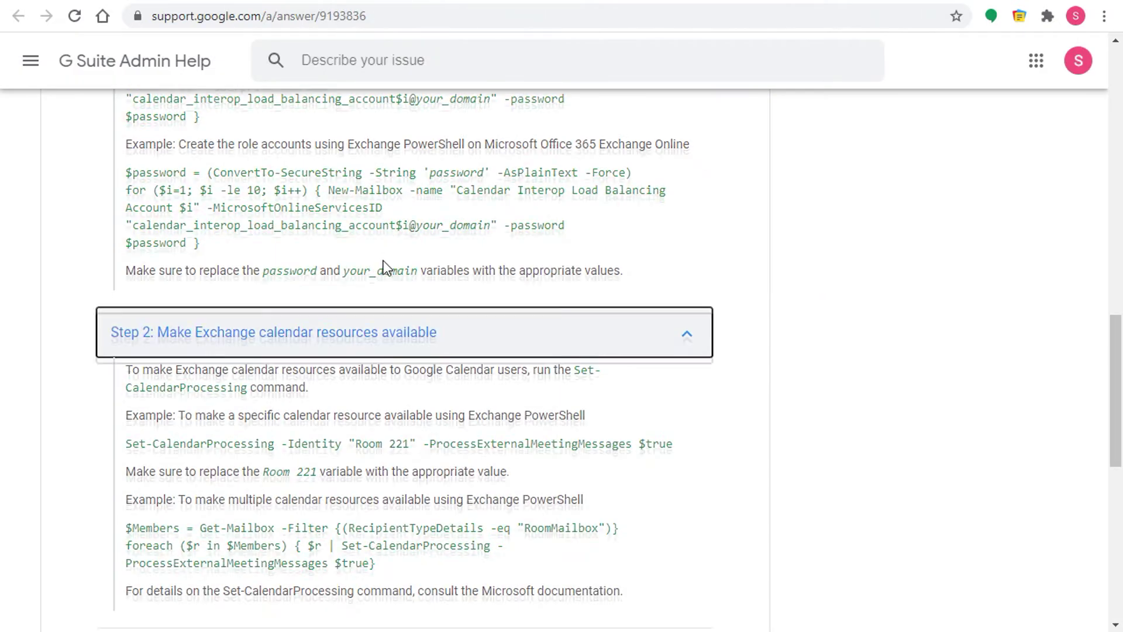
Select the full single-room Set-CalendarProcessing -Identity "Room 221" example command in Step 2.
scroll(350, 262, down, 3)
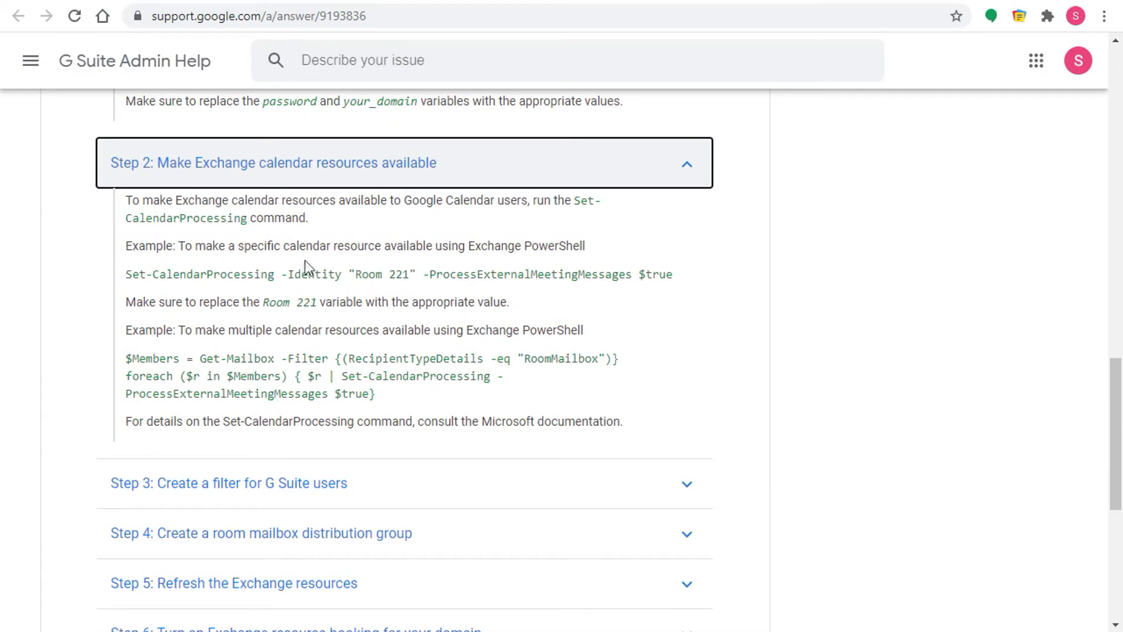
drag(157, 269, 660, 279)
click(425, 273)
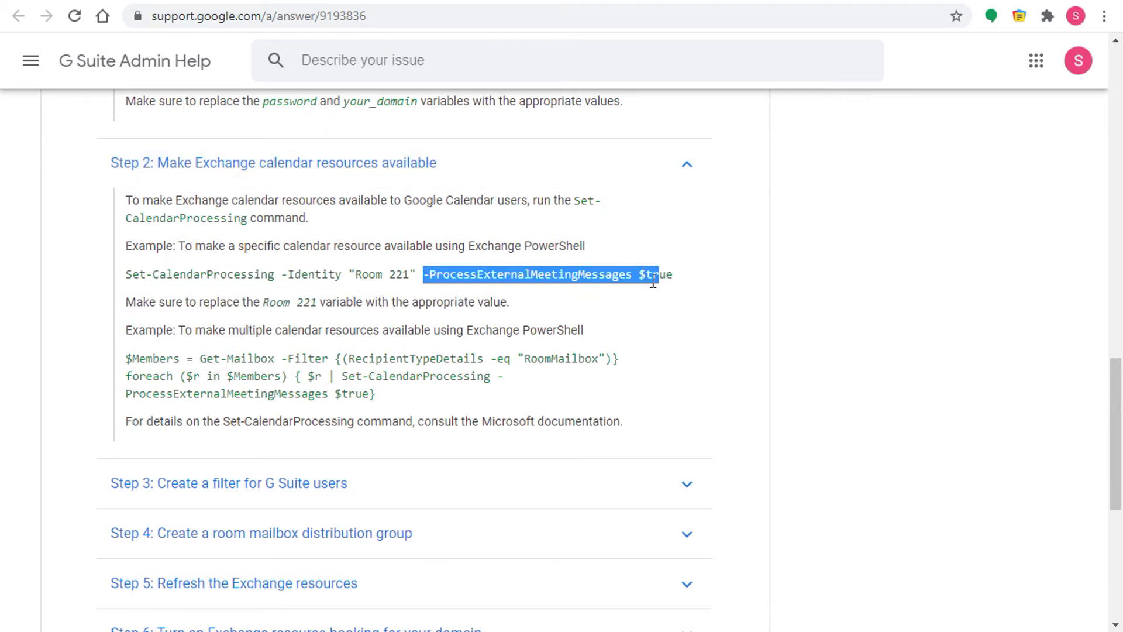
double_click(655, 276)
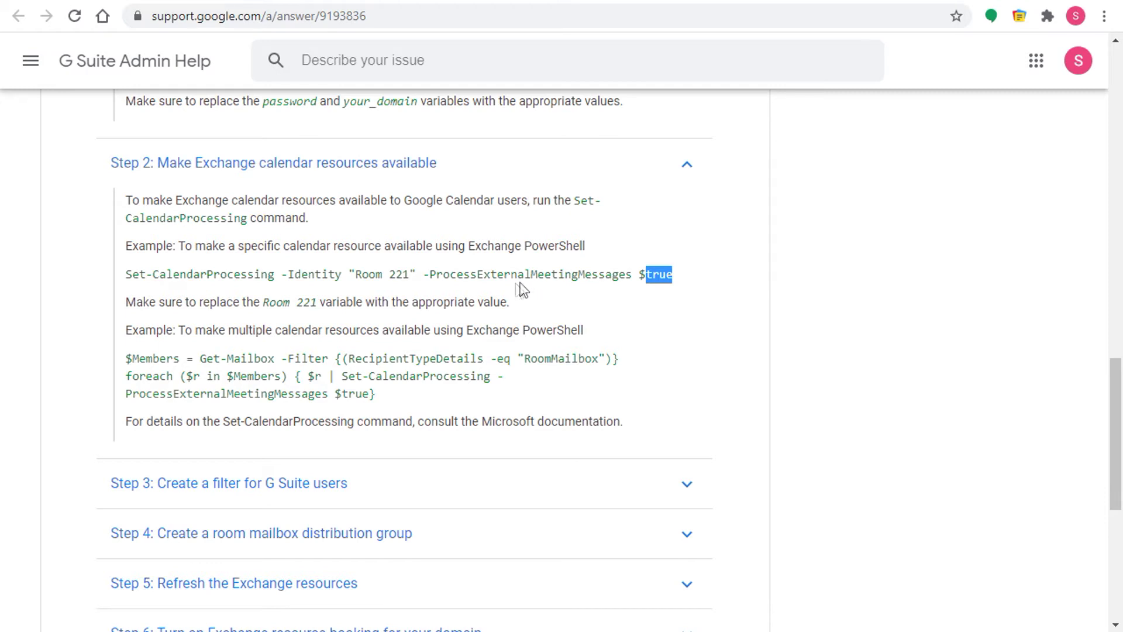
click(210, 265)
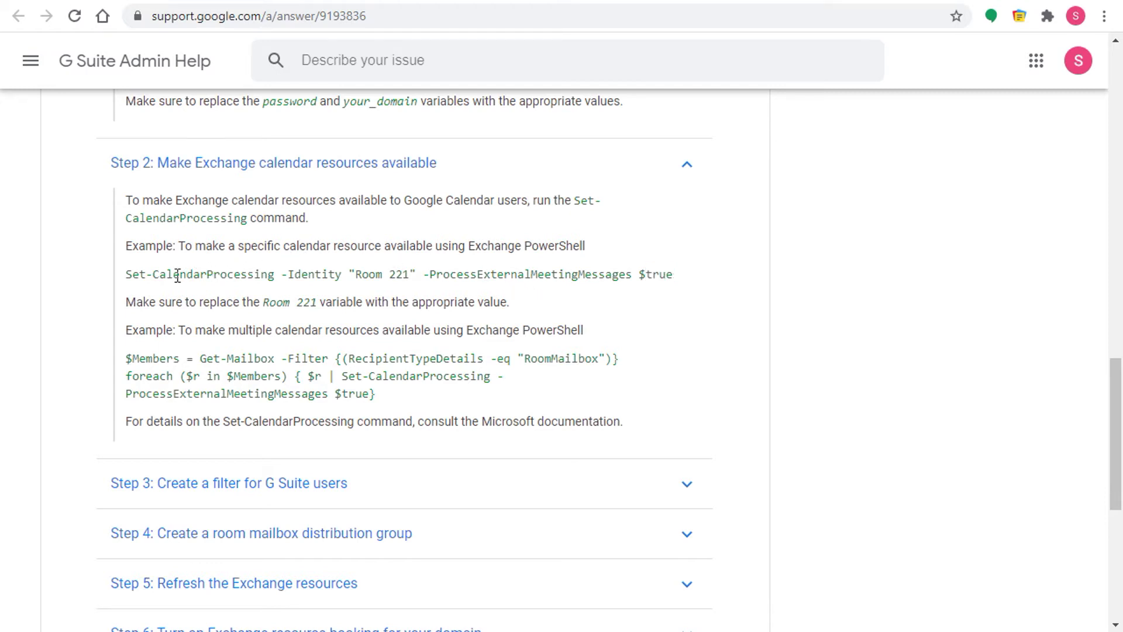
drag(121, 276, 687, 281)
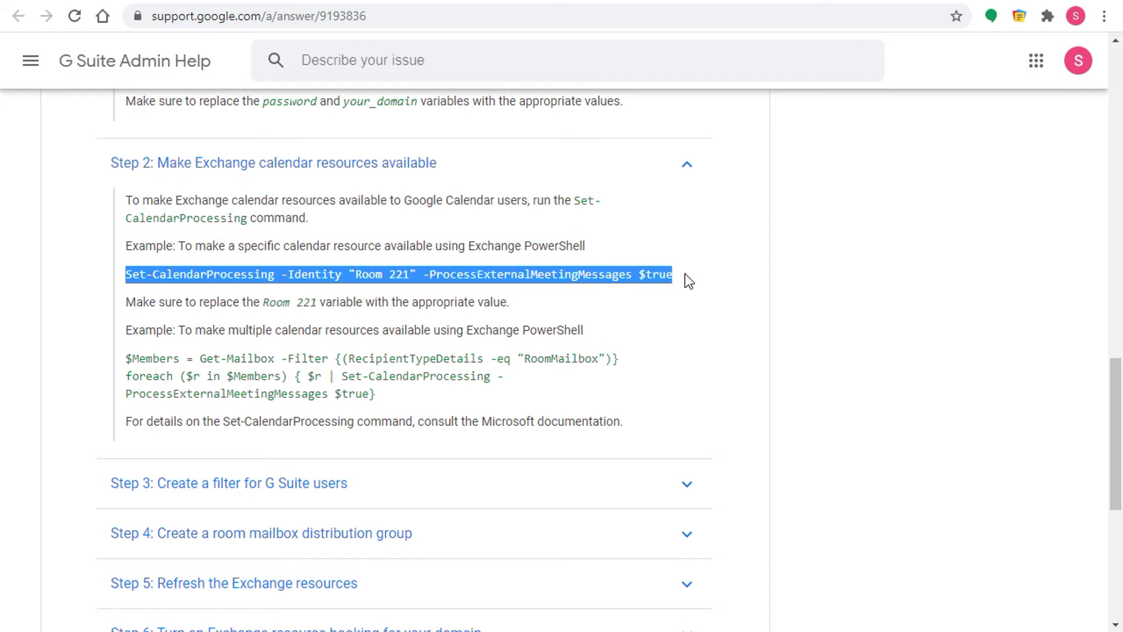
click(377, 333)
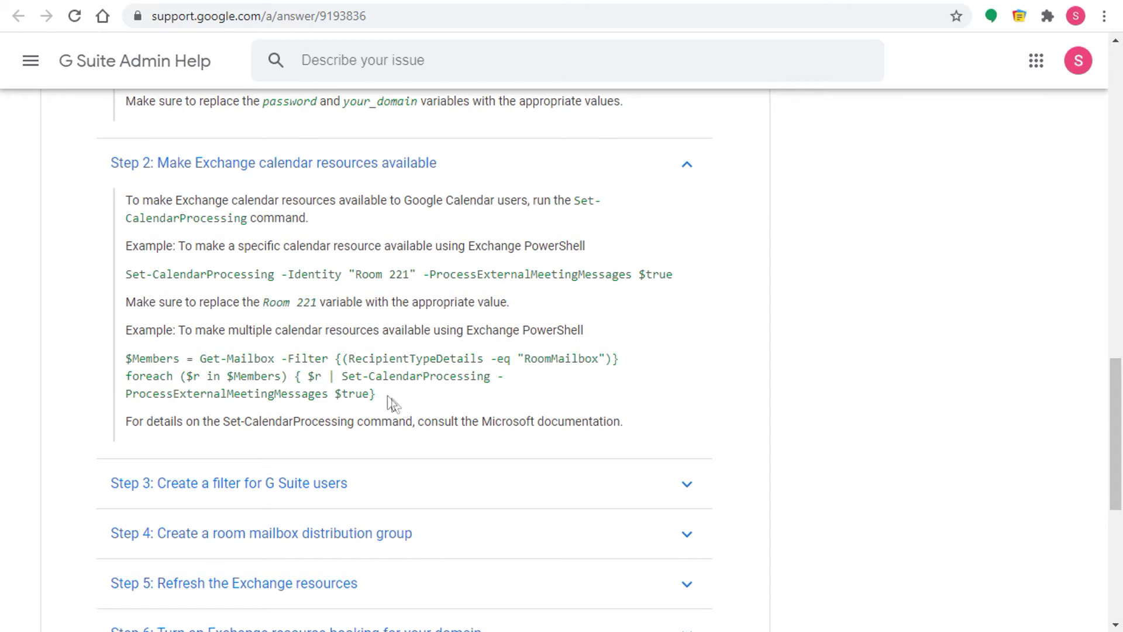
drag(376, 389, 124, 357)
click(145, 316)
drag(128, 275, 750, 292)
key(super+c)
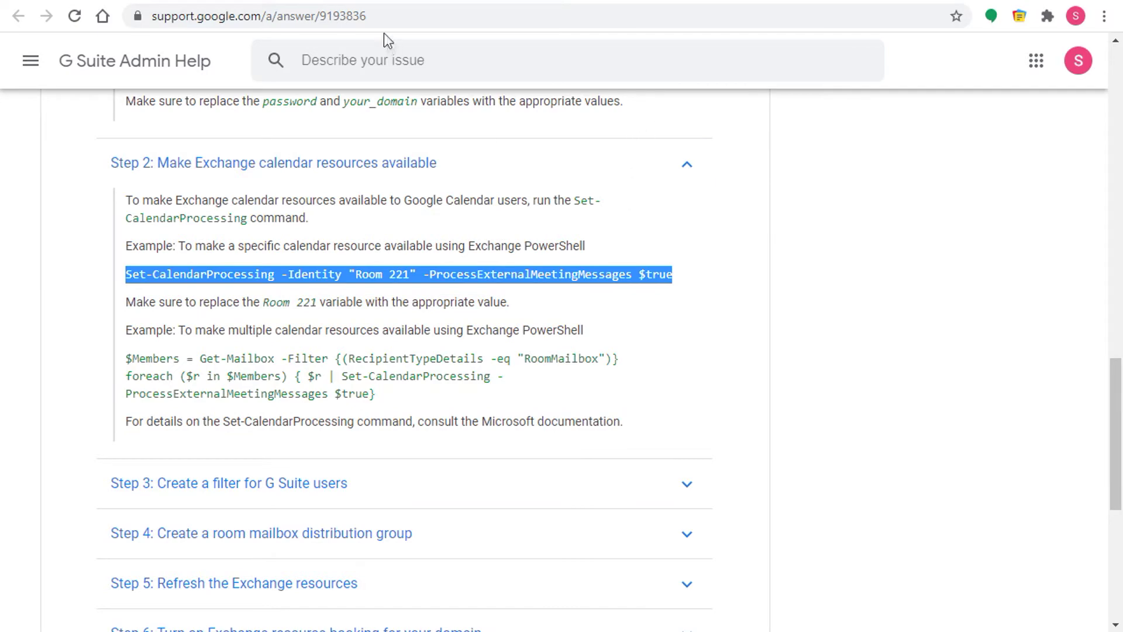
click(346, 1)
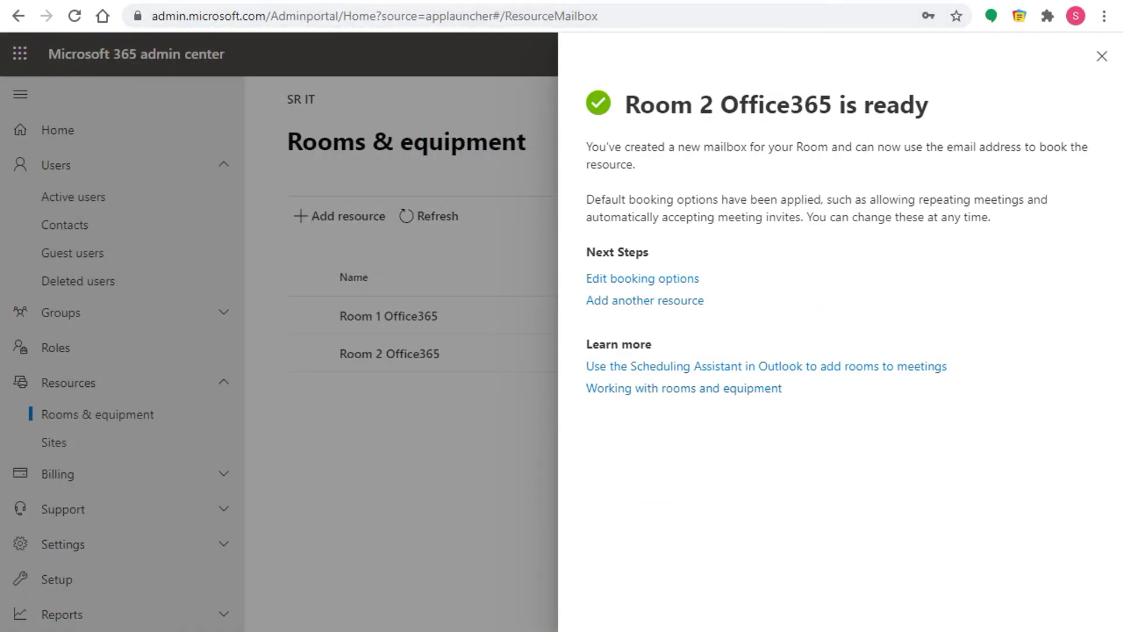
Run the pasted Set-CalendarProcessing command in PowerShell with the identity changed to "Room 1 Office365".
click(489, 1)
key(alt+Tab)
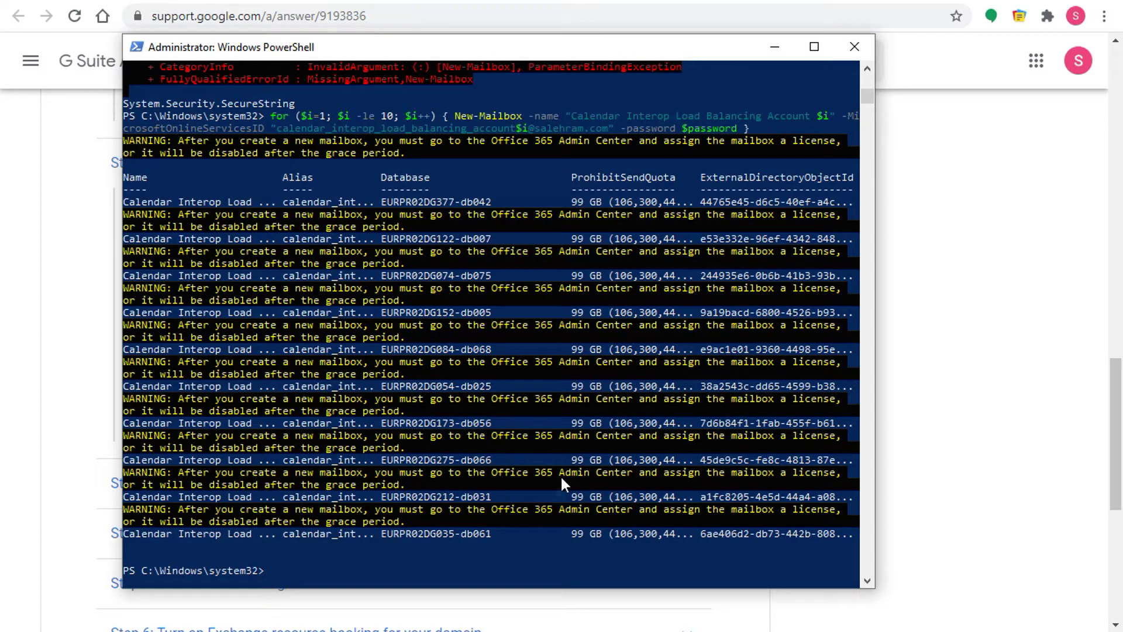
right_click(522, 525)
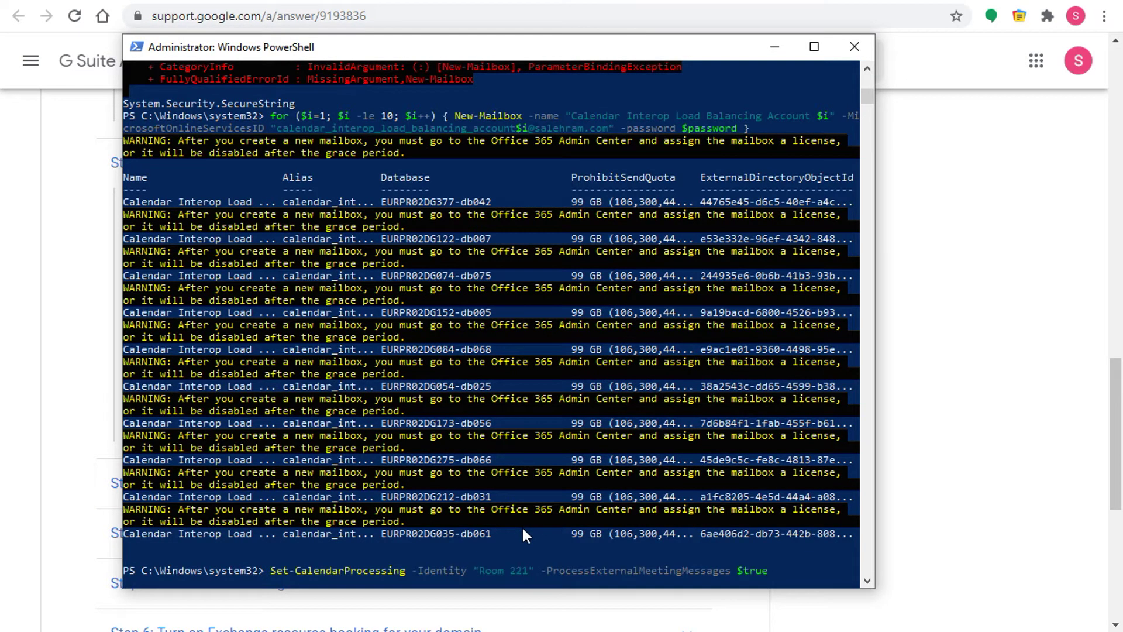
key(Left)
key(Left)
key(Left)
key(Left)
key(Left)
key(Left)
key(Left)
key(Left)
key(Left)
key(Left)
key(Left)
key(Left)
key(Left)
key(Left)
key(Left)
key(Left)
key(Left)
key(Left)
key(Left)
key(Left)
key(BackSpace)
key(BackSpace)
key(BackSpace)
text(1 )
text(Office365)
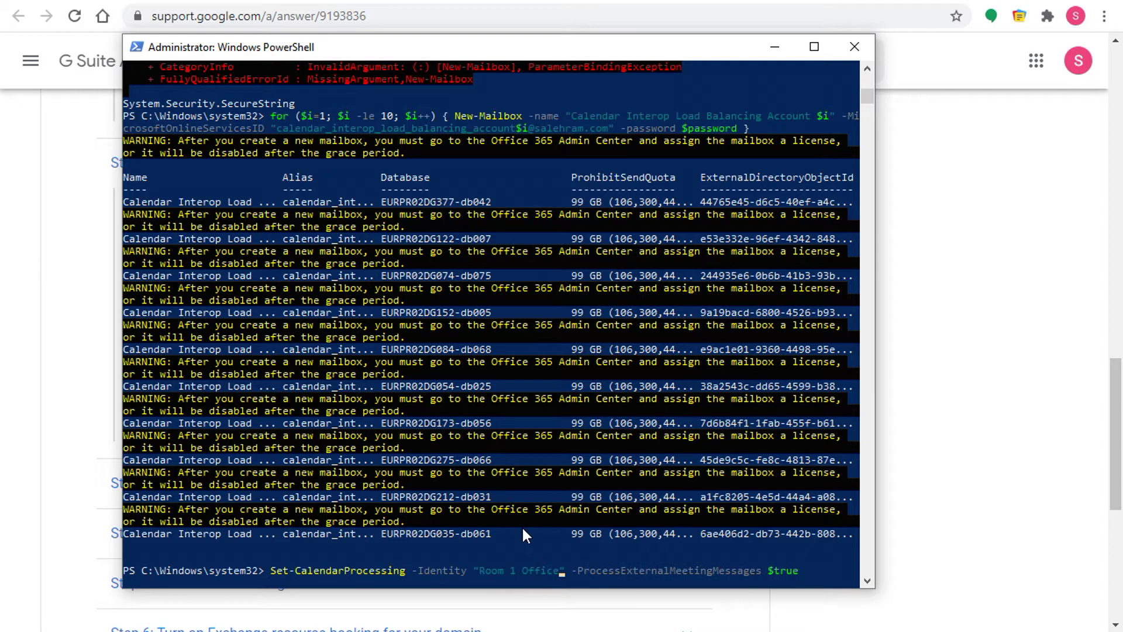
key(Return)
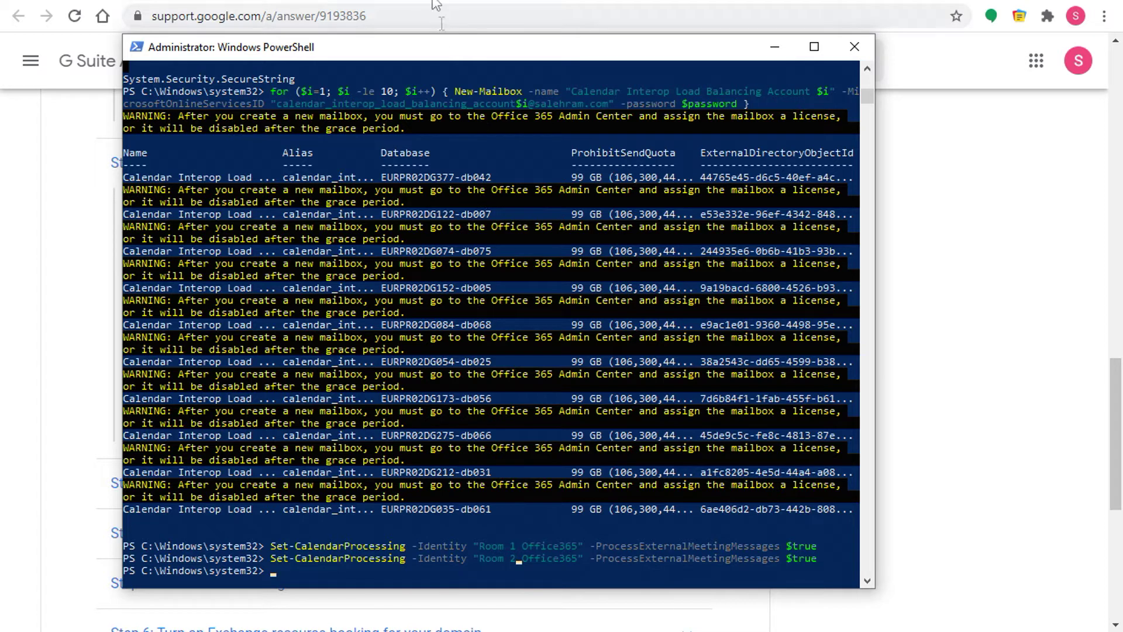
key(alt+Tab)
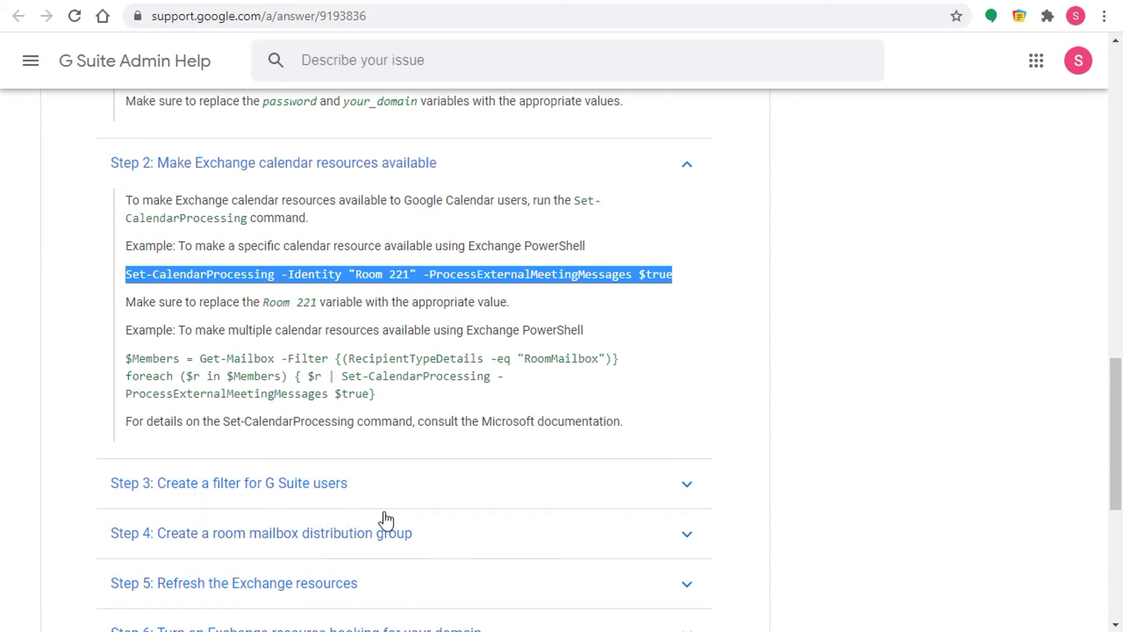
Expand Step 3 and highlight its 'Do the following' and 'Except if sender's domain' rule lines.
click(188, 500)
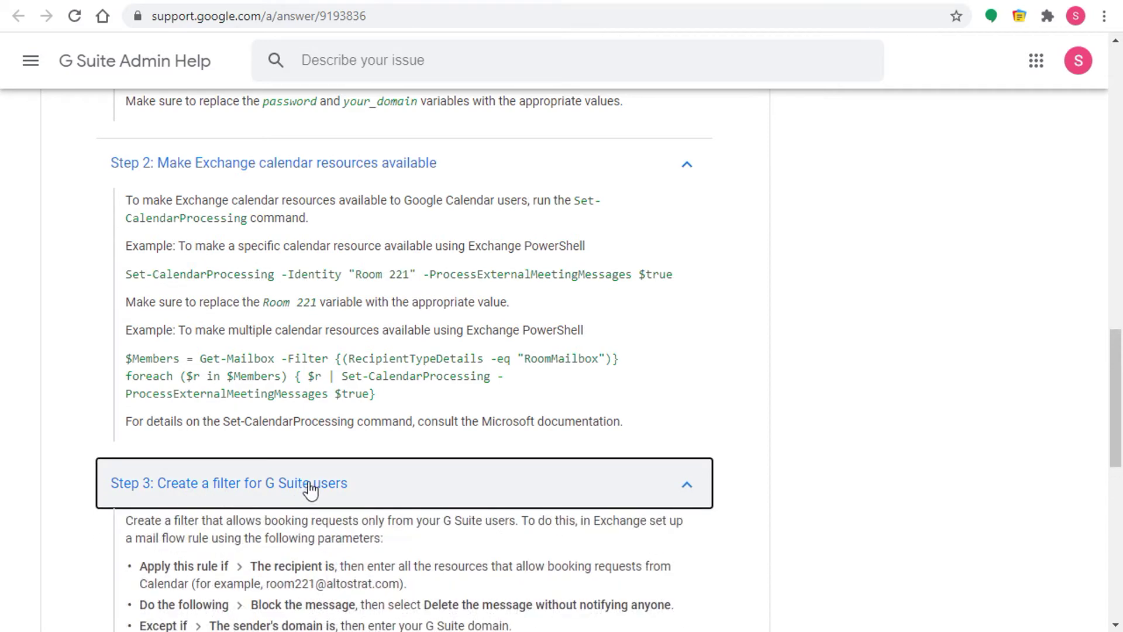
scroll(310, 482, down, 1)
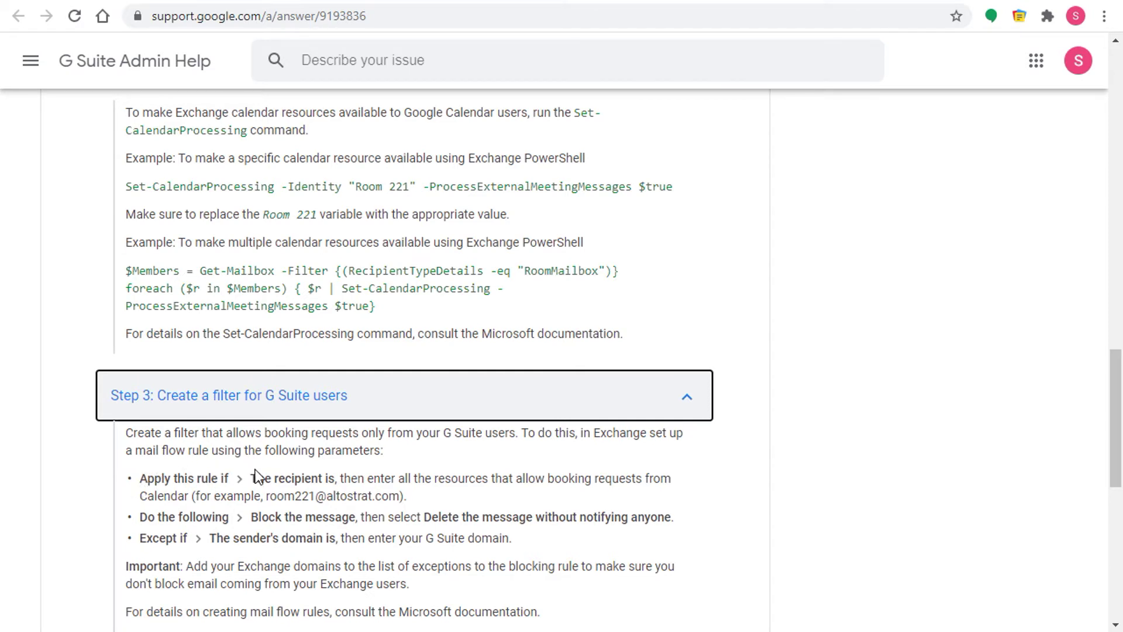
click(380, 507)
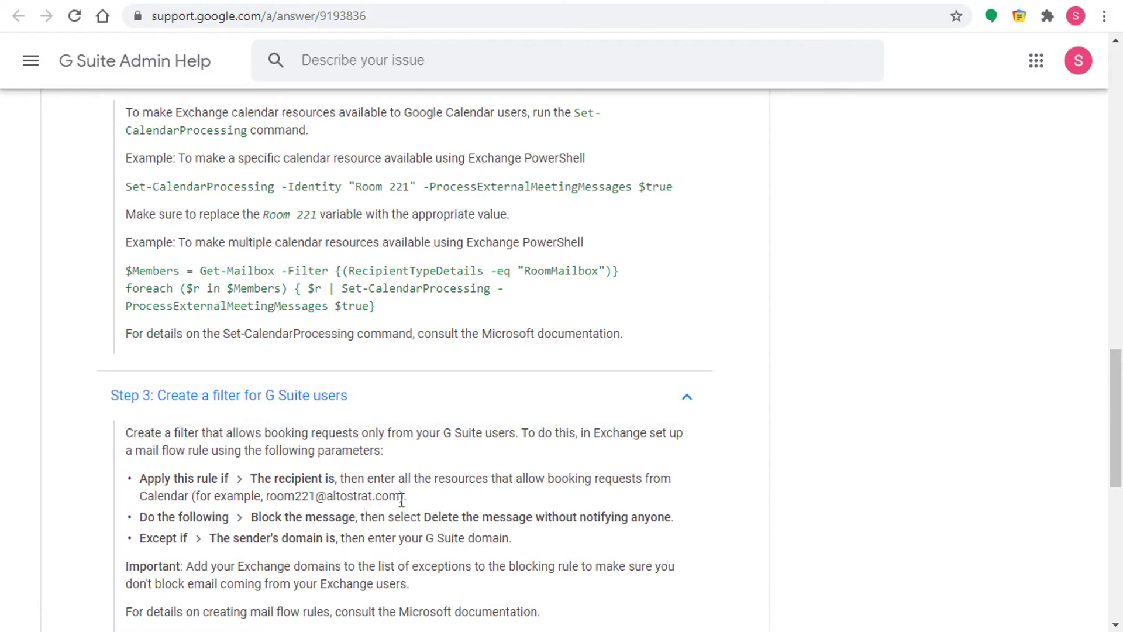
drag(364, 517, 136, 524)
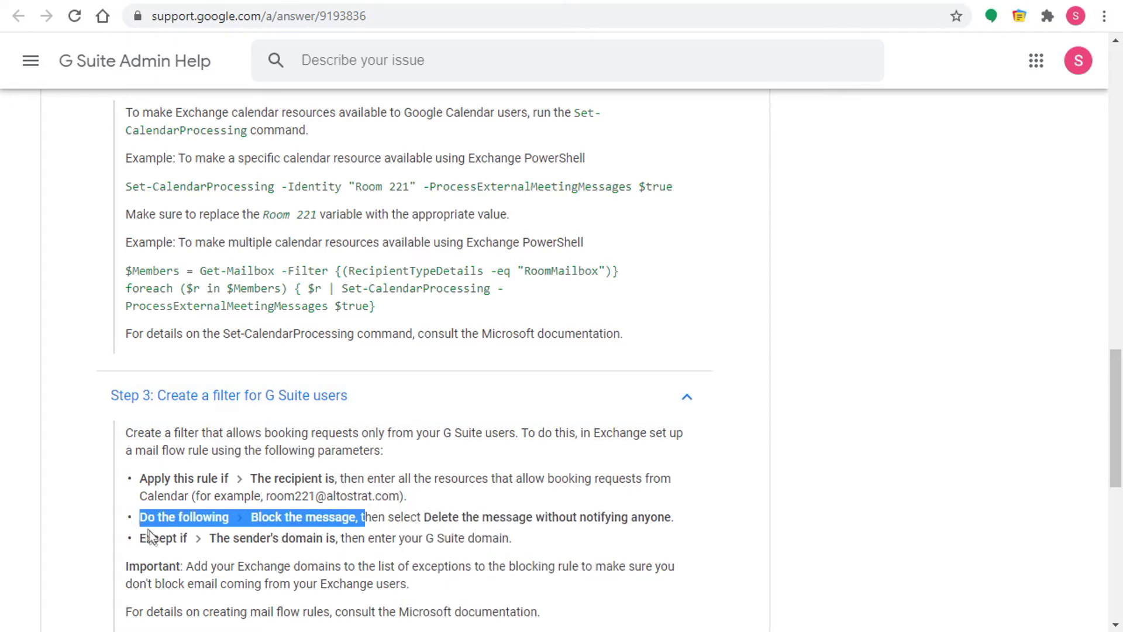
click(141, 541)
drag(142, 541, 510, 537)
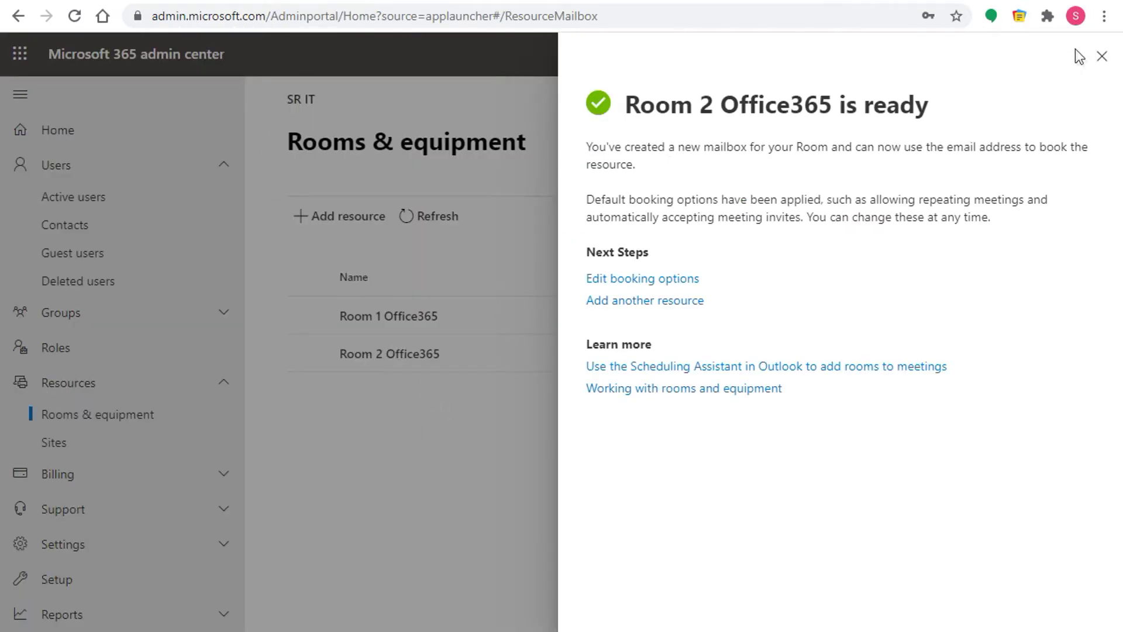
Close the 'Room 2 Office365 is ready' panel and go to the Exchange admin center.
click(1102, 56)
scroll(187, 403, down, 8)
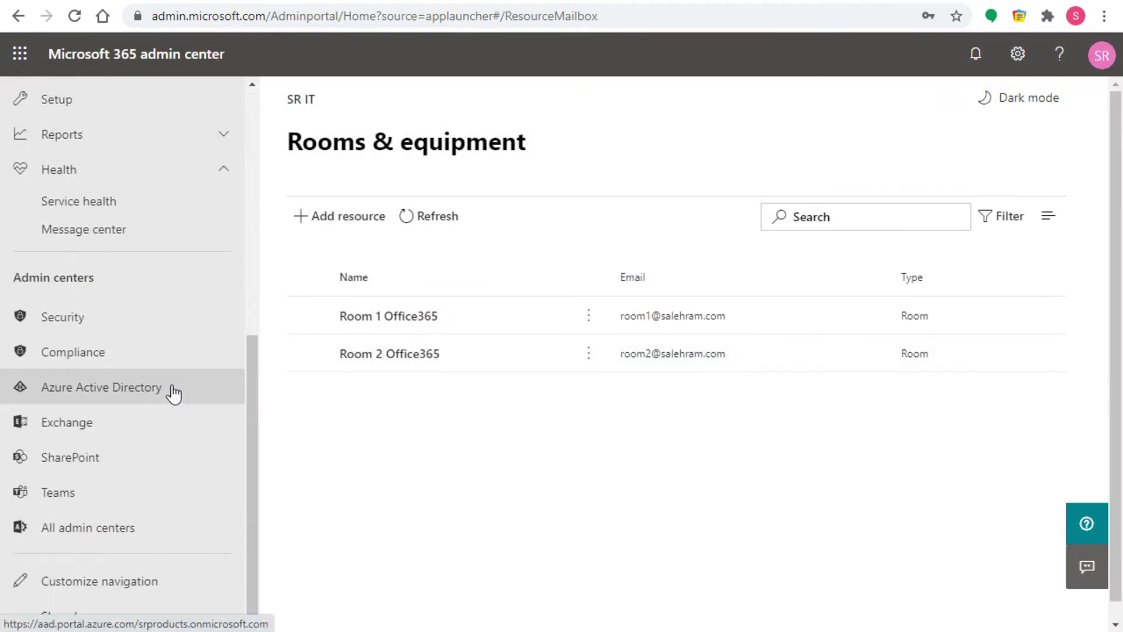
click(123, 430)
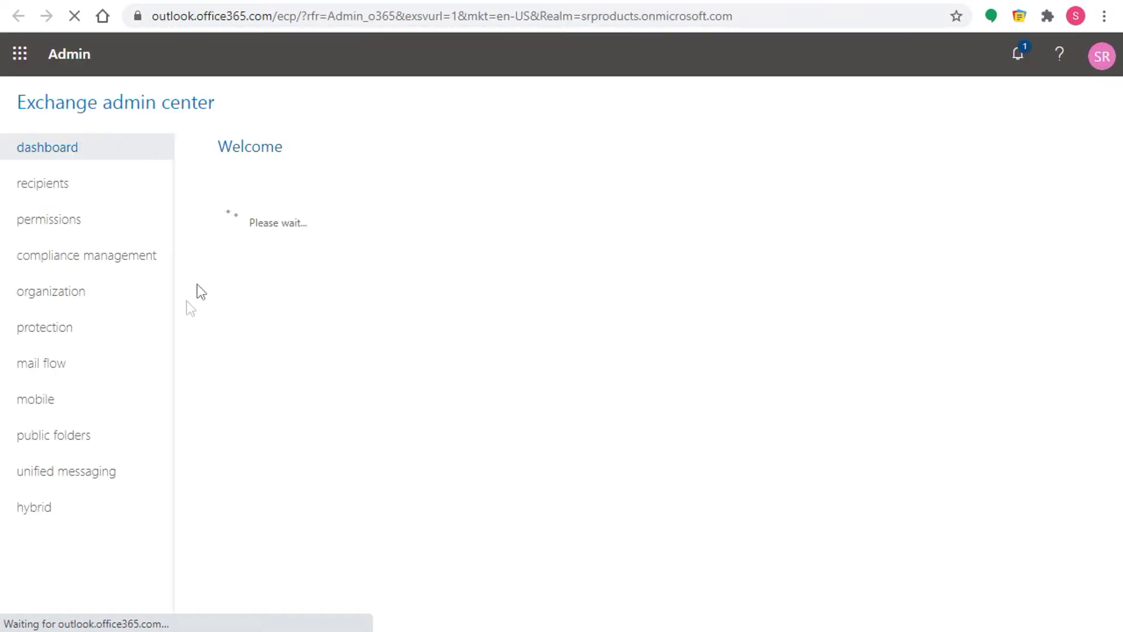
Start a new blank rule under mail flow > rules and move its window aside.
click(67, 372)
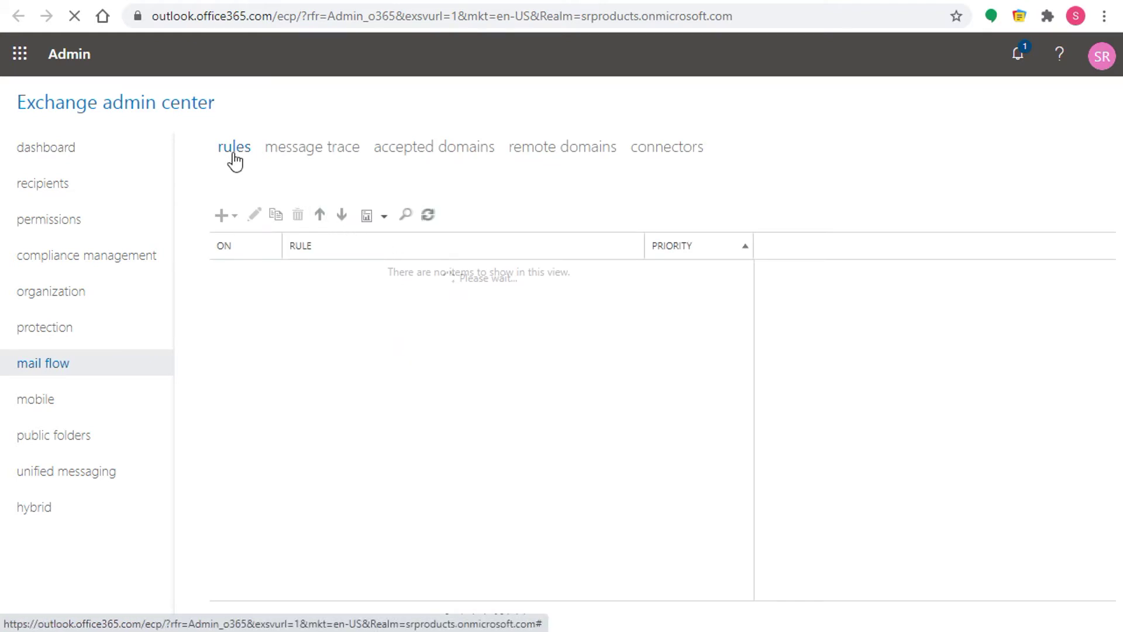
click(228, 218)
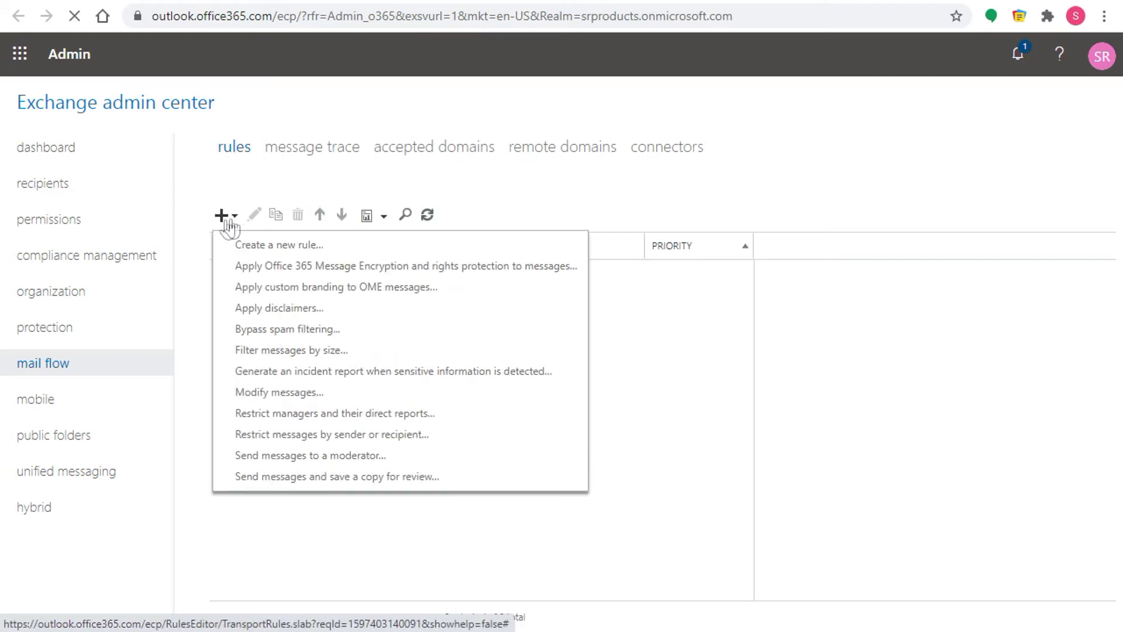
click(255, 246)
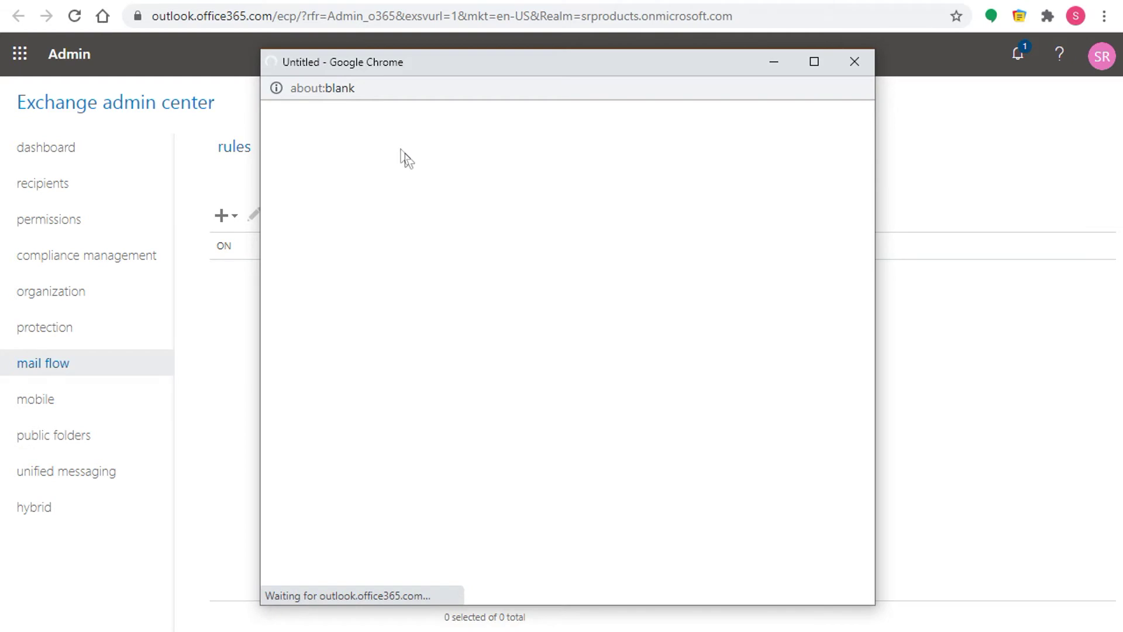
drag(468, 71, 894, 117)
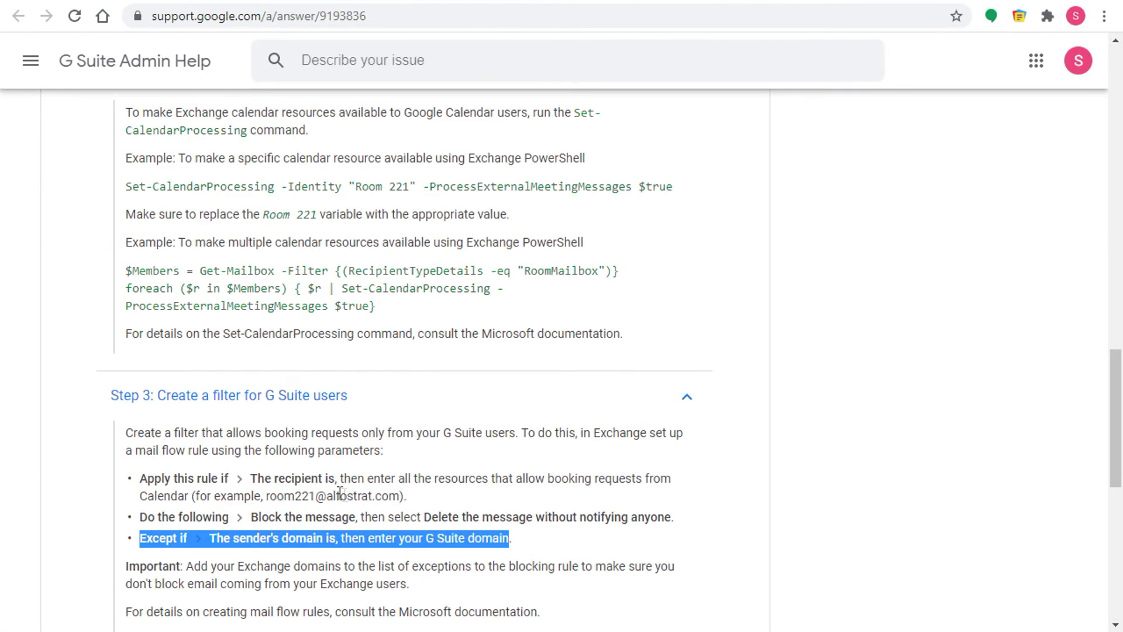
click(319, 490)
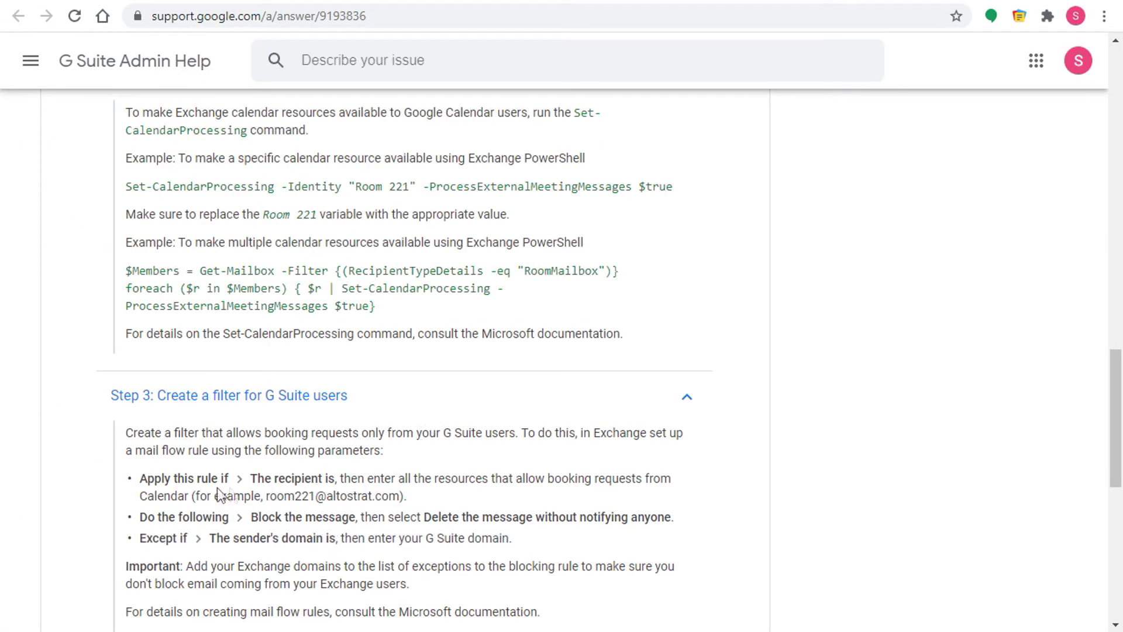
Name the rule 'Rooms messages rule' and apply it when the recipient is Room 1 or Room 2 Office365.
drag(248, 478, 323, 474)
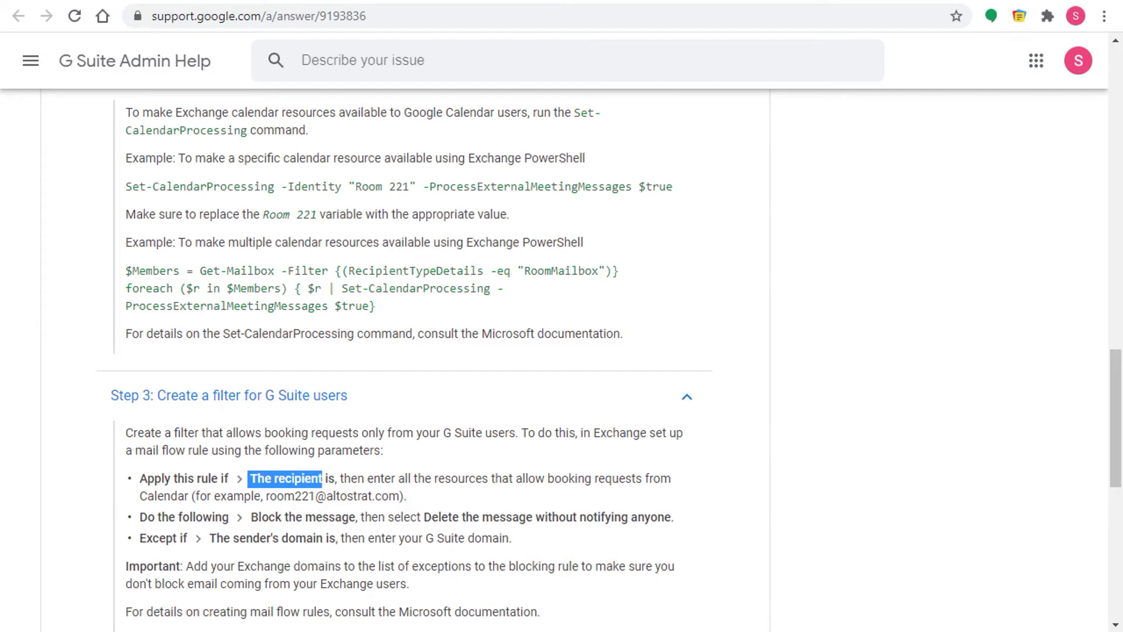
key(alt+Tab)
drag(852, 99, 509, 41)
click(441, 190)
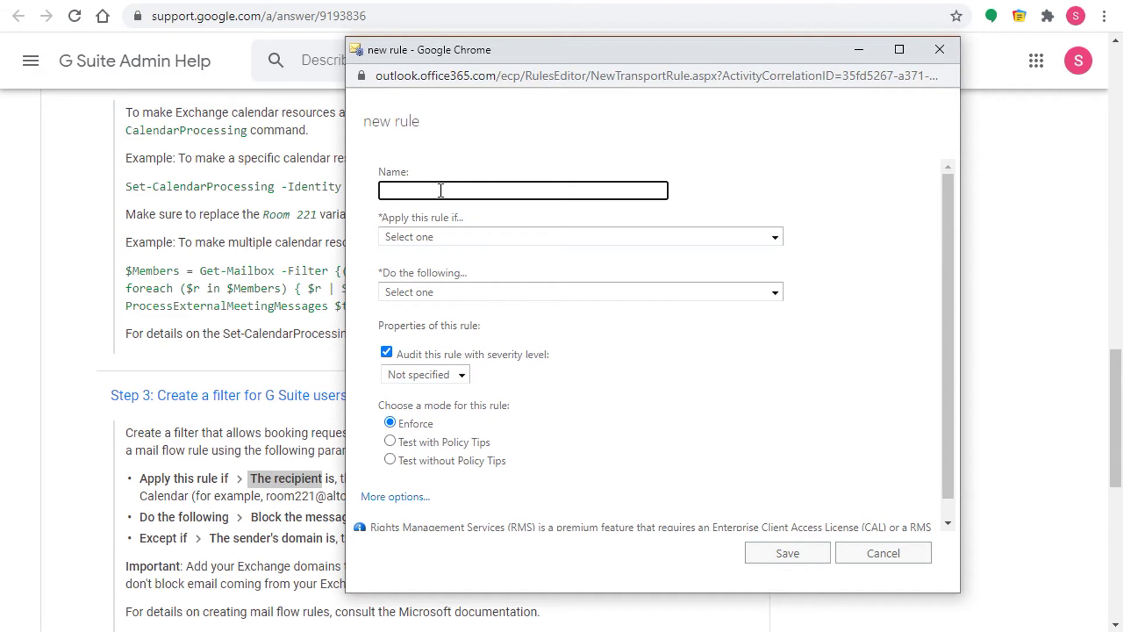
text(Rooms messages rule)
click(409, 233)
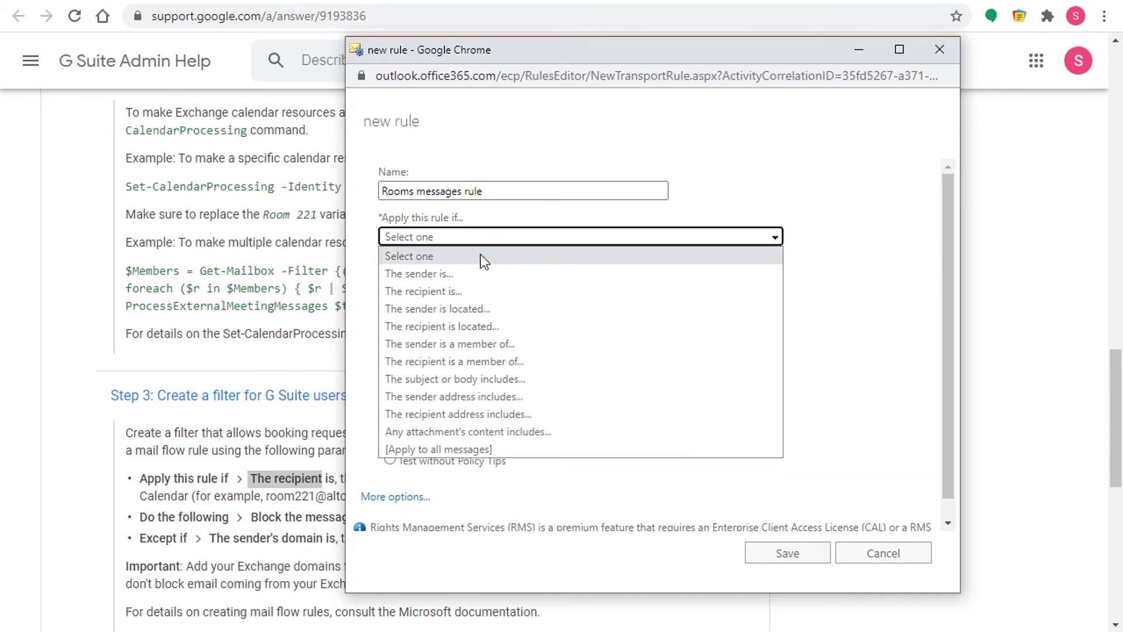
click(462, 291)
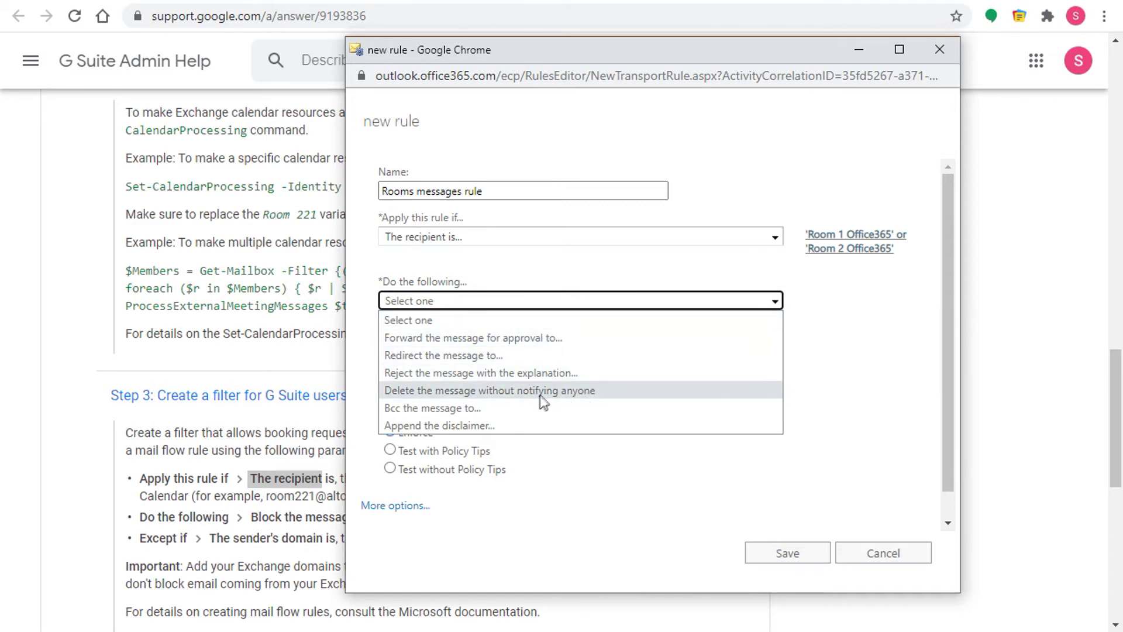
Choose 'Reject the message with the explanation' and enter 'You are not allowed to send to this mailbox'.
click(571, 374)
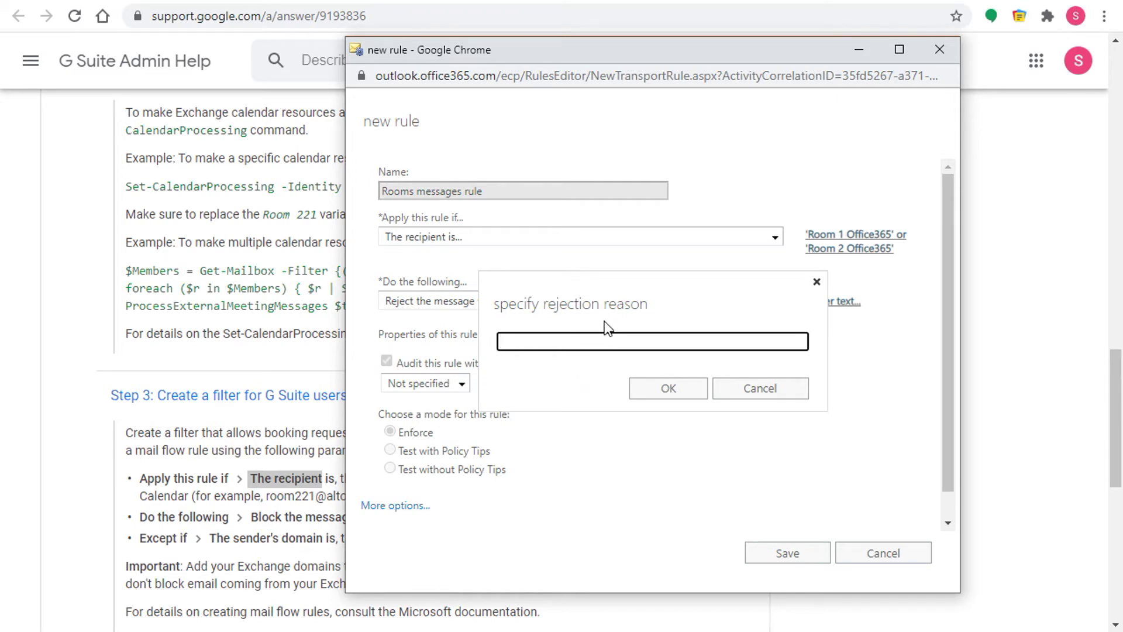
text(You are not allowed to send to thi)
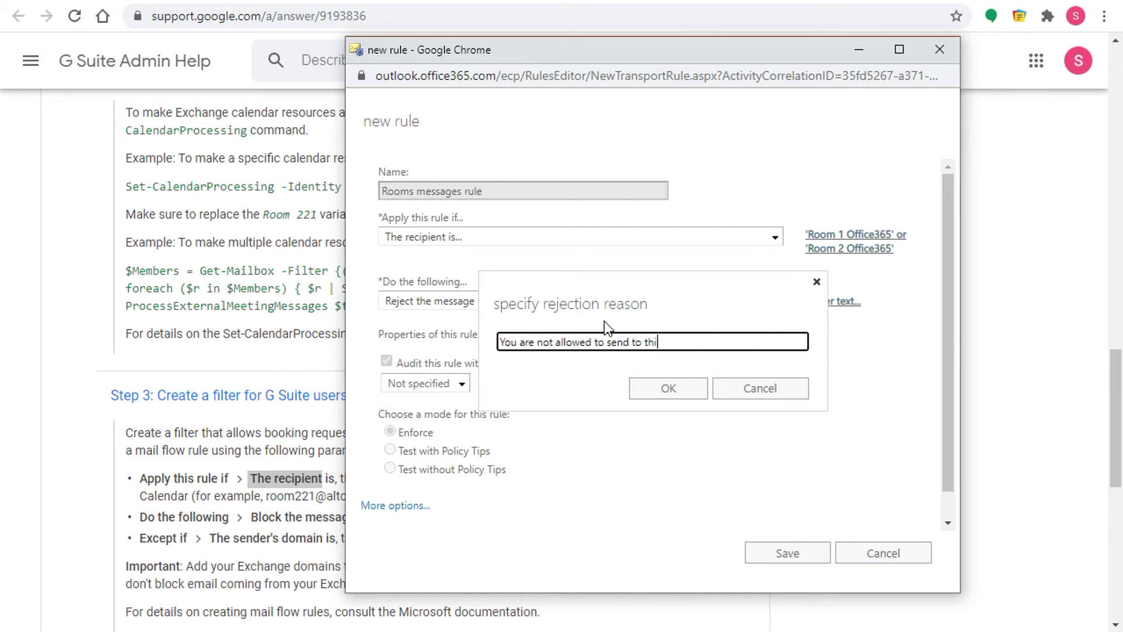
text(s mailbox)
click(676, 388)
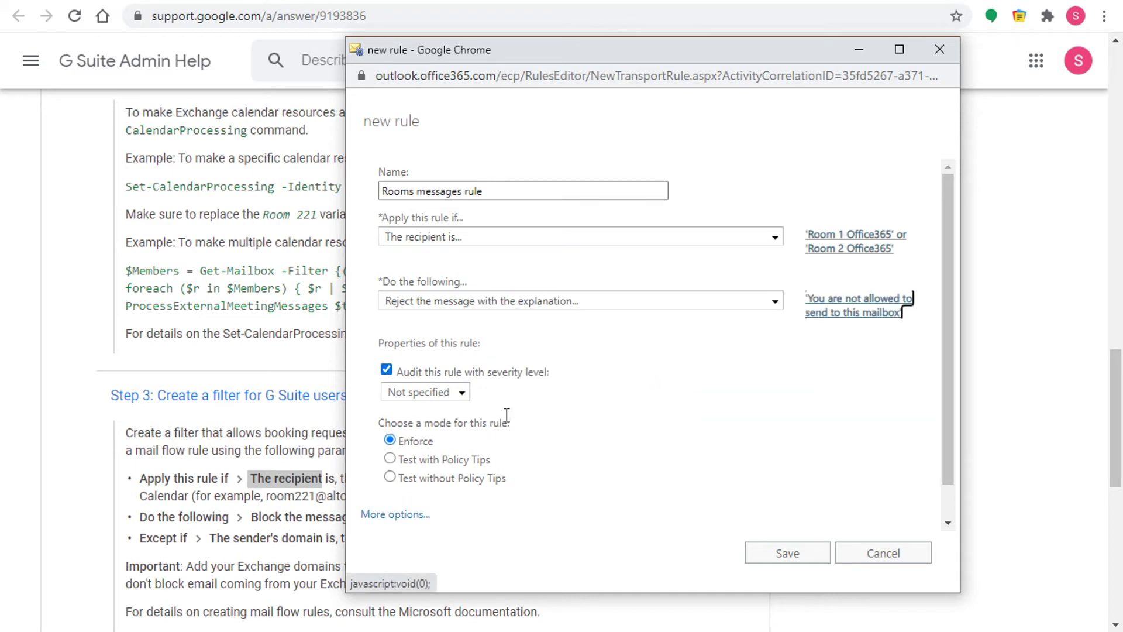
Add an exception for messages whose sender's domain is salehram.com.
click(422, 513)
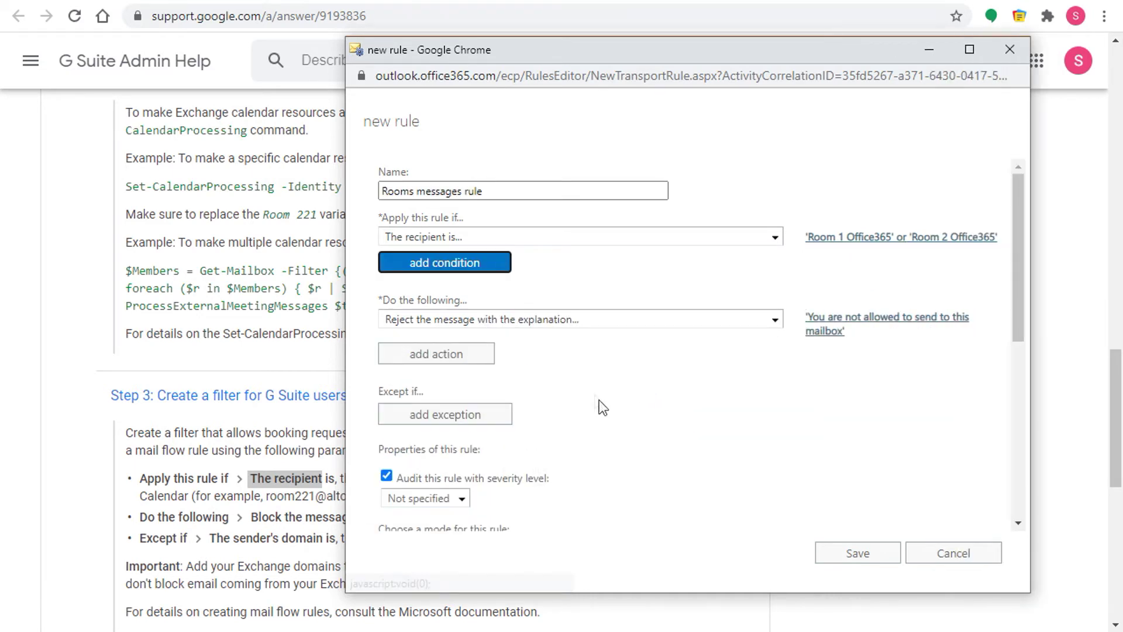
click(503, 413)
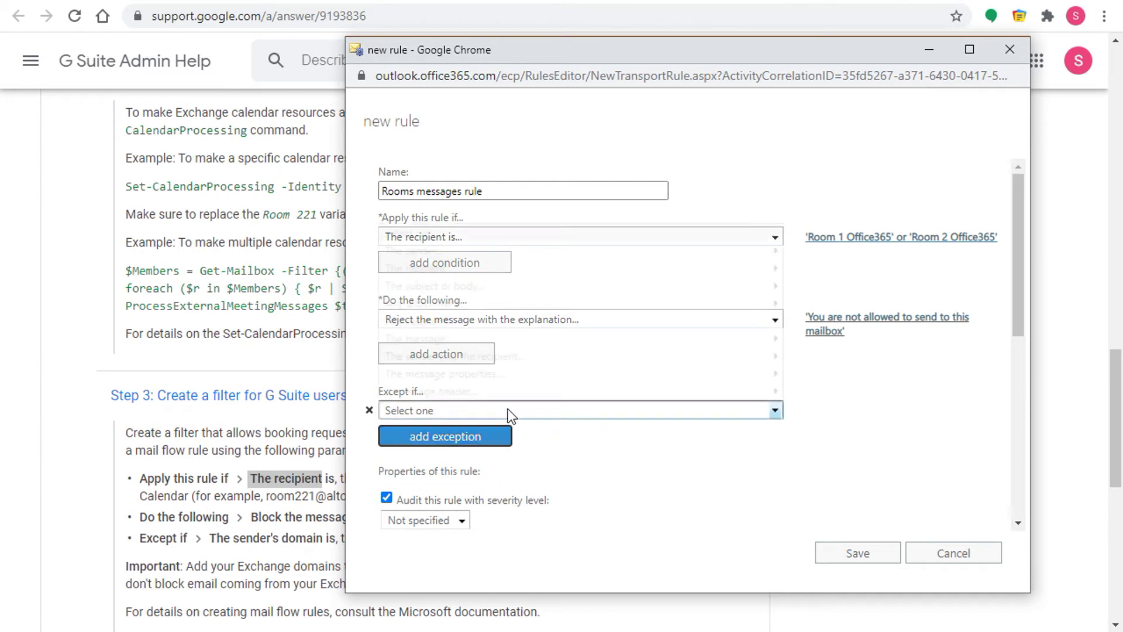
click(512, 411)
mouse_move(483, 257)
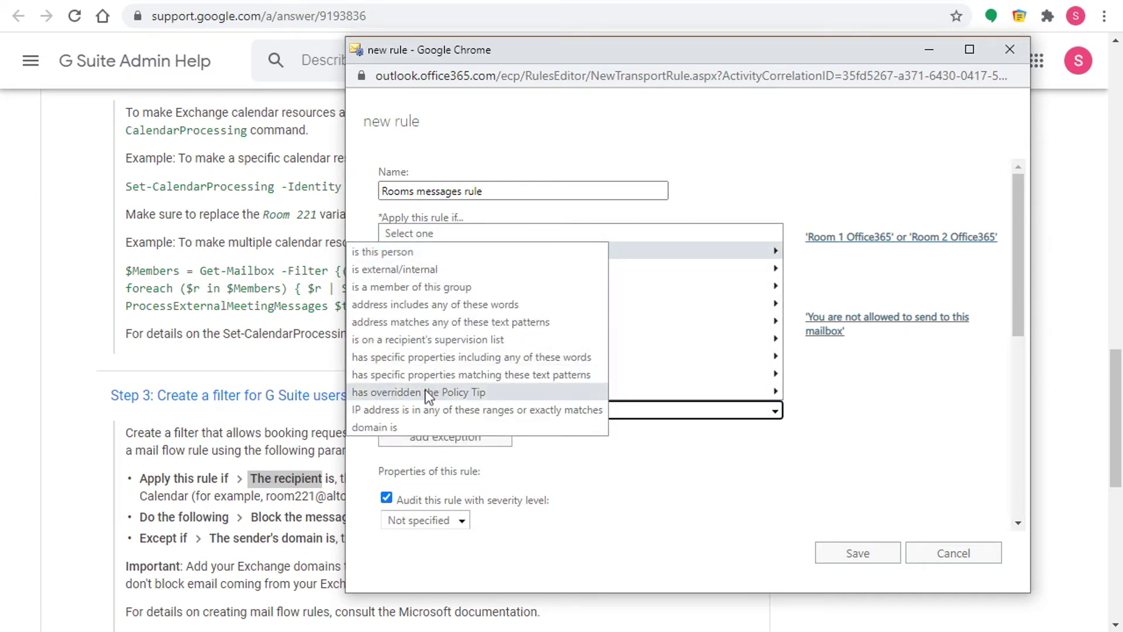
click(422, 430)
click(603, 295)
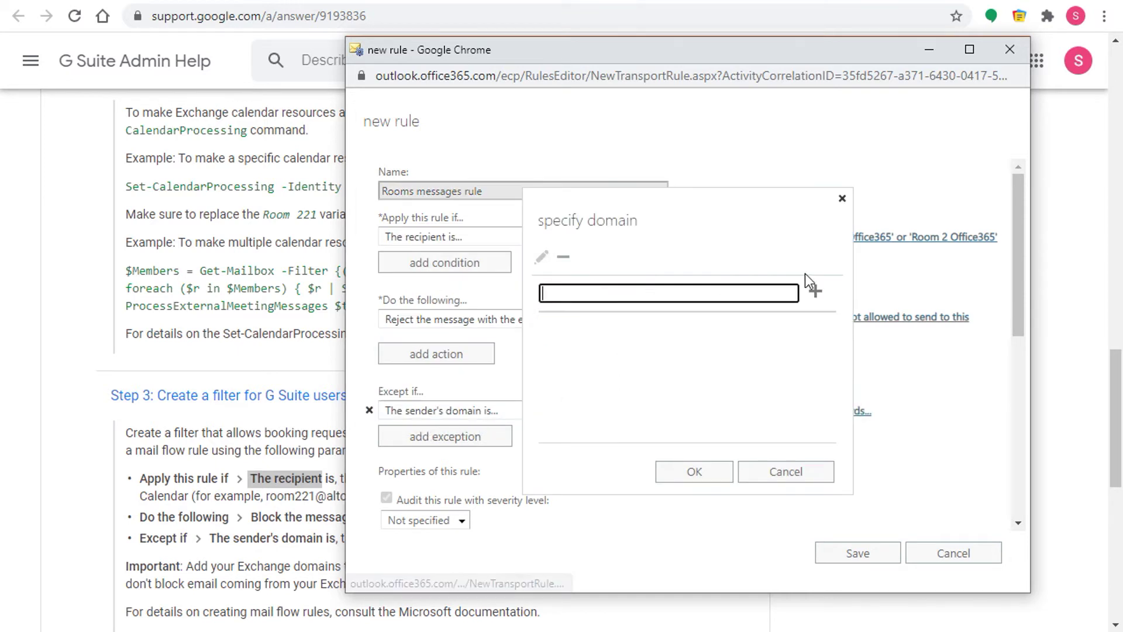
text(salehram.com)
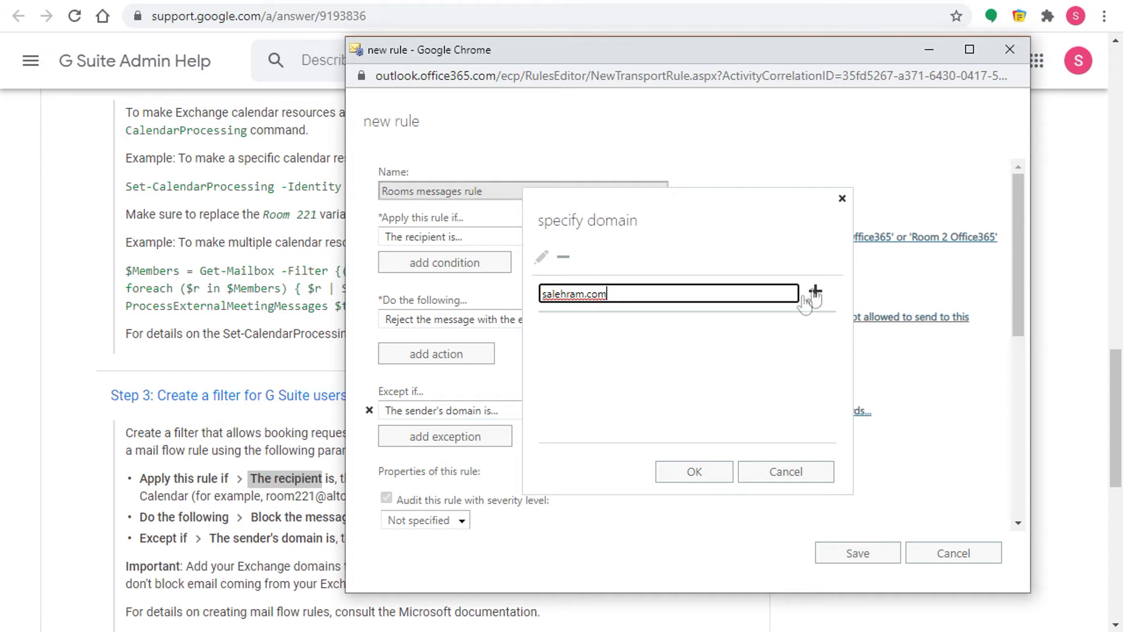
click(815, 290)
click(694, 471)
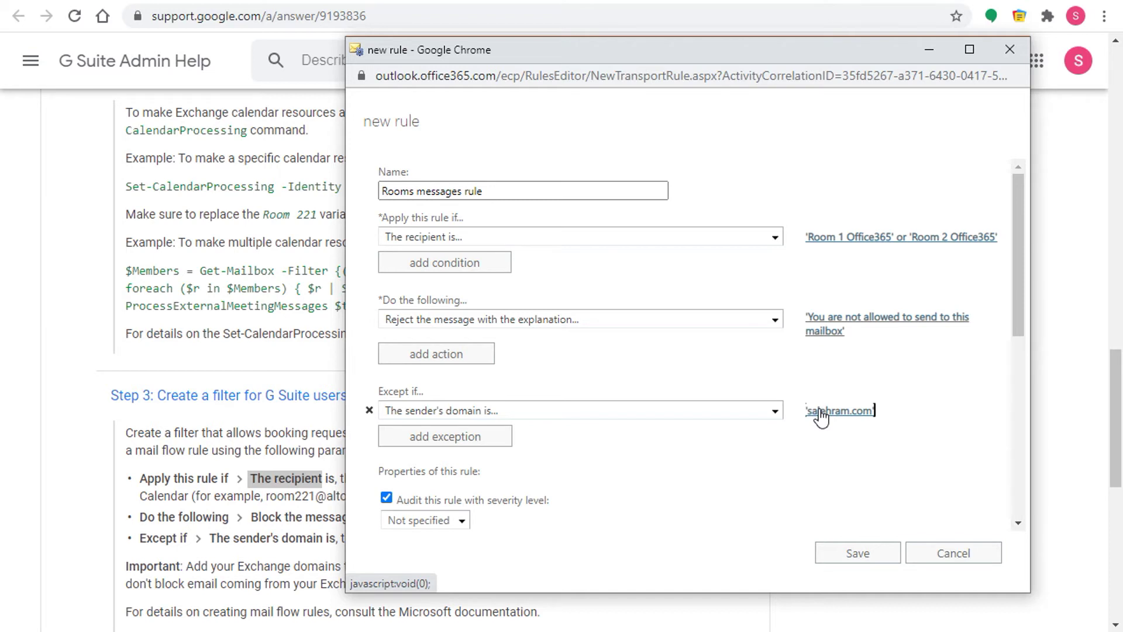
Save the new mail flow rule.
scroll(720, 409, down, 3)
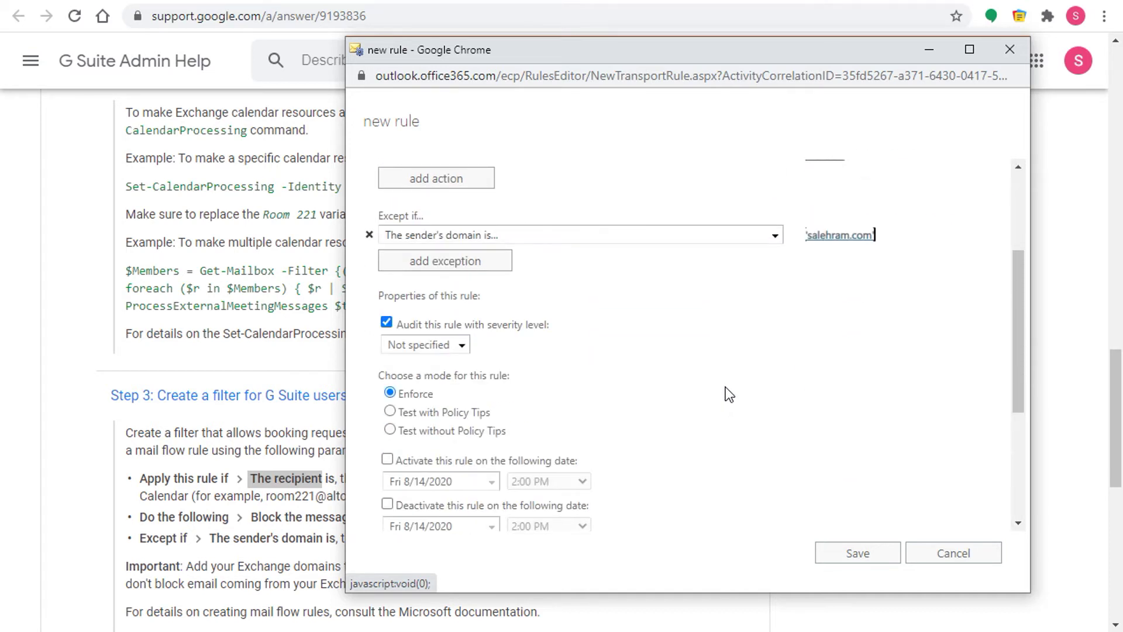
scroll(727, 388, down, 4)
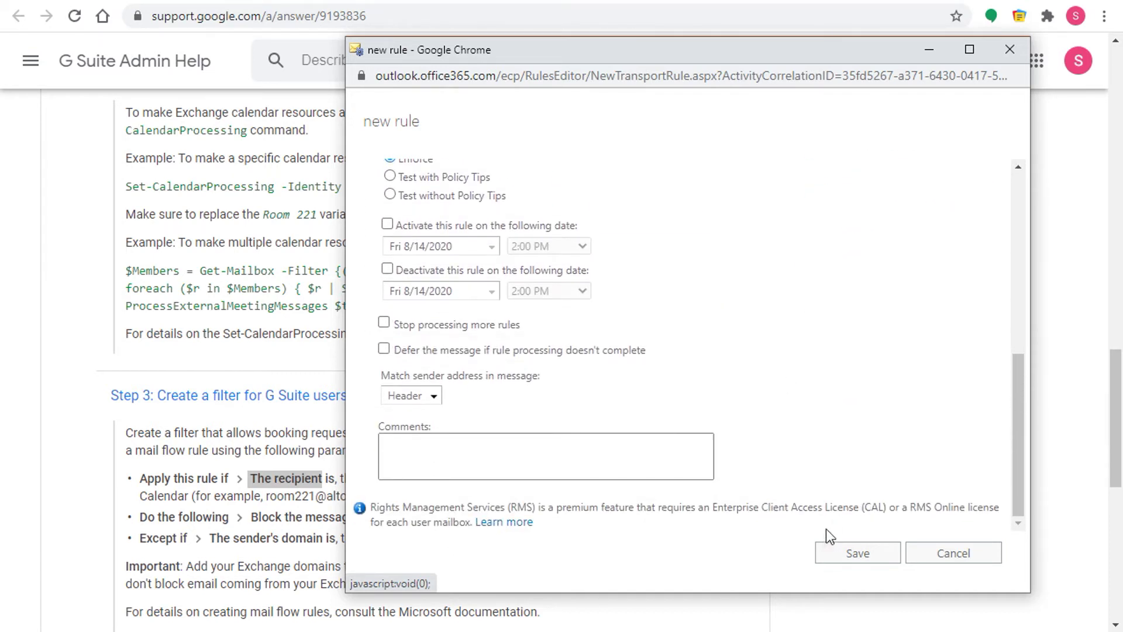
click(837, 554)
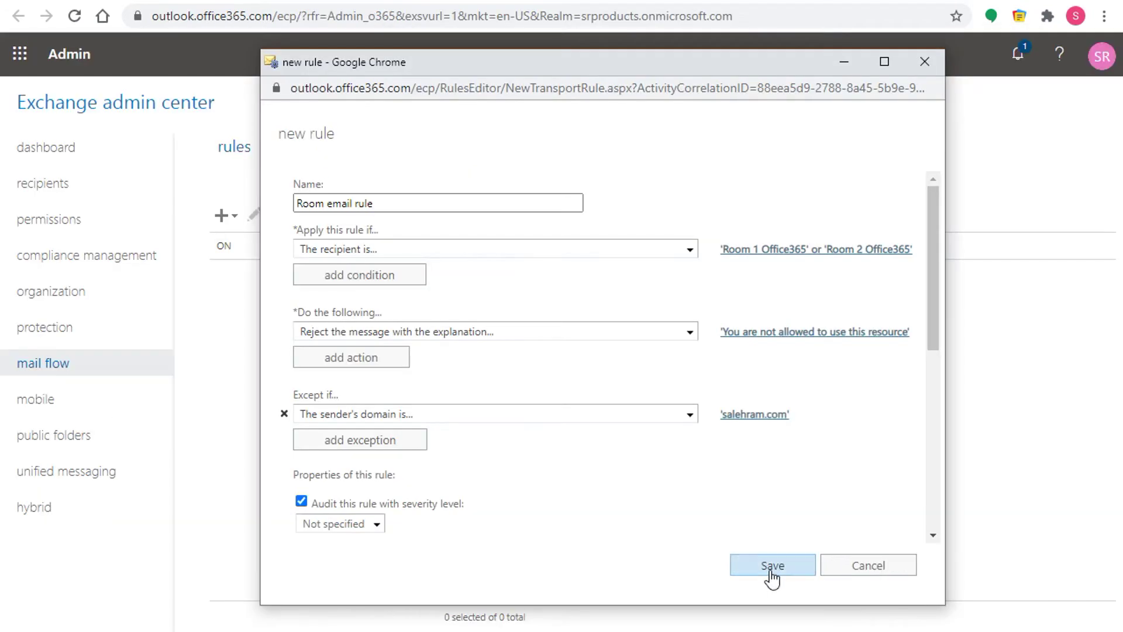
Save the Room email rule and go back to the help article.
click(768, 566)
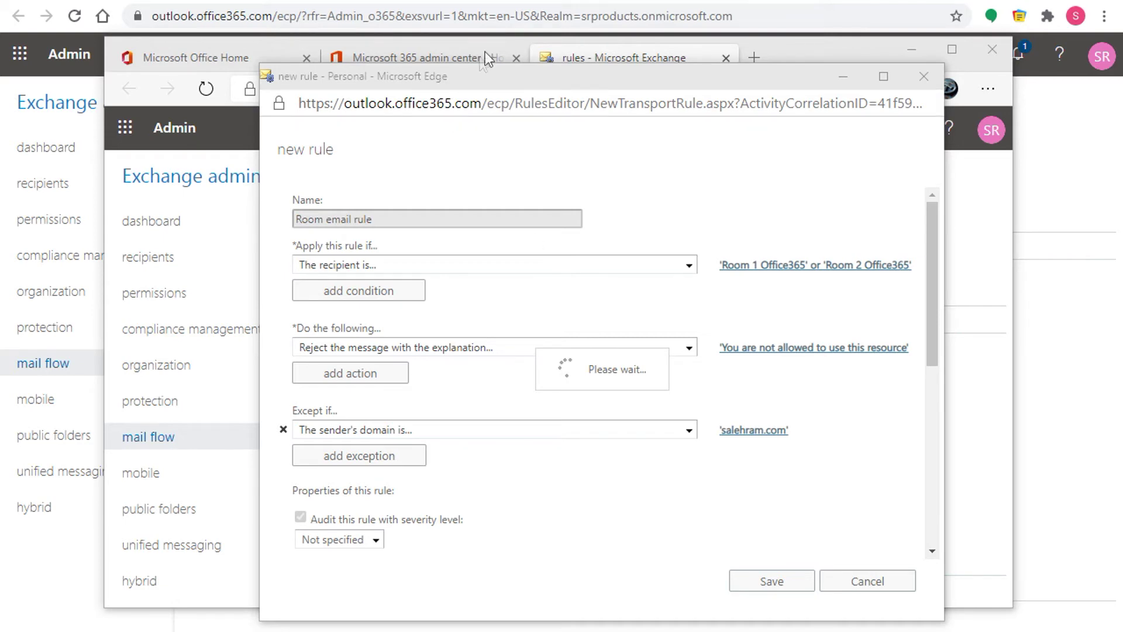
click(507, 5)
Expand Step 4 and review its -RoomList and New-DistributionGroup commands.
scroll(460, 297, down, 4)
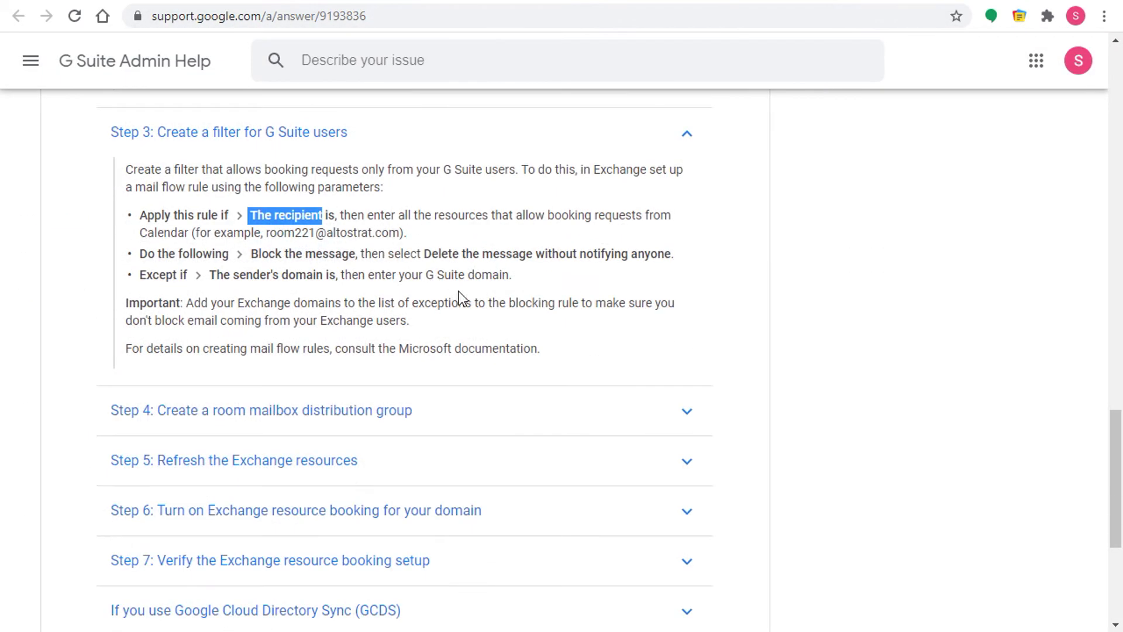
click(437, 430)
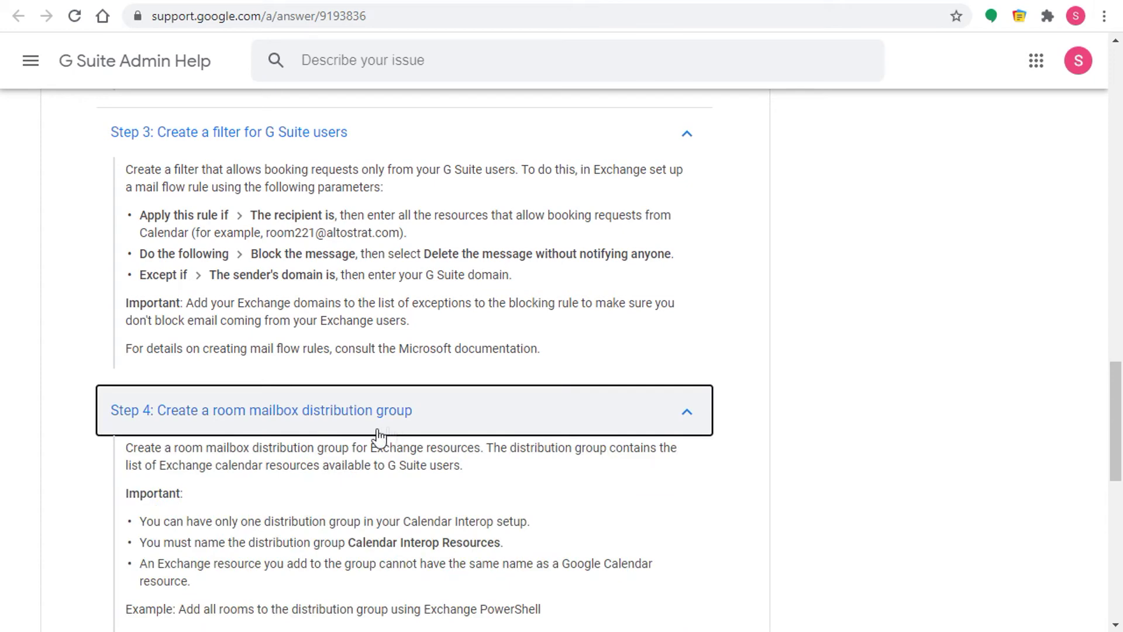
scroll(293, 448, down, 3)
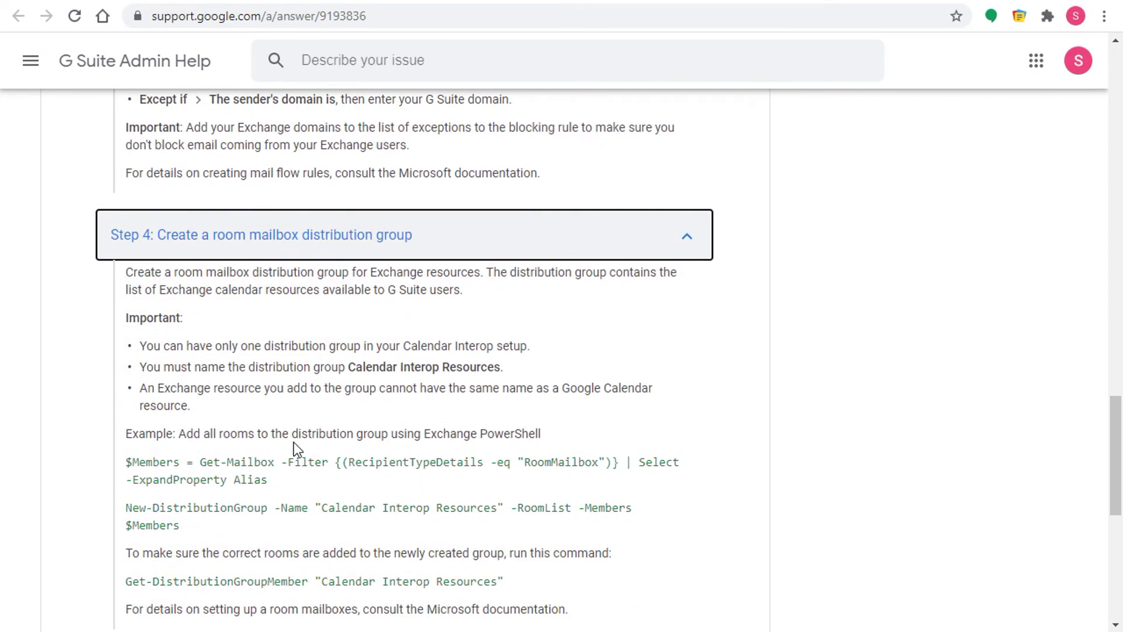
scroll(330, 419, down, 2)
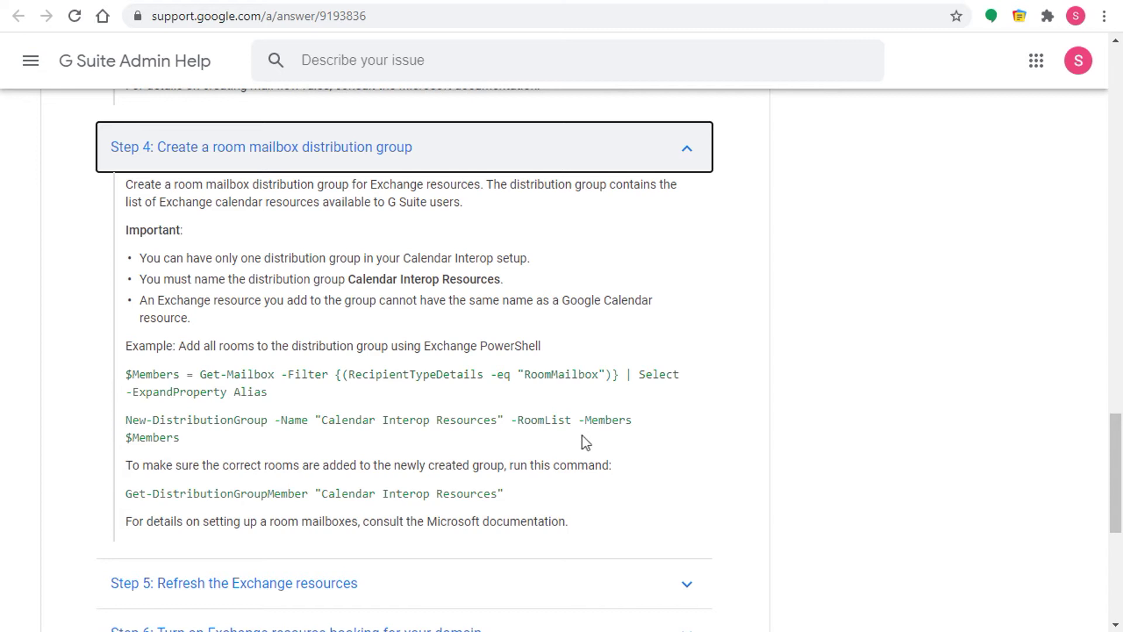
drag(567, 427, 515, 411)
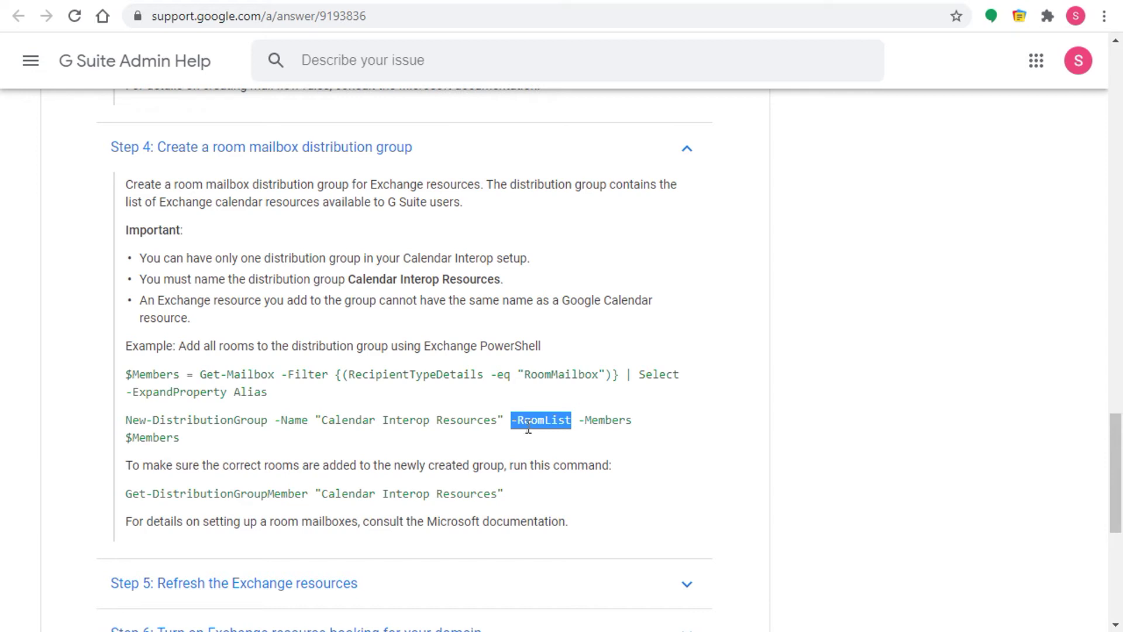
drag(126, 420, 191, 443)
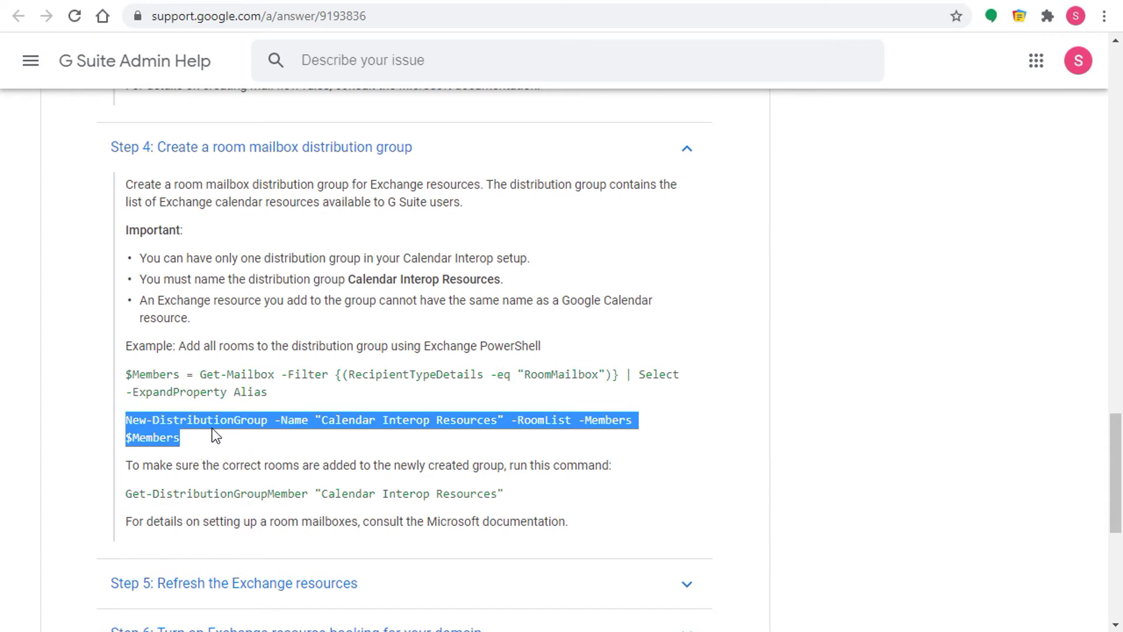
click(199, 441)
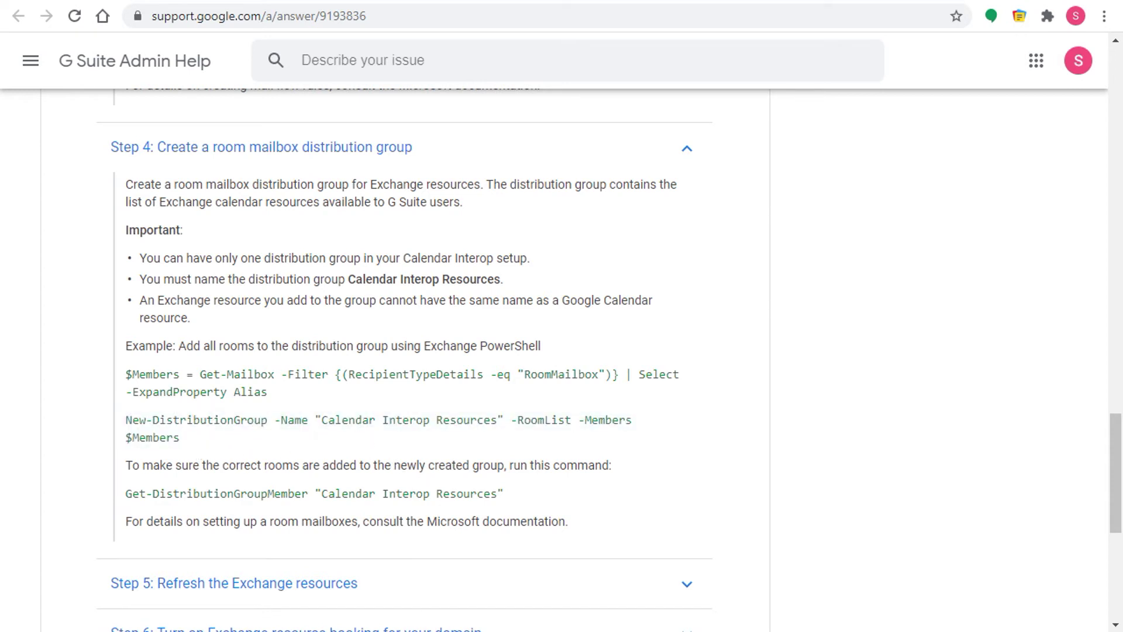
Check that the Room email rule is saved in Exchange admin center.
key(alt+Tab)
ctrl+click(419, 351)
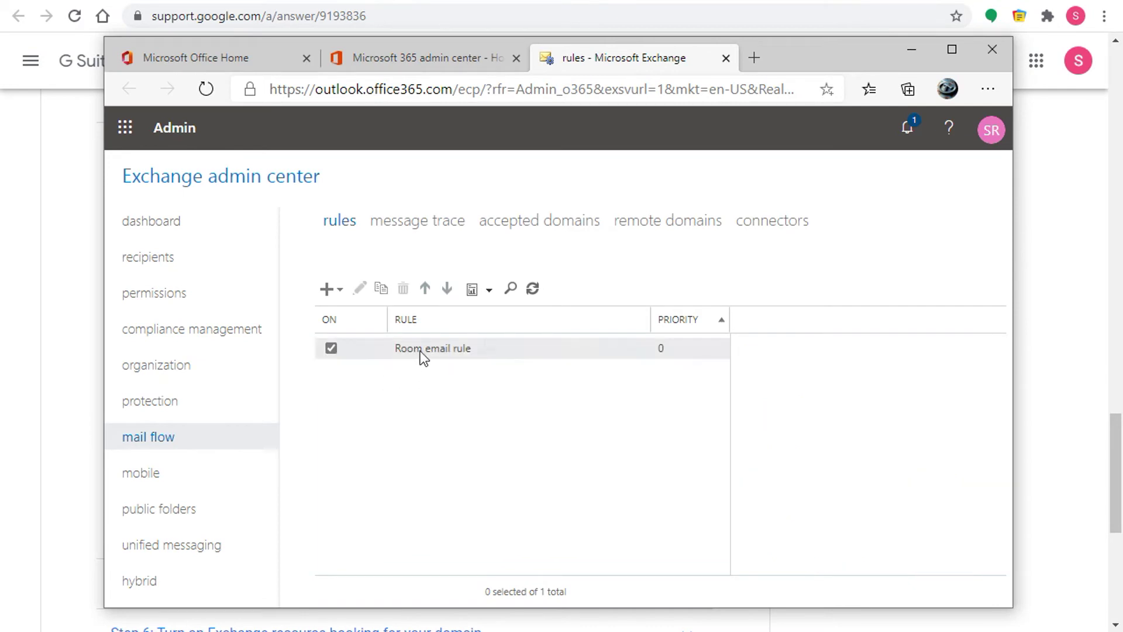
click(915, 50)
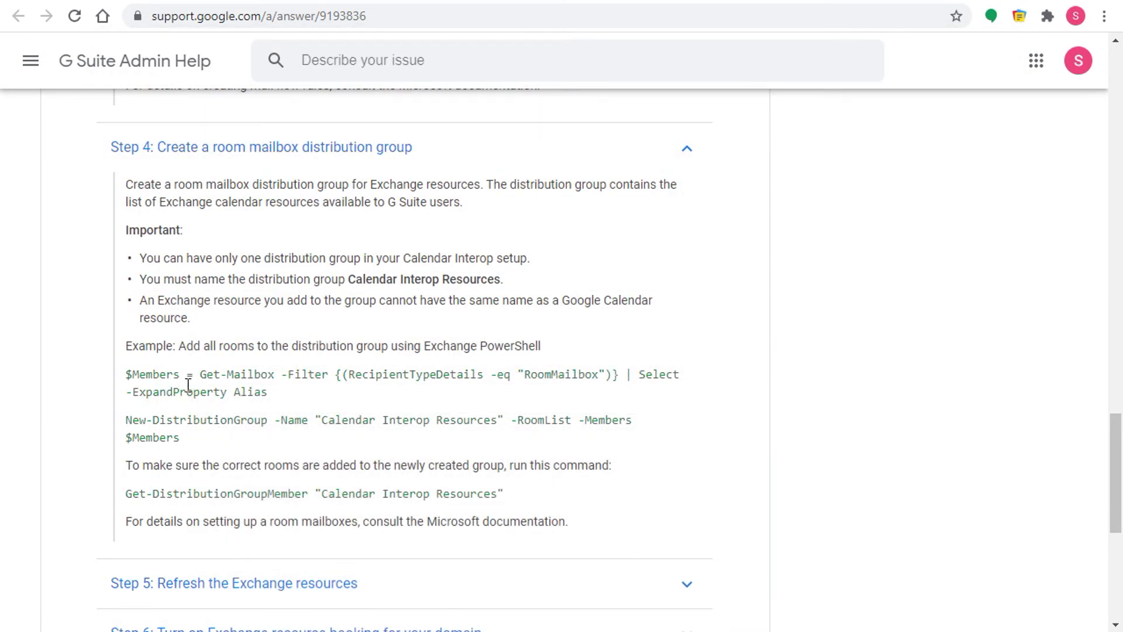
Select both Step 4 PowerShell commands, from $Members through New-DistributionGroup.
drag(267, 392, 138, 368)
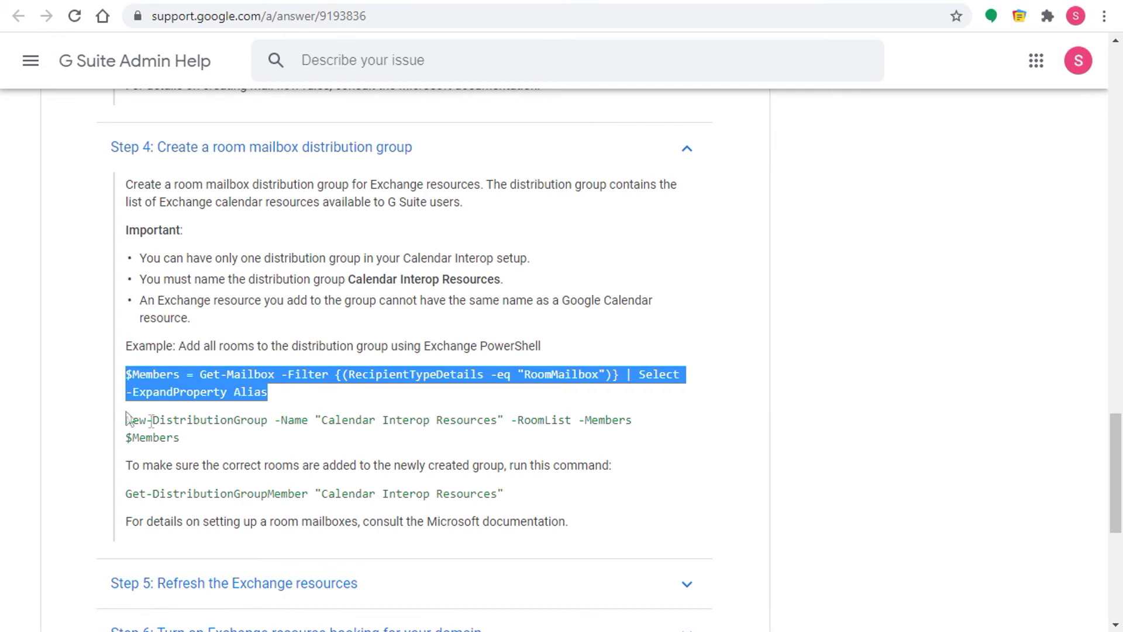
drag(126, 421, 186, 438)
click(186, 437)
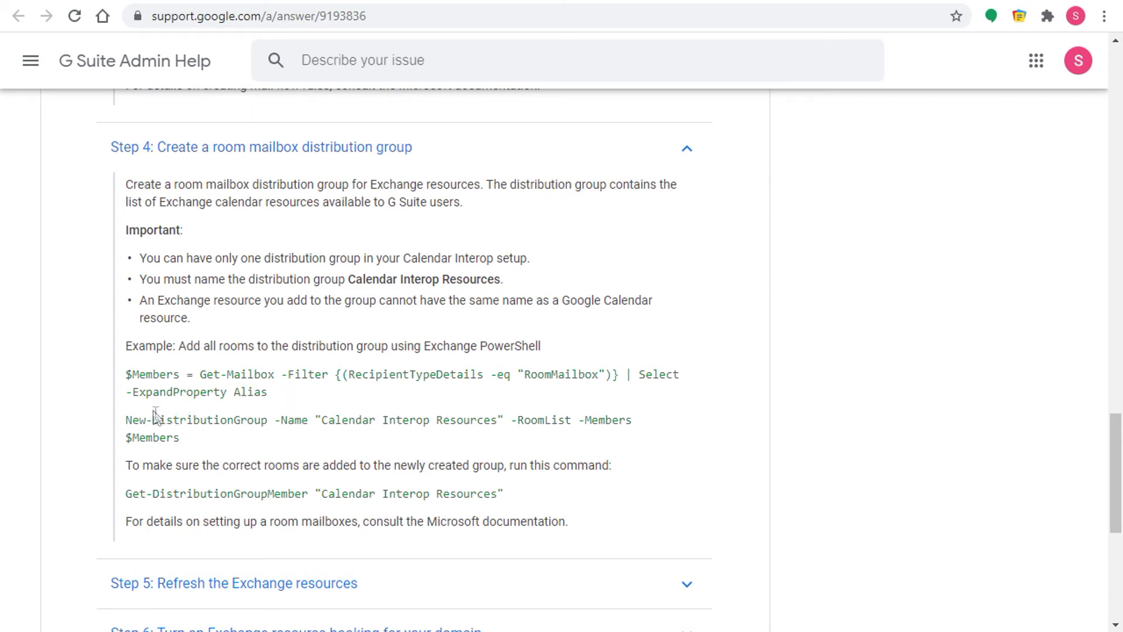
drag(122, 375, 193, 435)
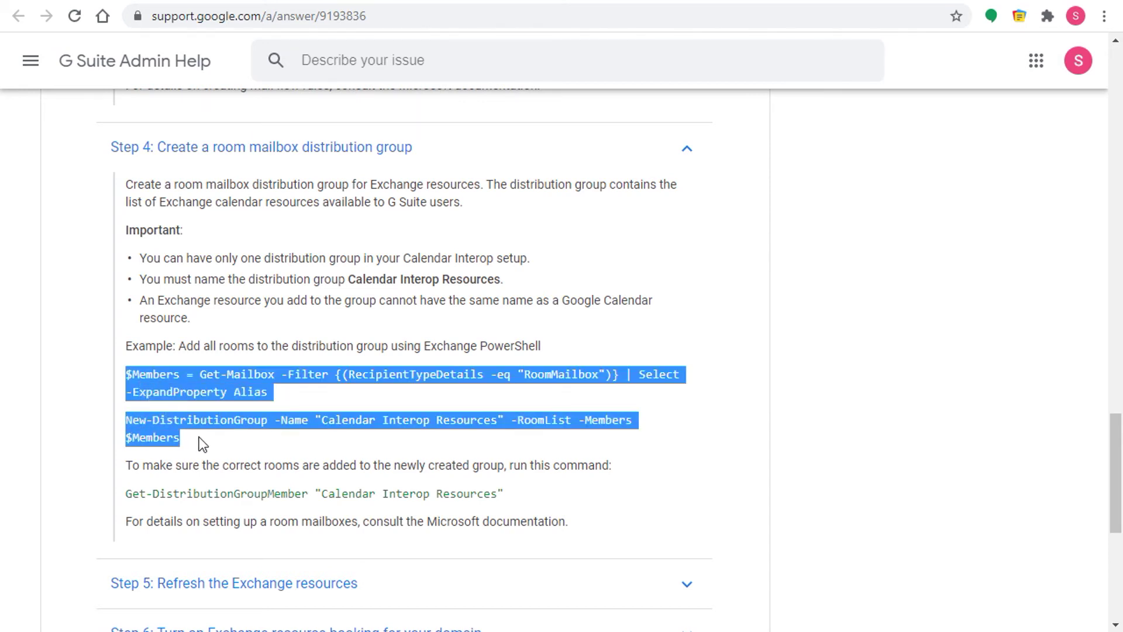
click(149, 374)
Copy both Step 4 commands into PowerShell and run them to create the room list group.
drag(126, 373, 204, 438)
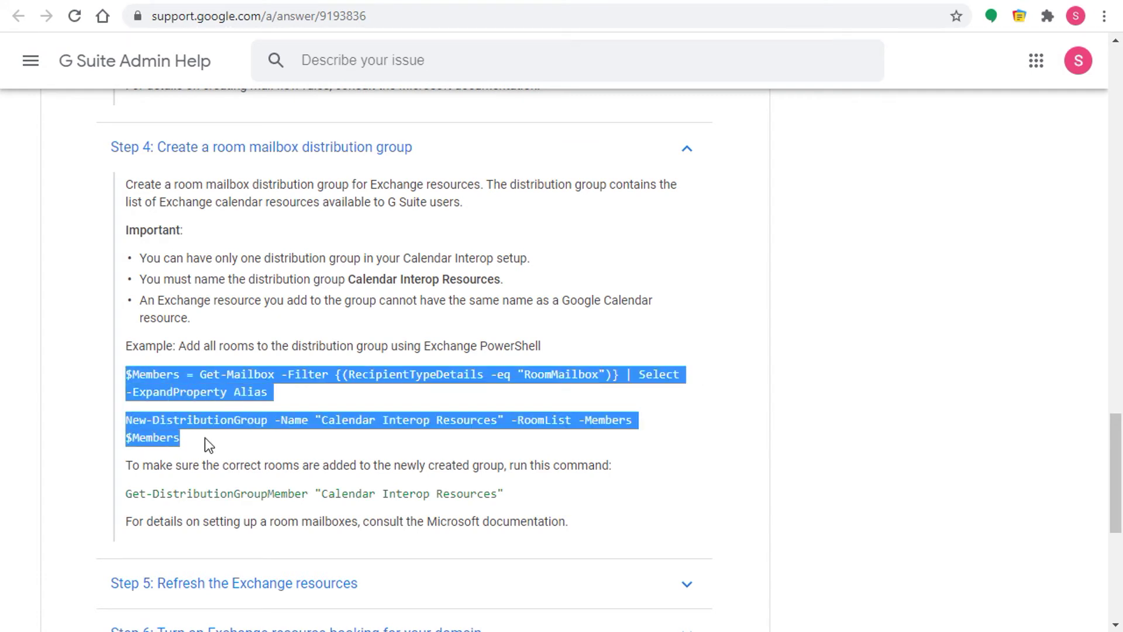
right_click(194, 403)
click(225, 416)
key(alt+Tab)
right_click(465, 450)
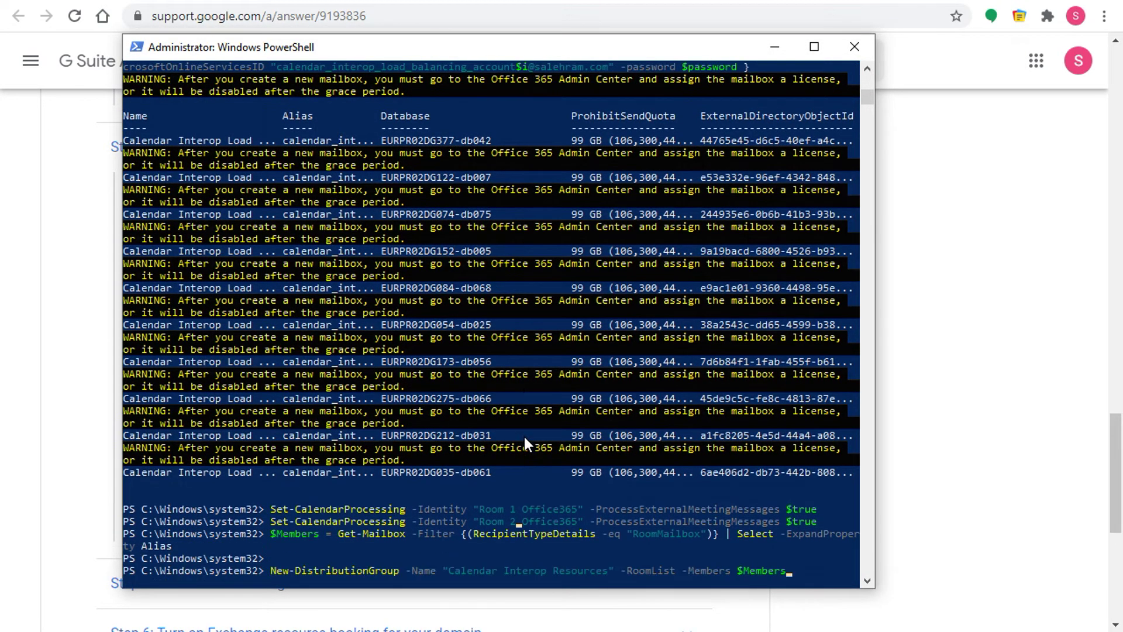
key(Return)
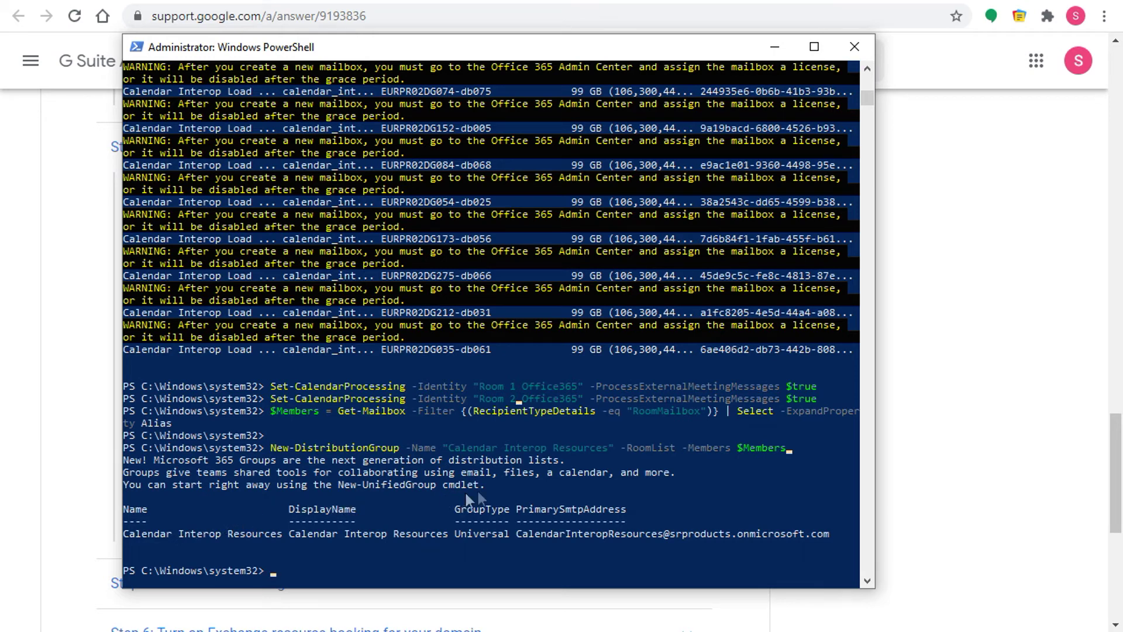
Run Get-DistributionGroup "Calendar Interop Resources" to confirm the group exists.
drag(443, 447, 604, 452)
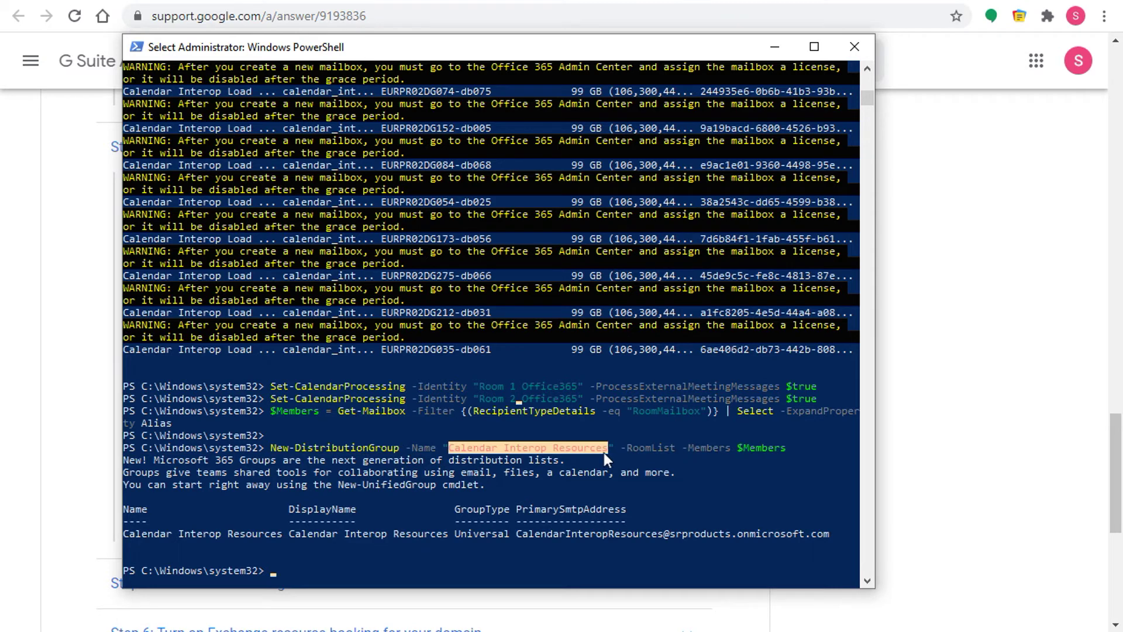
right_click(604, 453)
text(get-)
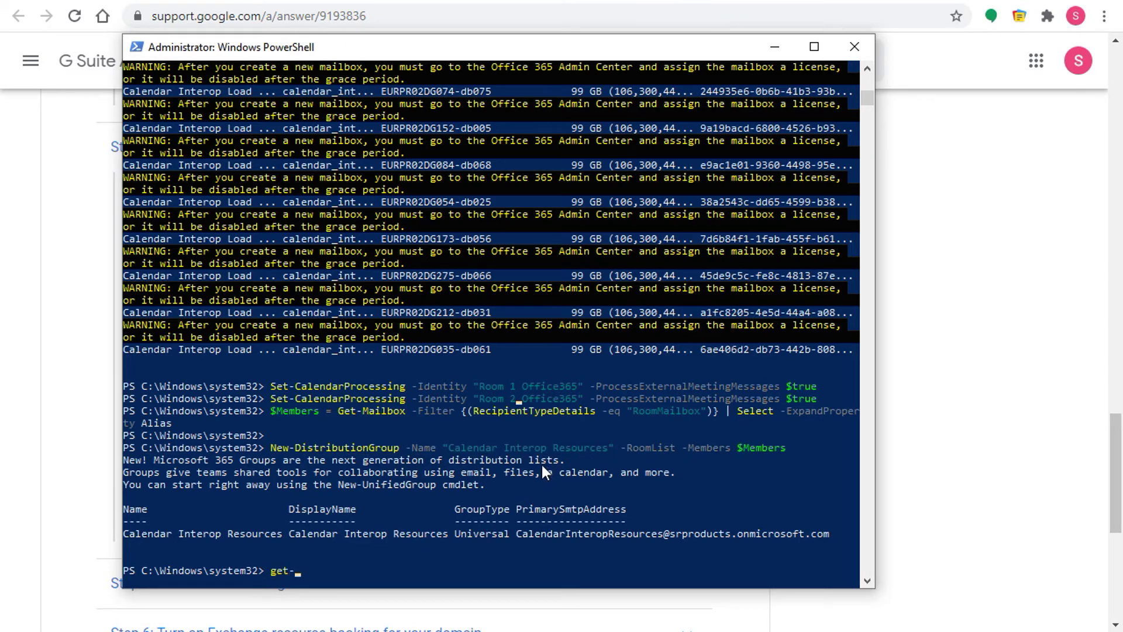
text(dis)
key(Tab)
text(")
right_click(542, 464)
text(")
key(Return)
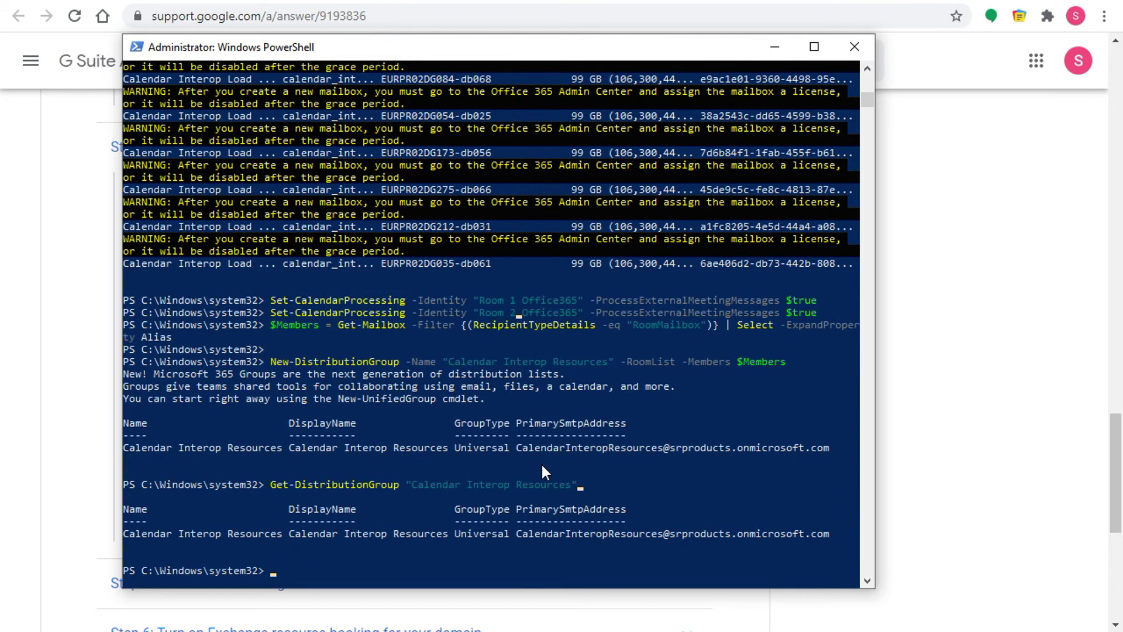
Run Get-DistributionGroupMember "Calendar Interop Resources" and verify both Office365 rooms are listed.
key(Up)
key(Left)
key(Left)
key(Left)
key(Left)
key(Left)
key(Left)
key(Left)
key(Left)
key(Left)
key(Left)
key(Left)
key(Left)
key(Left)
key(Left)
key(Left)
key(Left)
key(Left)
key(Left)
key(Left)
key(Left)
key(Left)
key(Left)
key(Left)
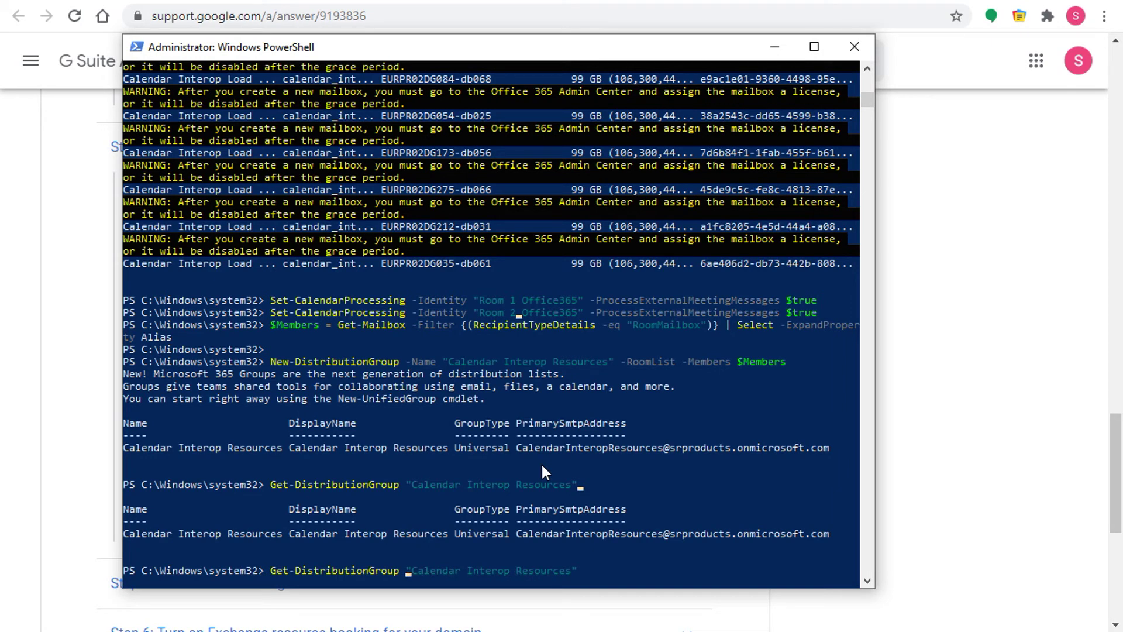
text(Member)
key(Return)
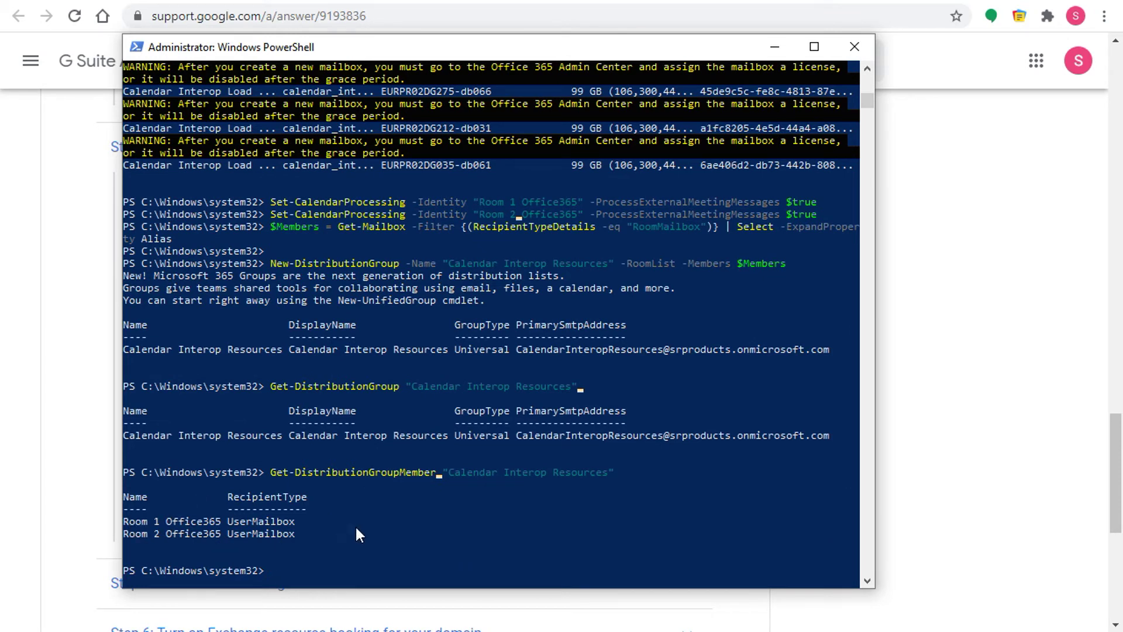
drag(234, 521, 297, 522)
click(283, 533)
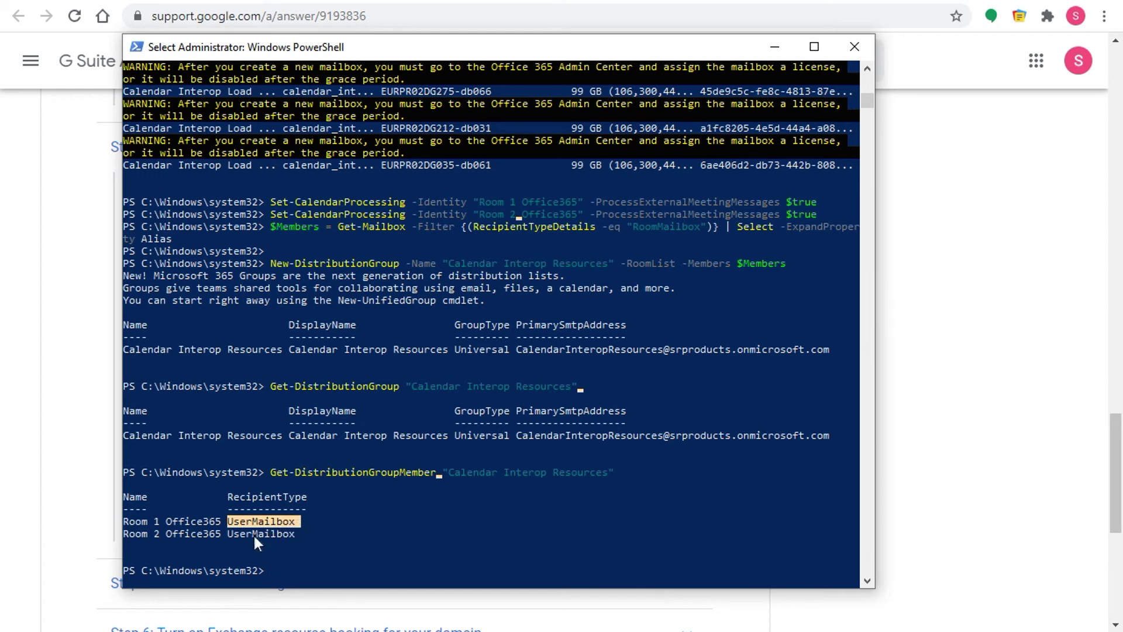
drag(228, 533, 304, 535)
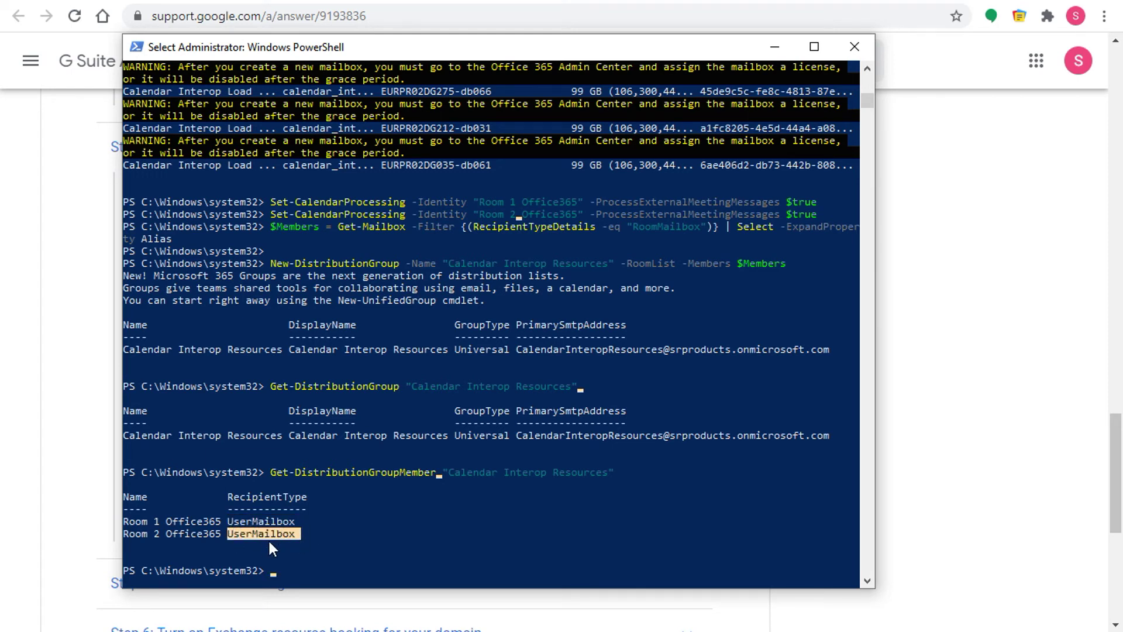
click(243, 530)
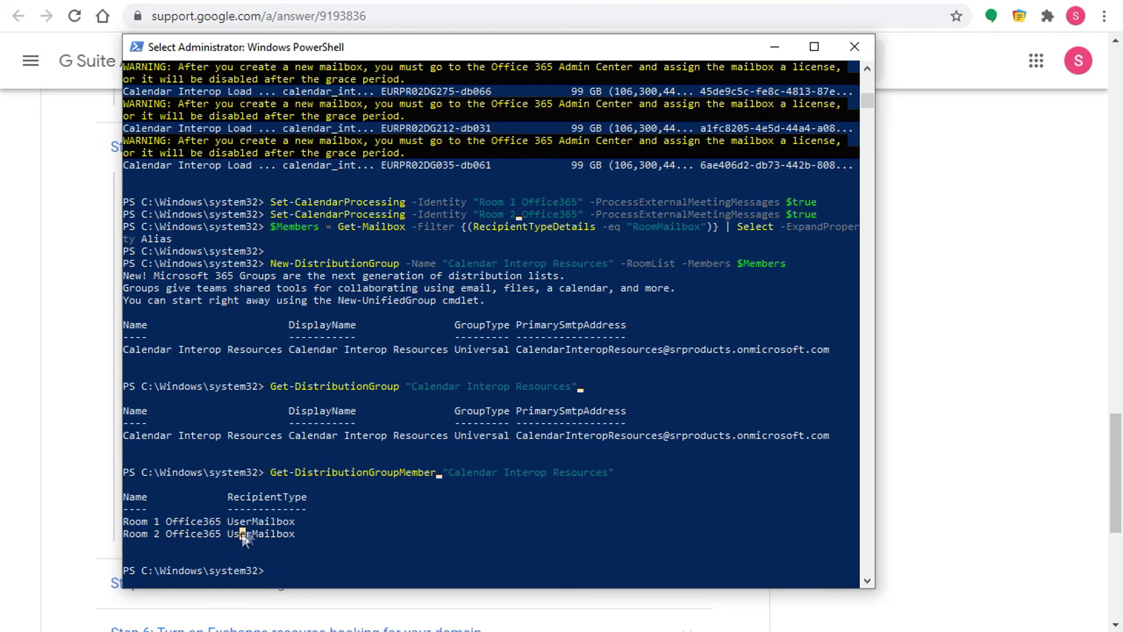
key(Escape)
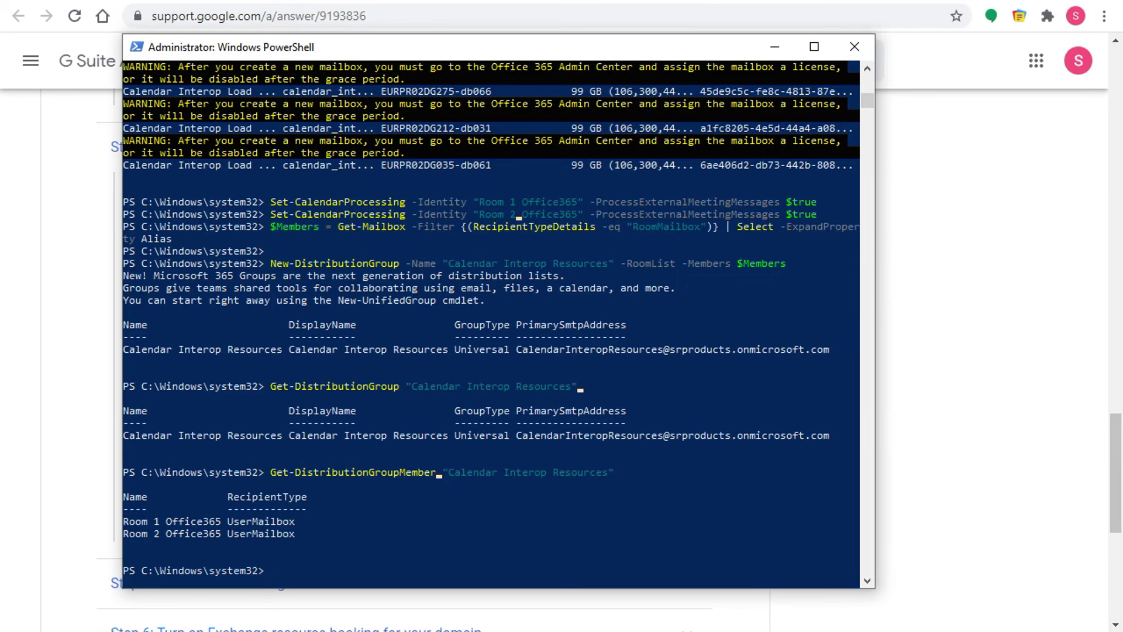
drag(608, 50, 659, 60)
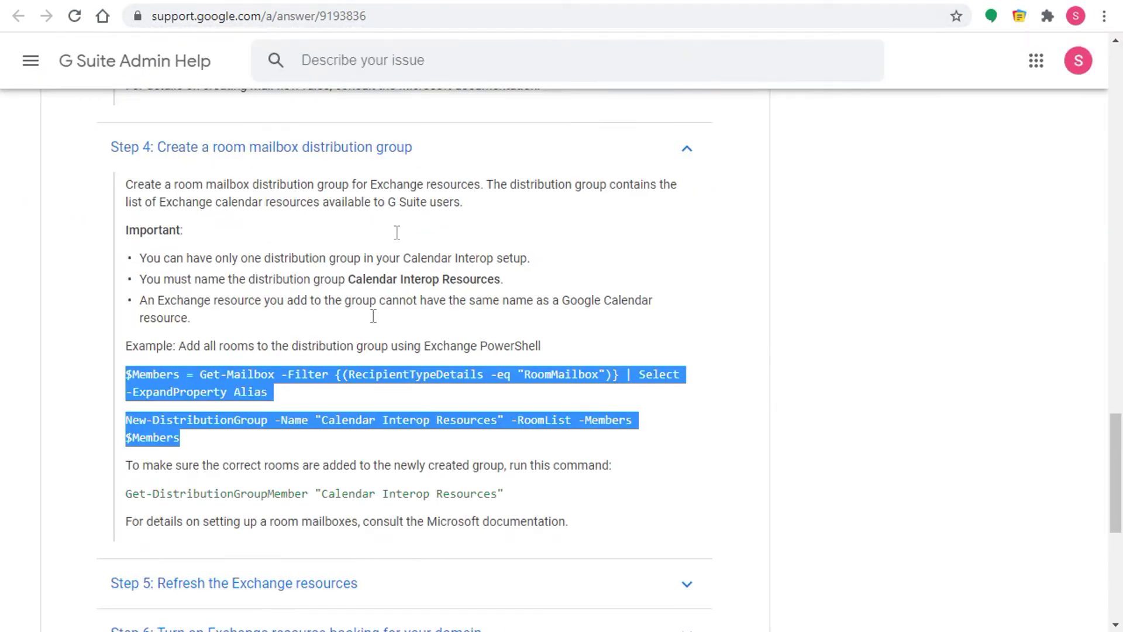
Expand Step 5 and read down to the Resource list tester section.
scroll(339, 348, down, 4)
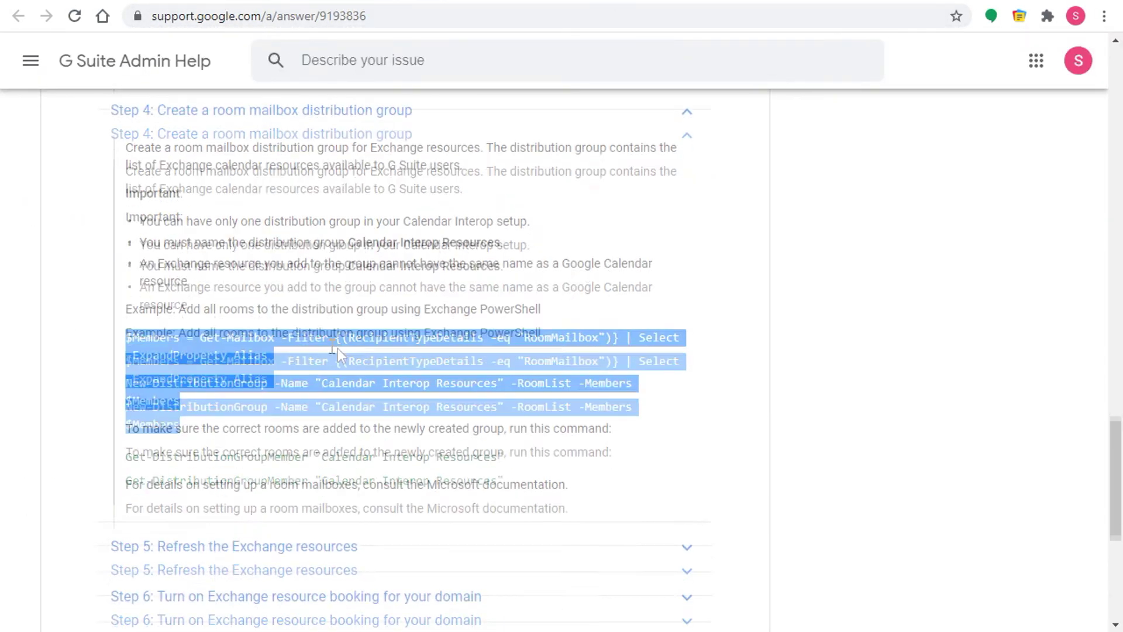
click(221, 342)
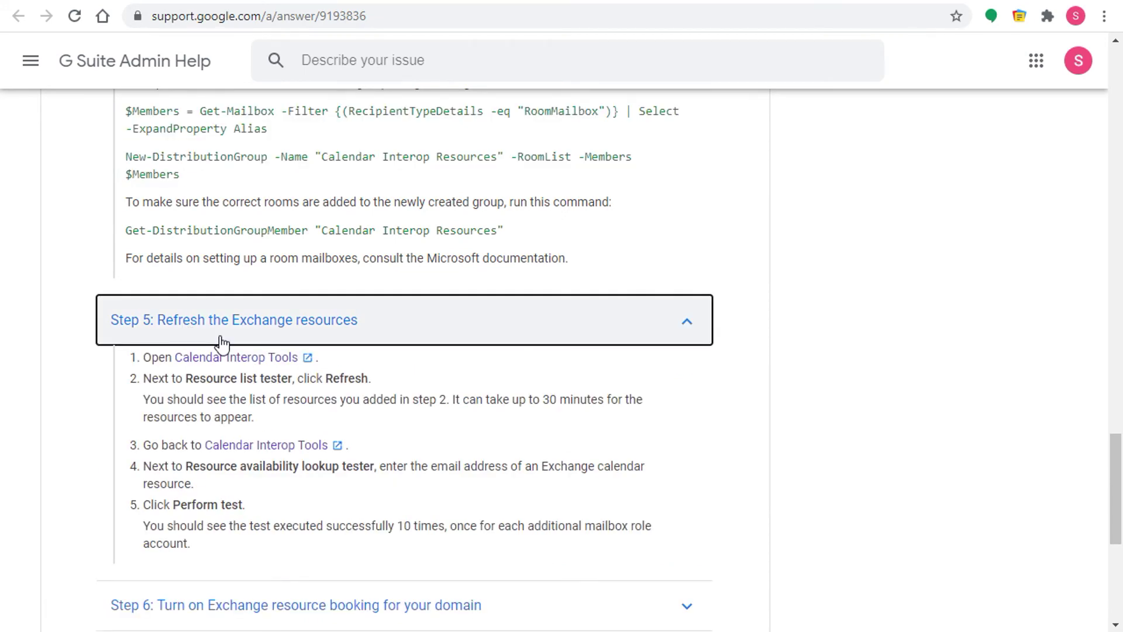
scroll(384, 266, up, 15)
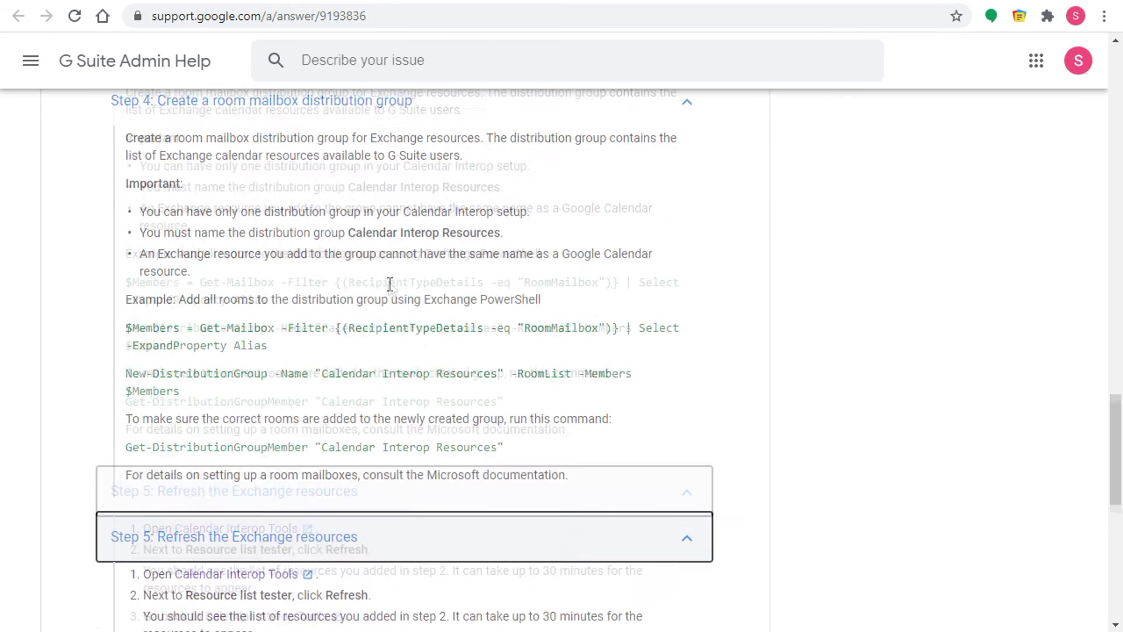
scroll(275, 293, down, 15)
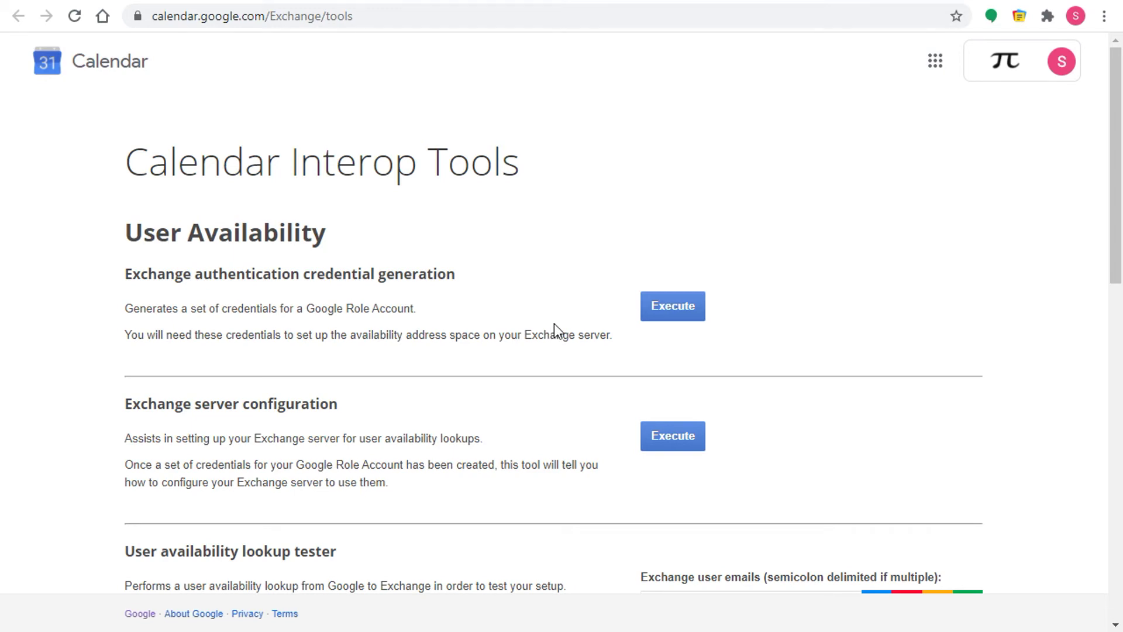
scroll(556, 322, down, 3)
scroll(556, 320, up, 3)
scroll(555, 325, down, 3)
scroll(593, 400, down, 2)
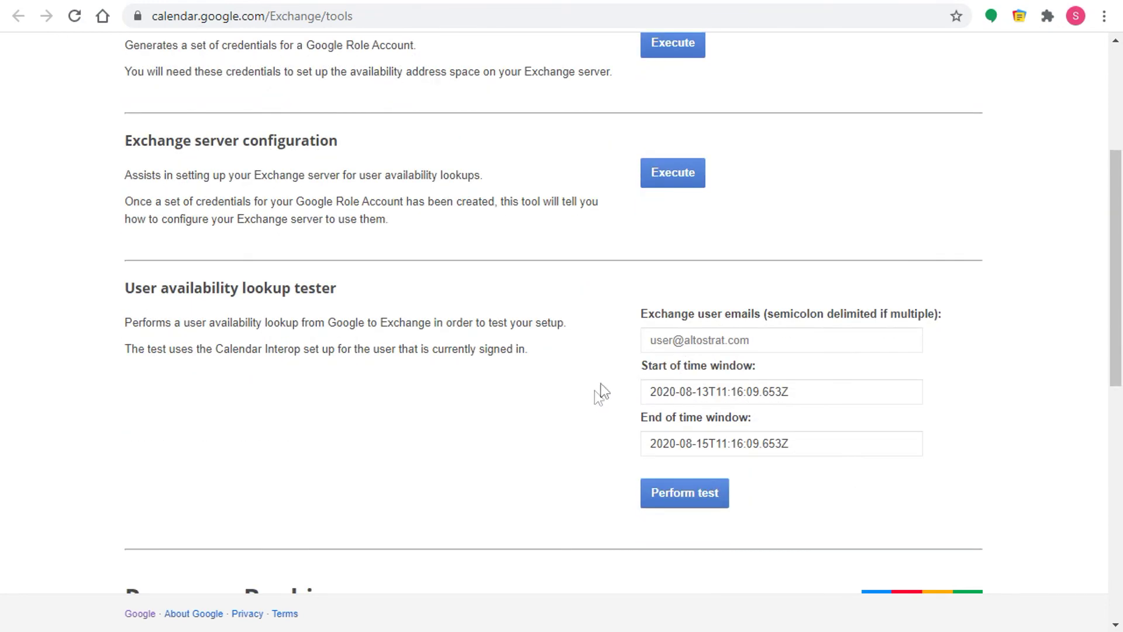
scroll(604, 377, down, 6)
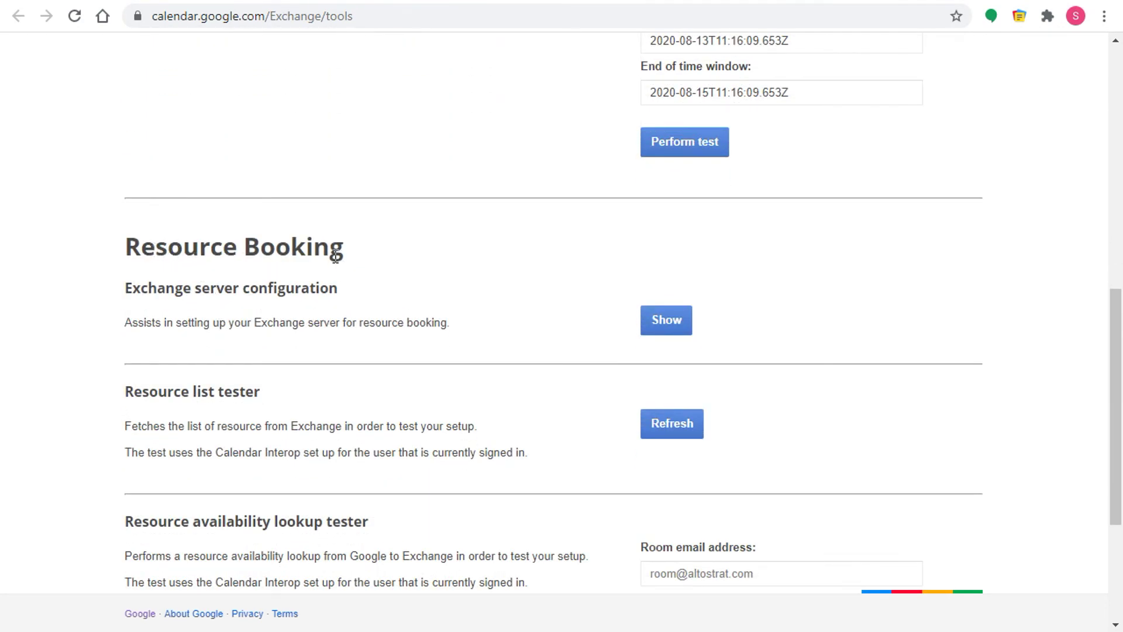
scroll(335, 258, down, 3)
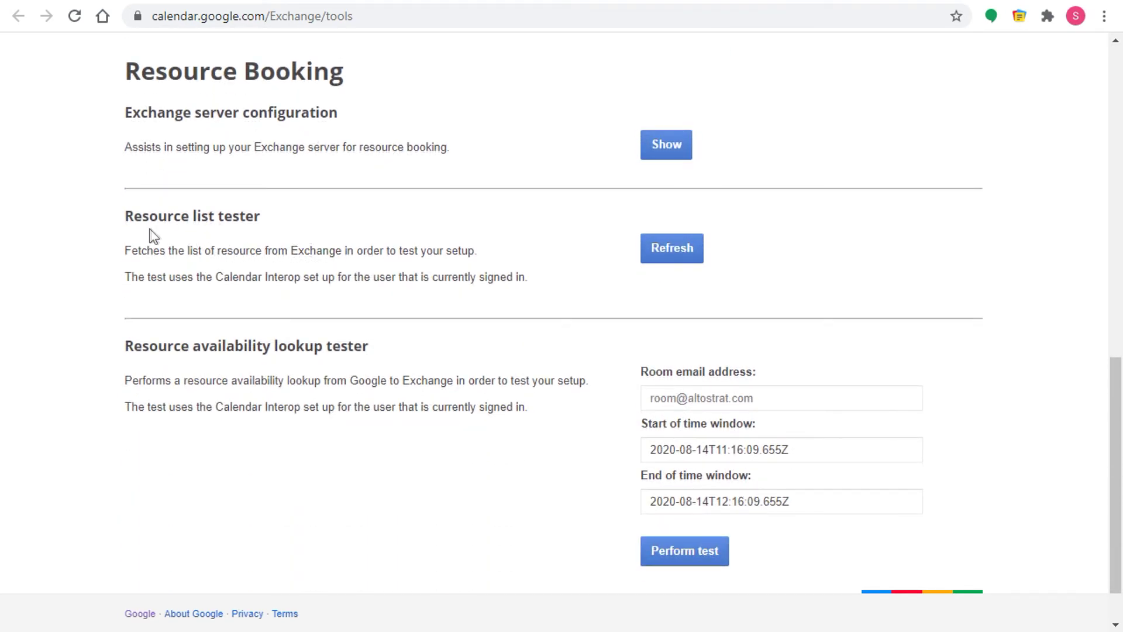
drag(124, 214, 264, 219)
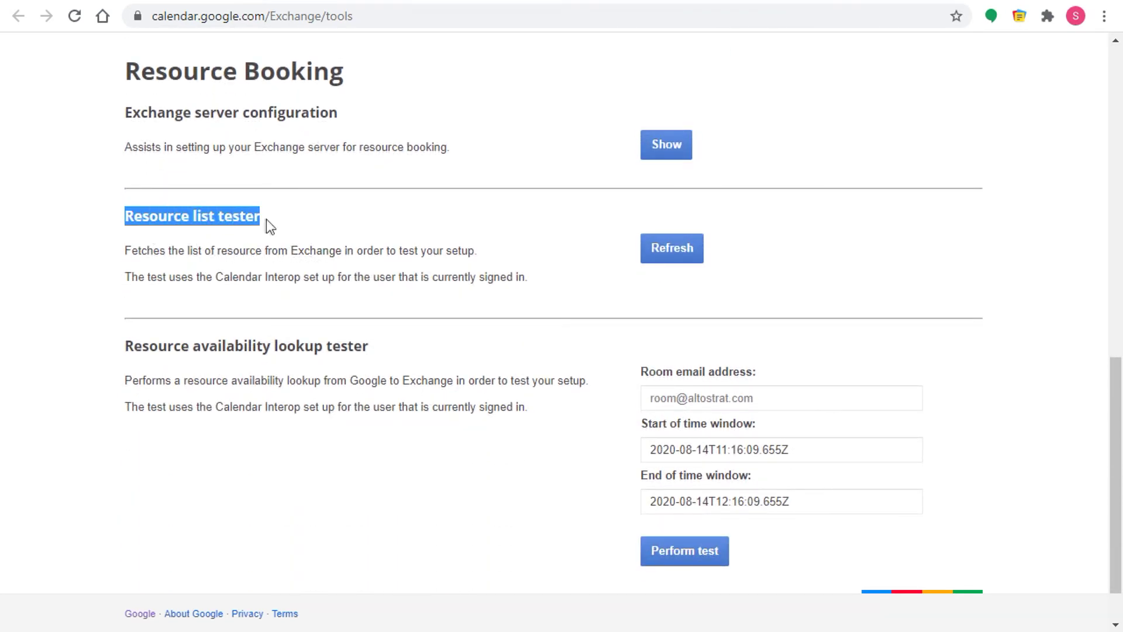
click(193, 213)
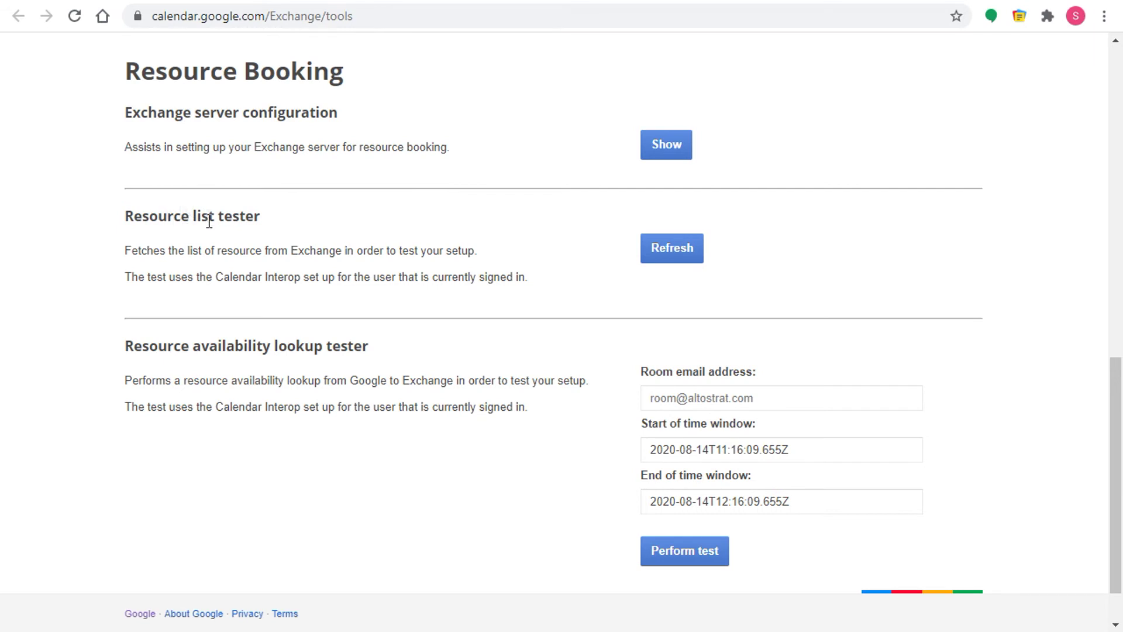
Refresh the resource list from Exchange and verify Room 1 and Room 2 Office365 appear.
click(665, 253)
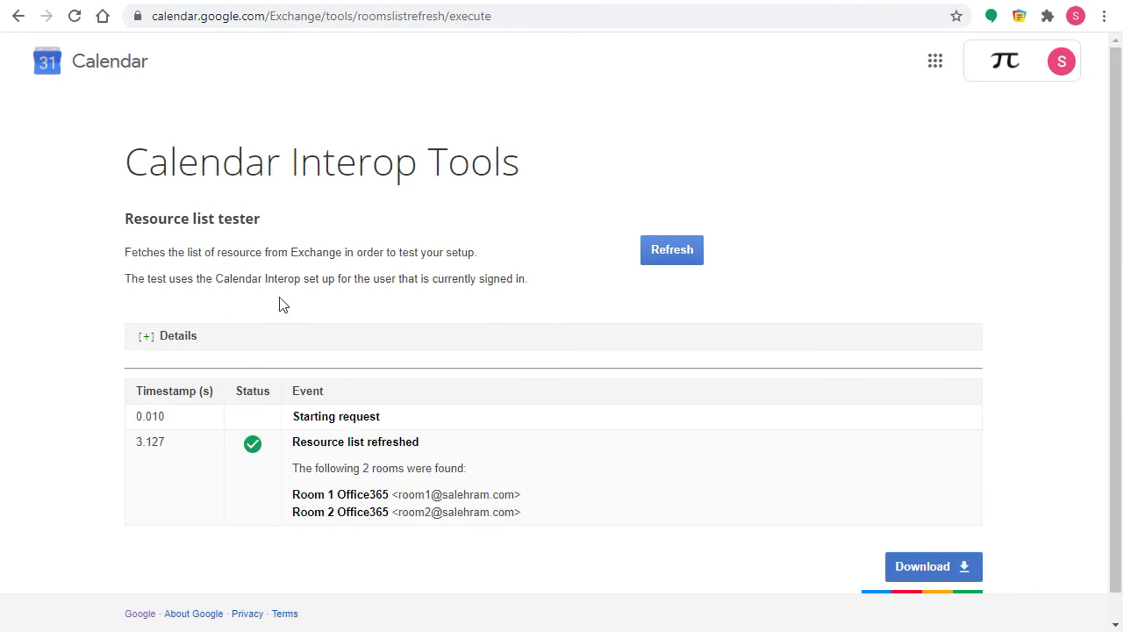
scroll(340, 410, down, 1)
drag(290, 465, 534, 488)
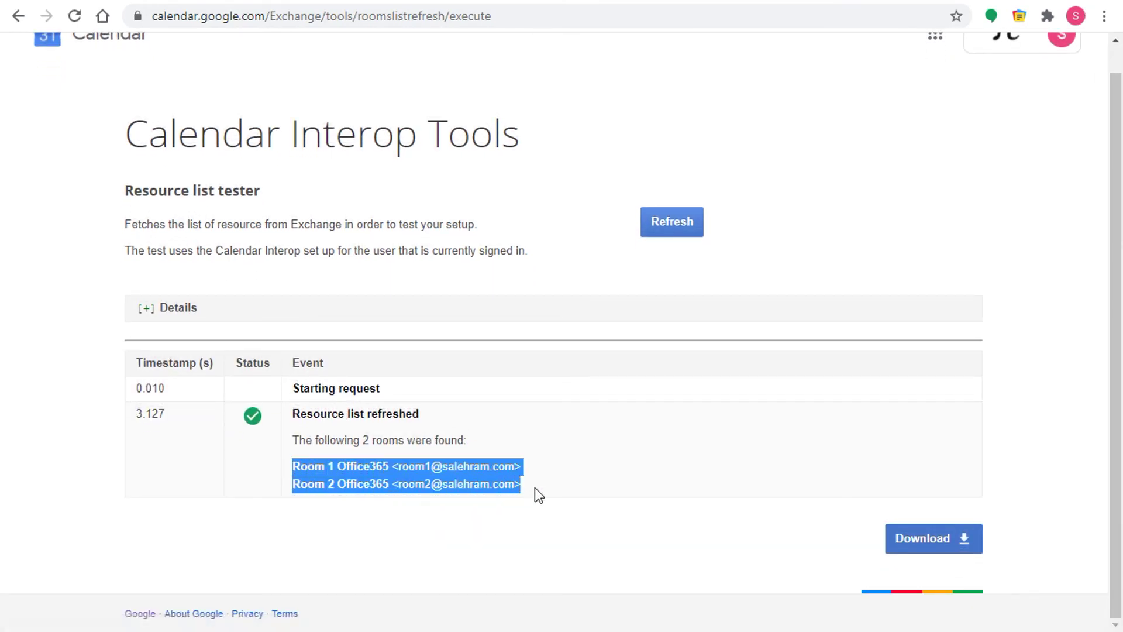
click(534, 487)
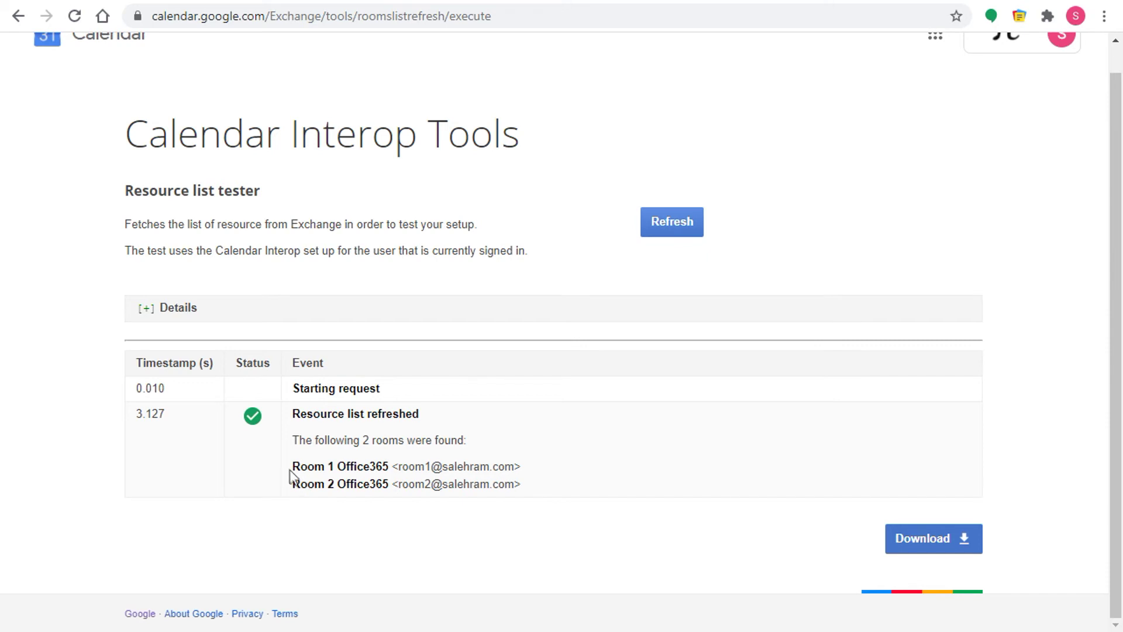
drag(294, 466, 339, 484)
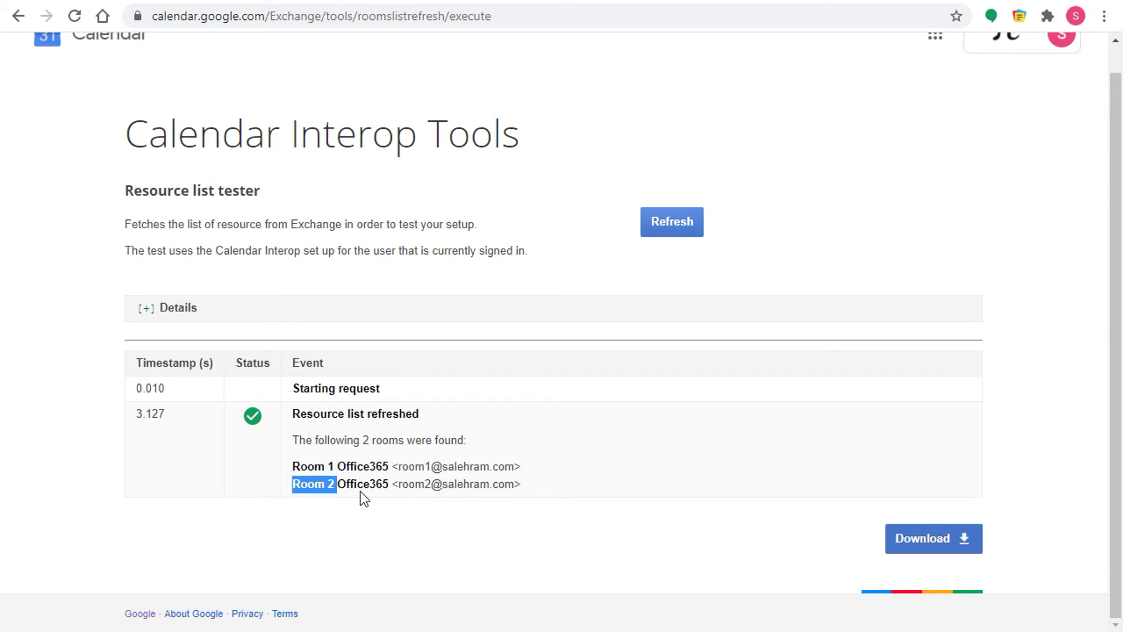
click(351, 494)
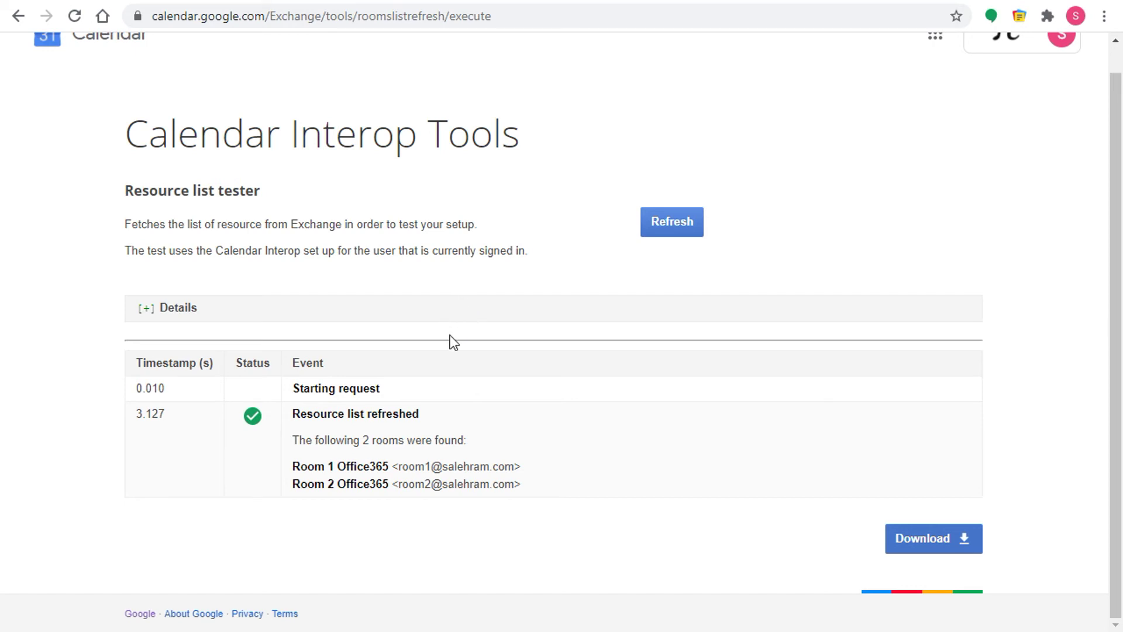
Reload the Calendar Interop Tools page, then return to the admin help article.
scroll(455, 334, up, 1)
key(F5)
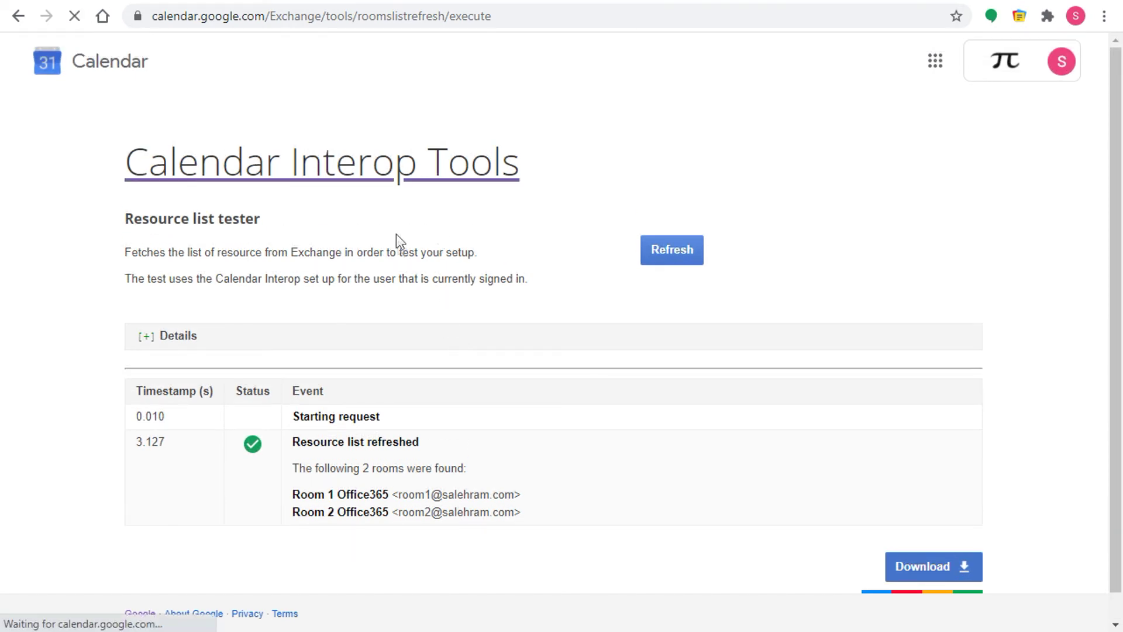
scroll(413, 231, down, 2)
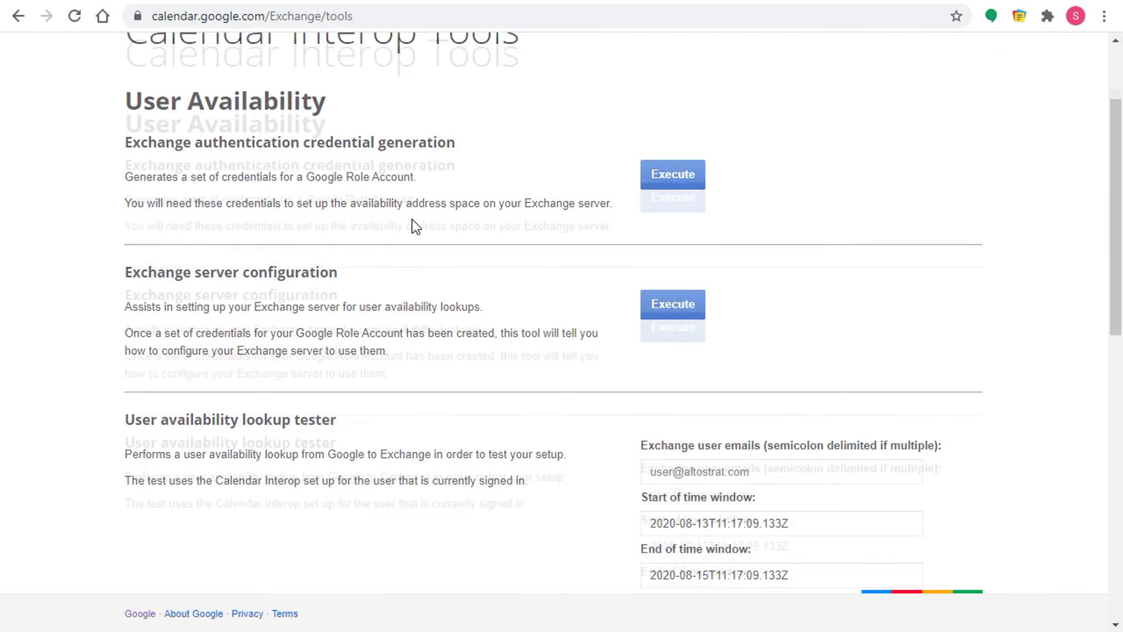
scroll(409, 223, down, 7)
scroll(351, 333, down, 3)
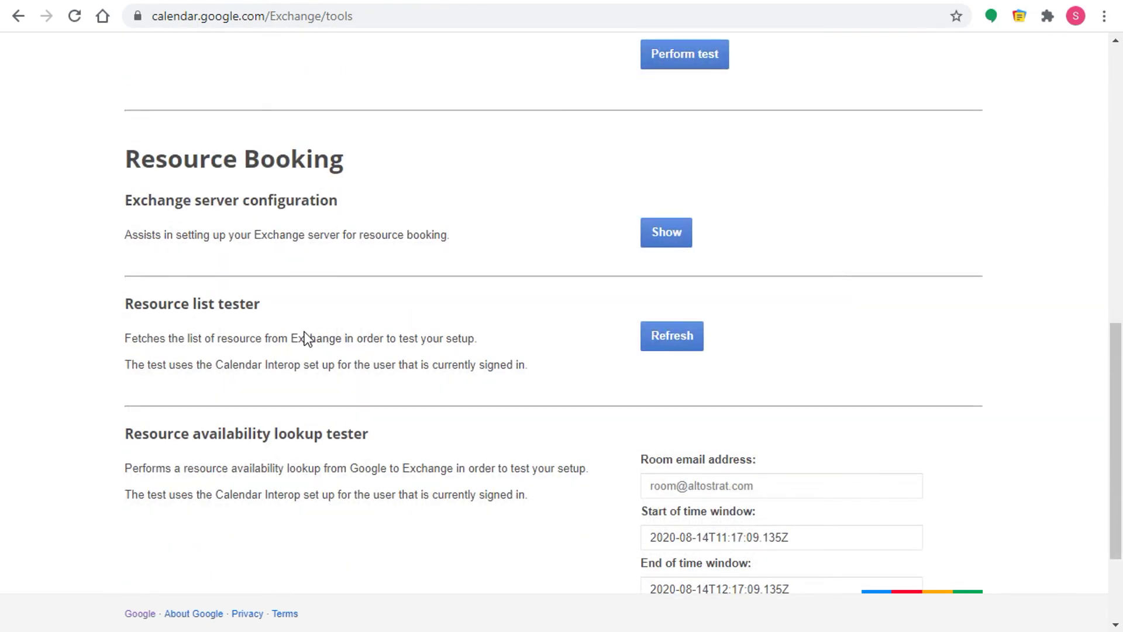
scroll(394, 111, down, 1)
key(ctrl+Tab)
scroll(304, 316, down, 1)
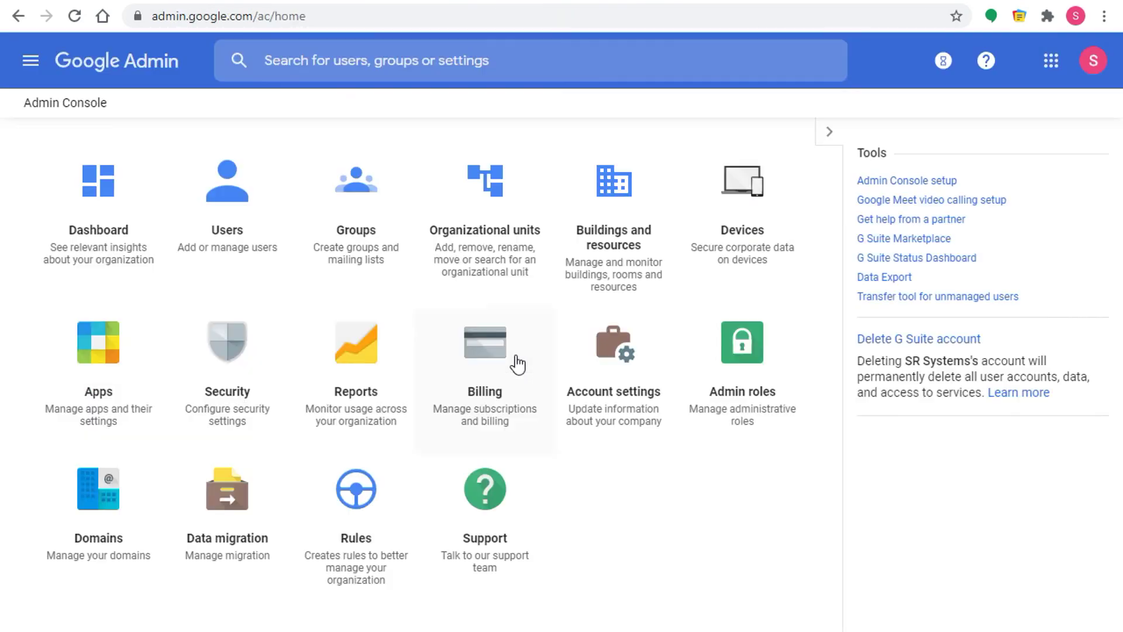
Open Calendar Interop management under Apps > G Suite > Calendar in Google Admin.
click(120, 393)
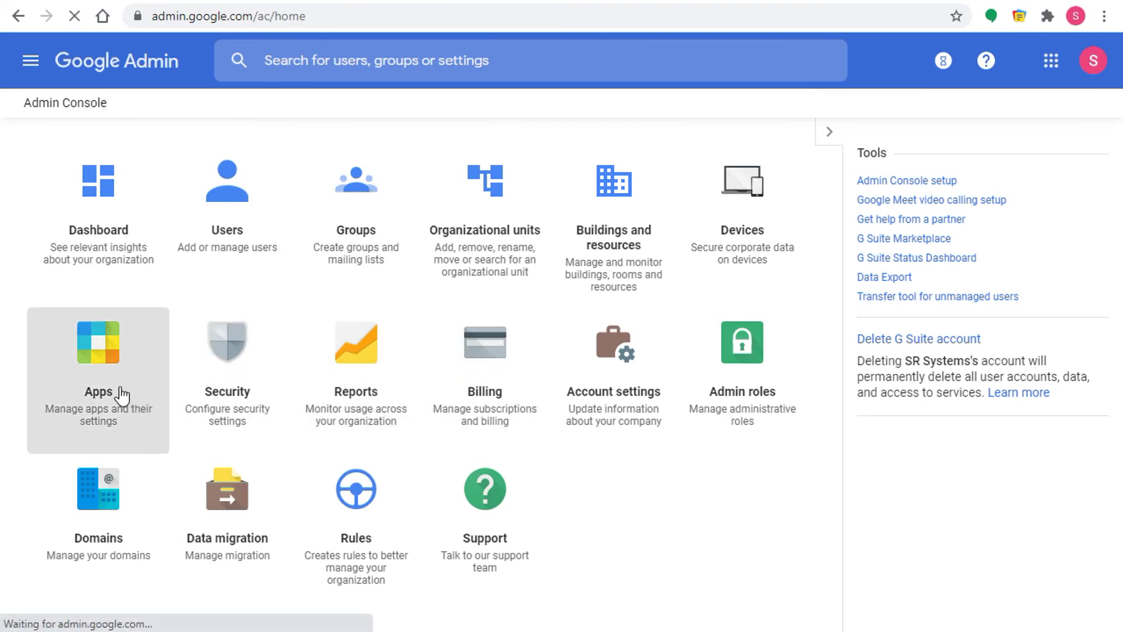
click(179, 237)
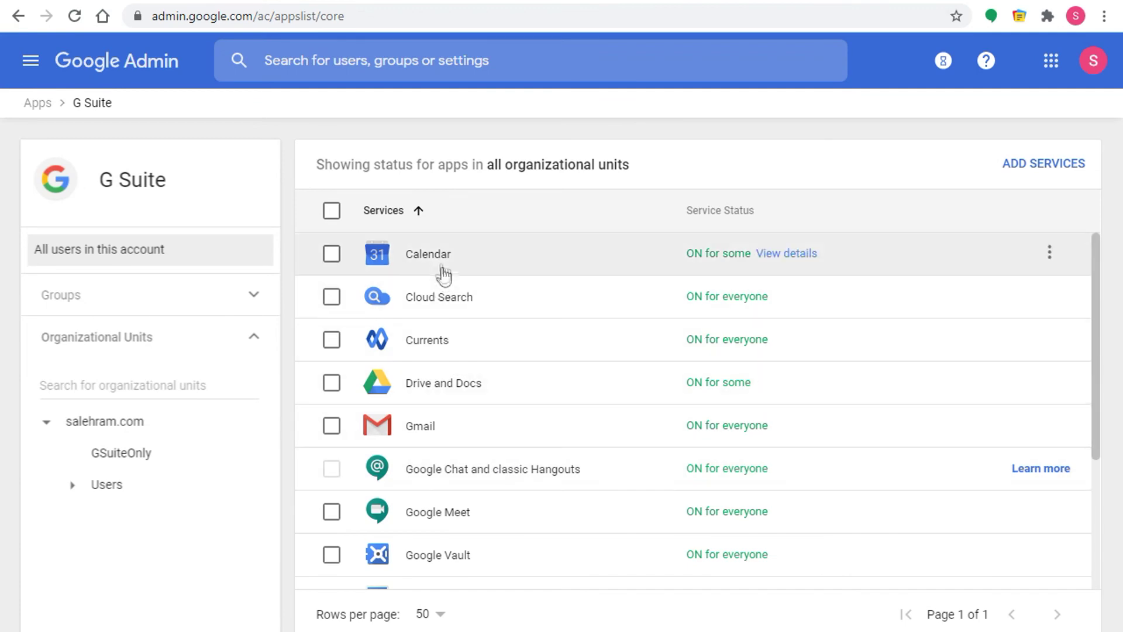
click(439, 255)
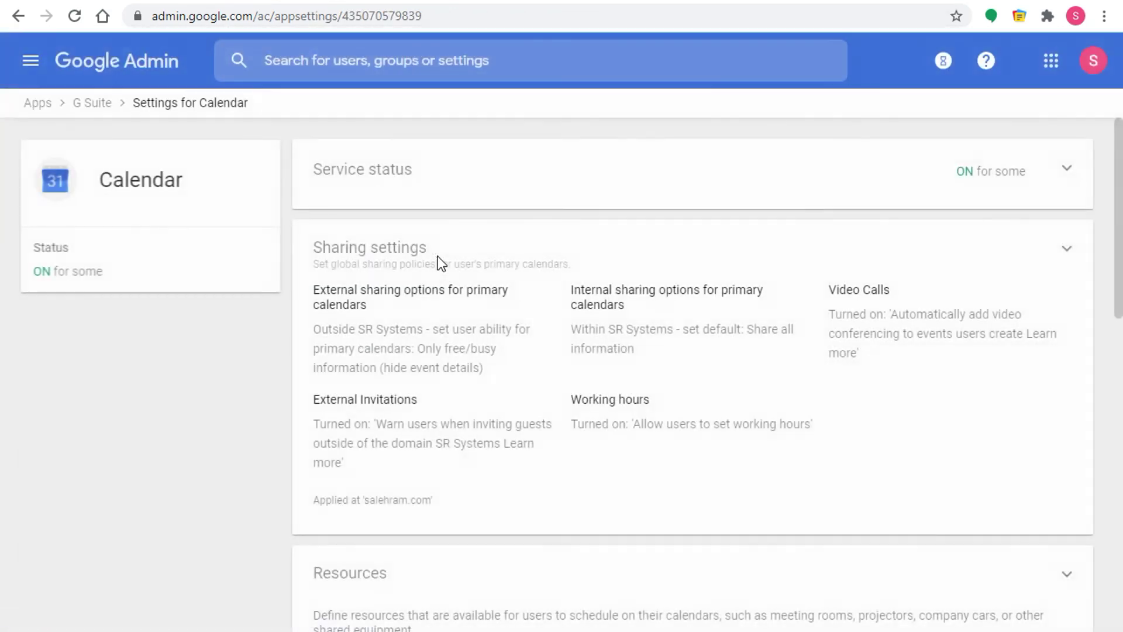
scroll(521, 281, down, 4)
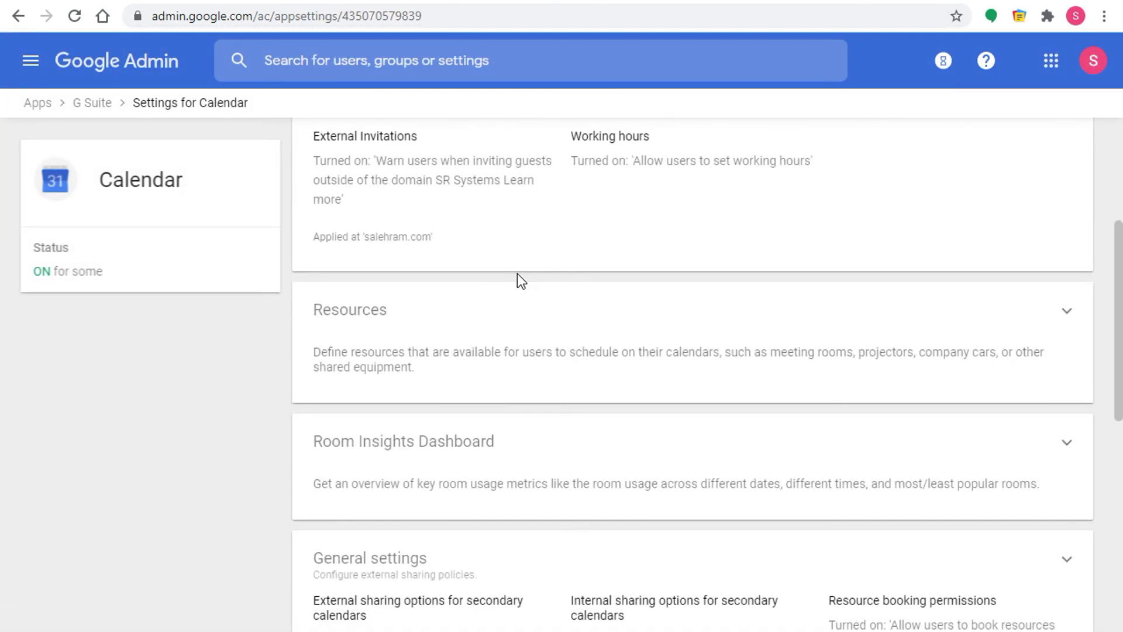
scroll(515, 286, down, 9)
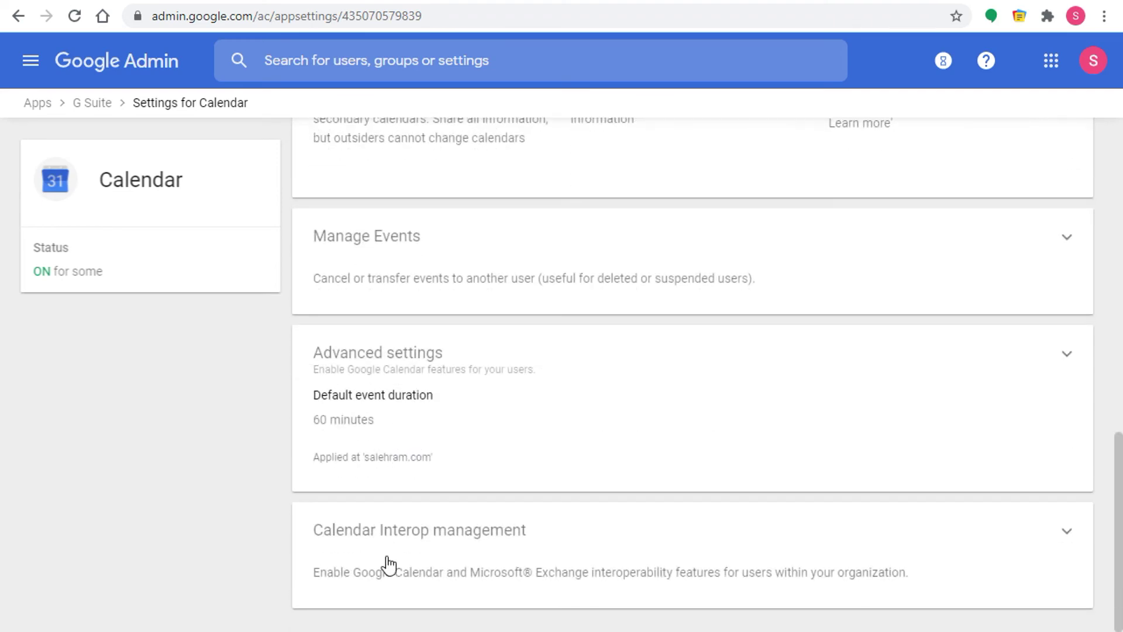
click(388, 564)
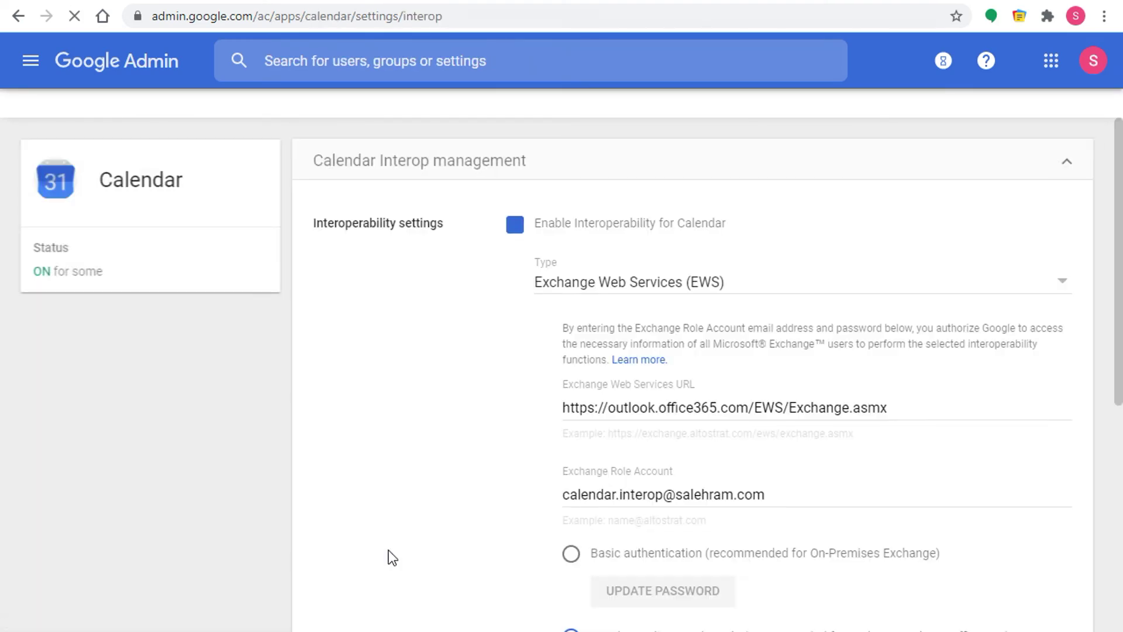
Enable Exchange room booking, save the setting, and return to the Resource Booking interop tools.
scroll(389, 553, down, 8)
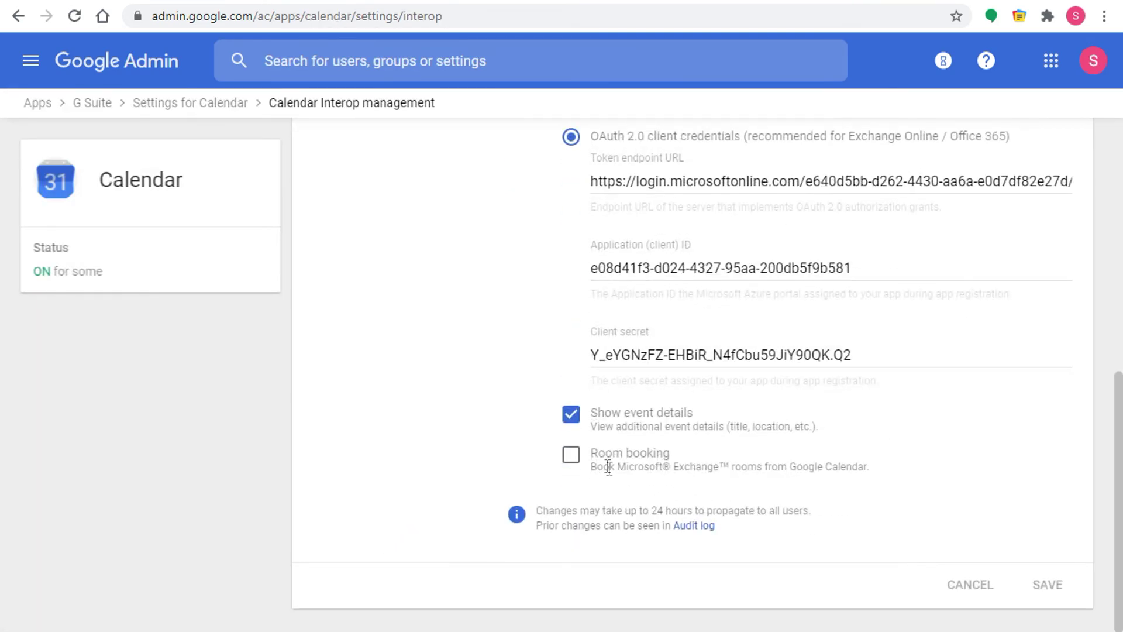
click(570, 454)
click(1038, 589)
click(629, 7)
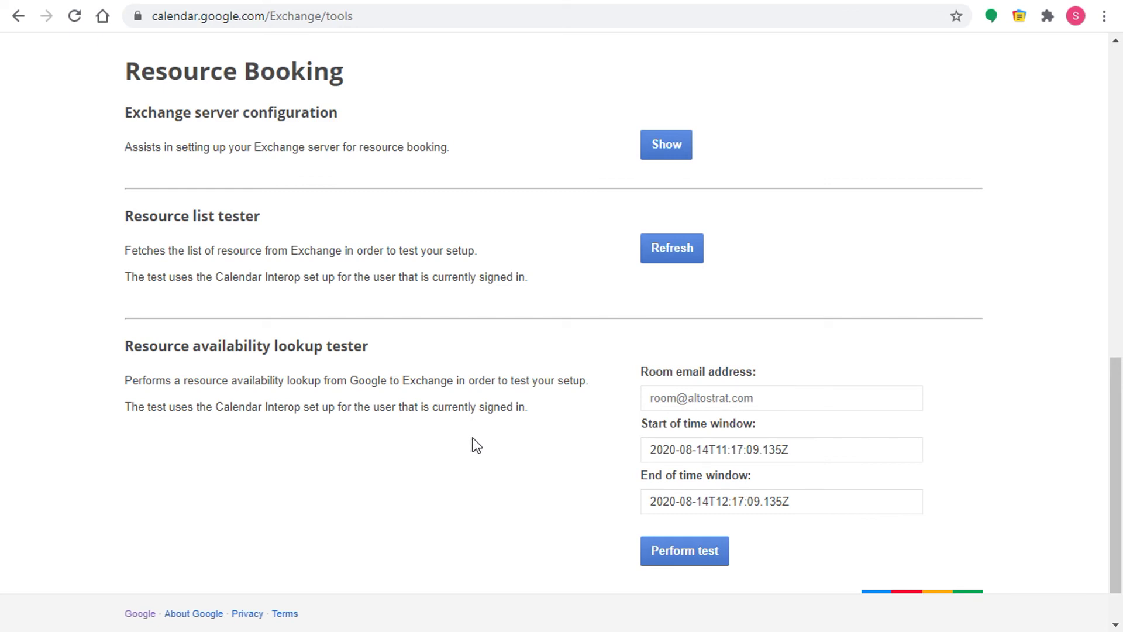
Run the resource availability lookup test for the first room's email address.
click(683, 389)
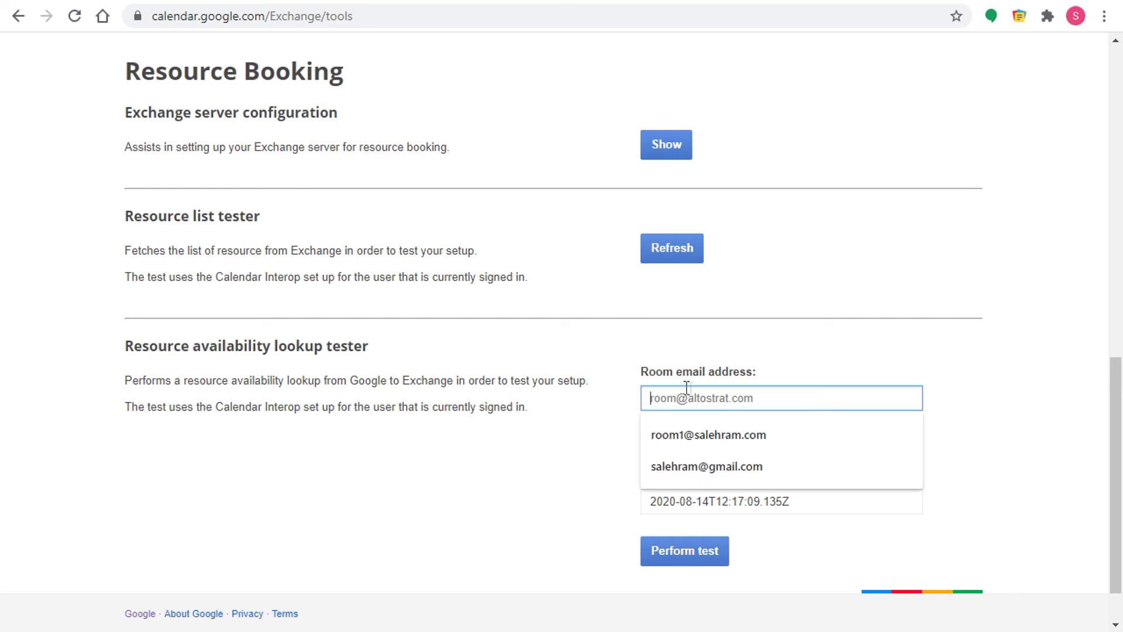
click(509, 420)
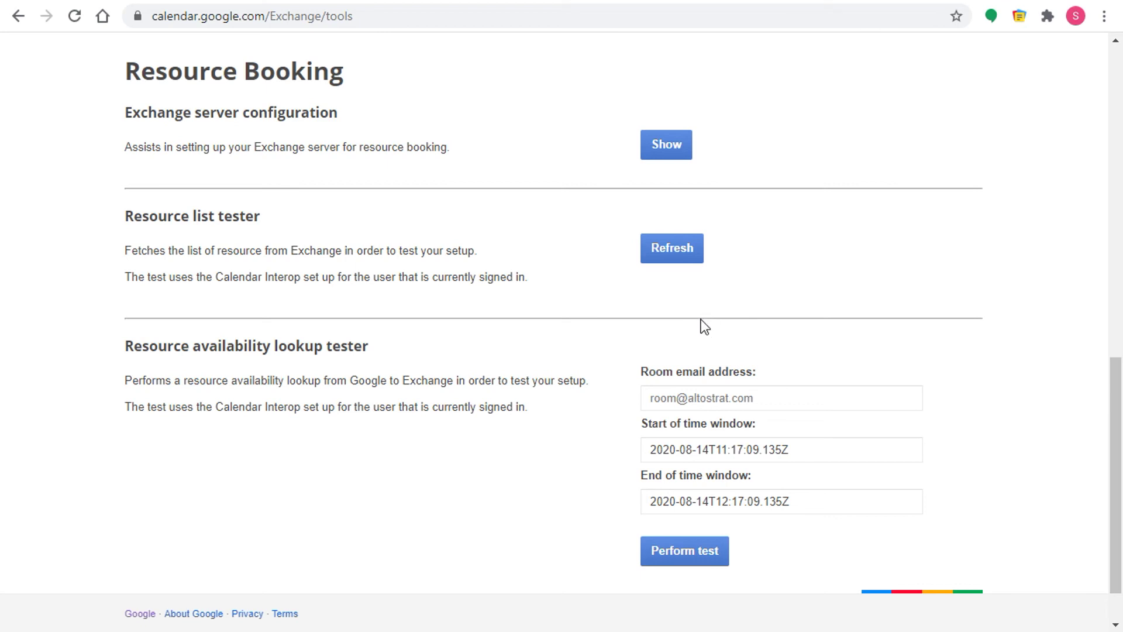
click(704, 398)
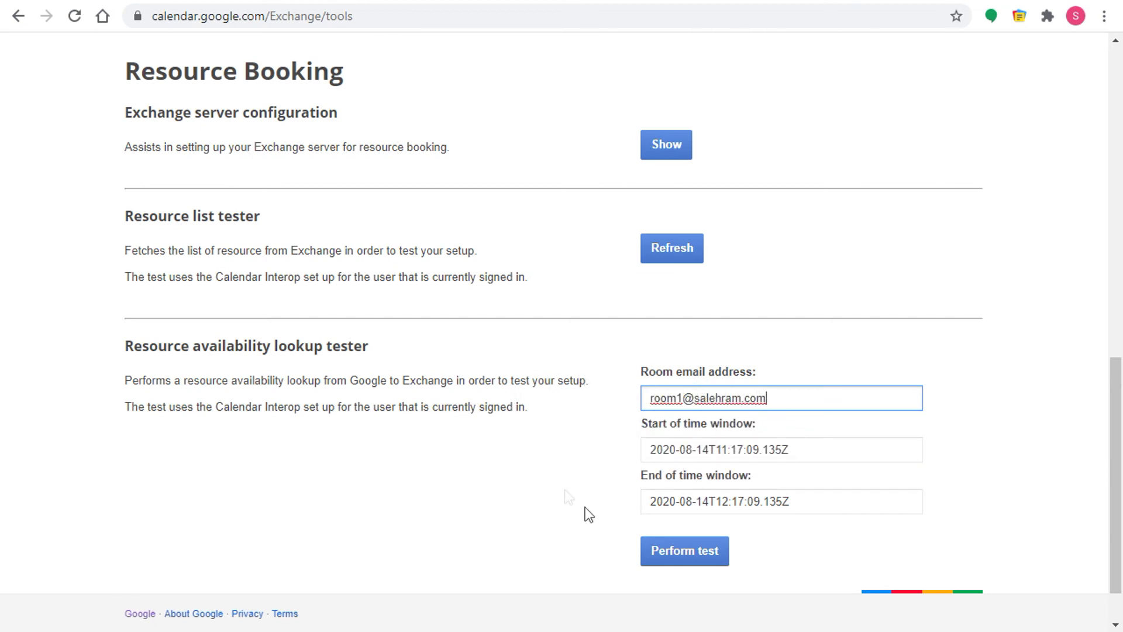
click(708, 551)
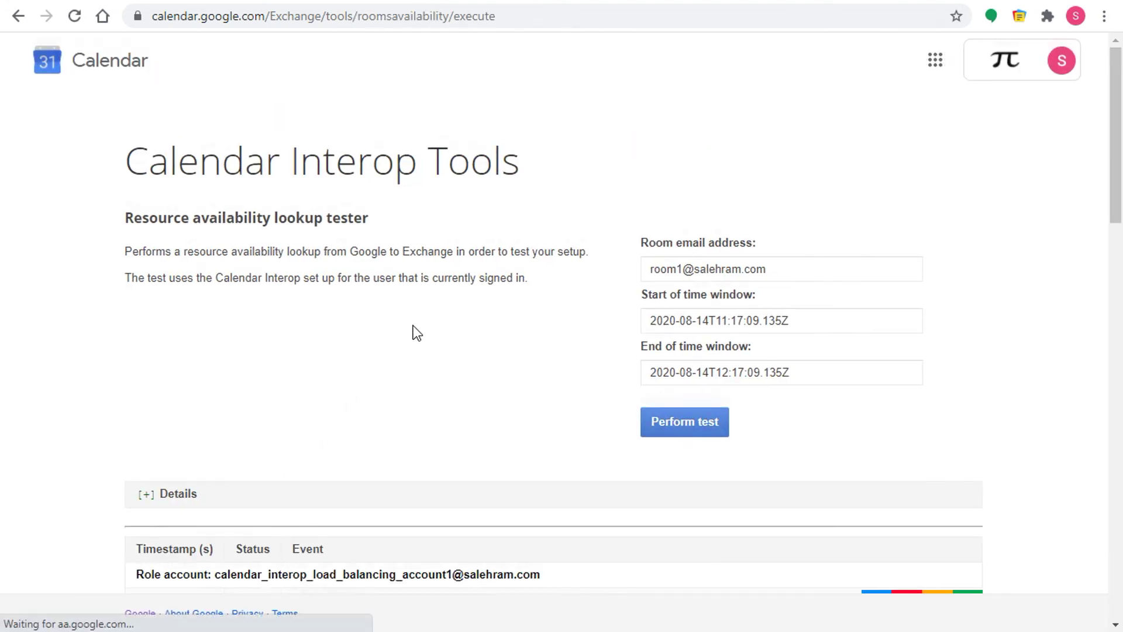
Review the lookup results for each role account, including the access mode header error.
scroll(415, 325, down, 6)
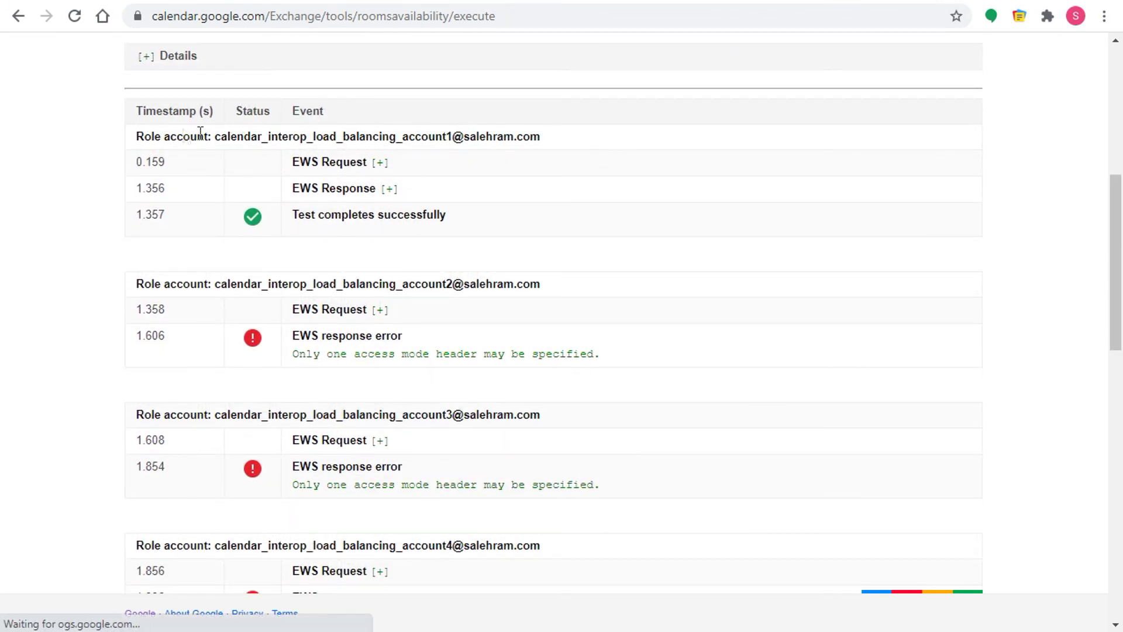
drag(137, 136, 541, 139)
click(479, 201)
scroll(468, 199, down, 7)
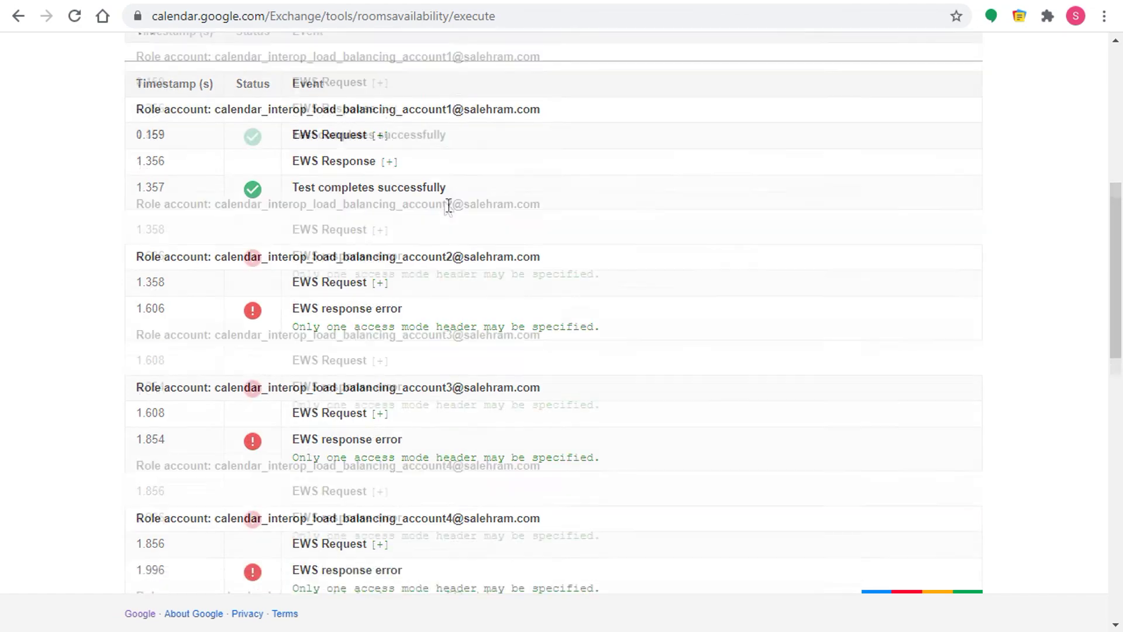
scroll(437, 188, down, 6)
drag(292, 260, 523, 261)
click(525, 262)
scroll(443, 307, up, 2)
scroll(443, 308, up, 15)
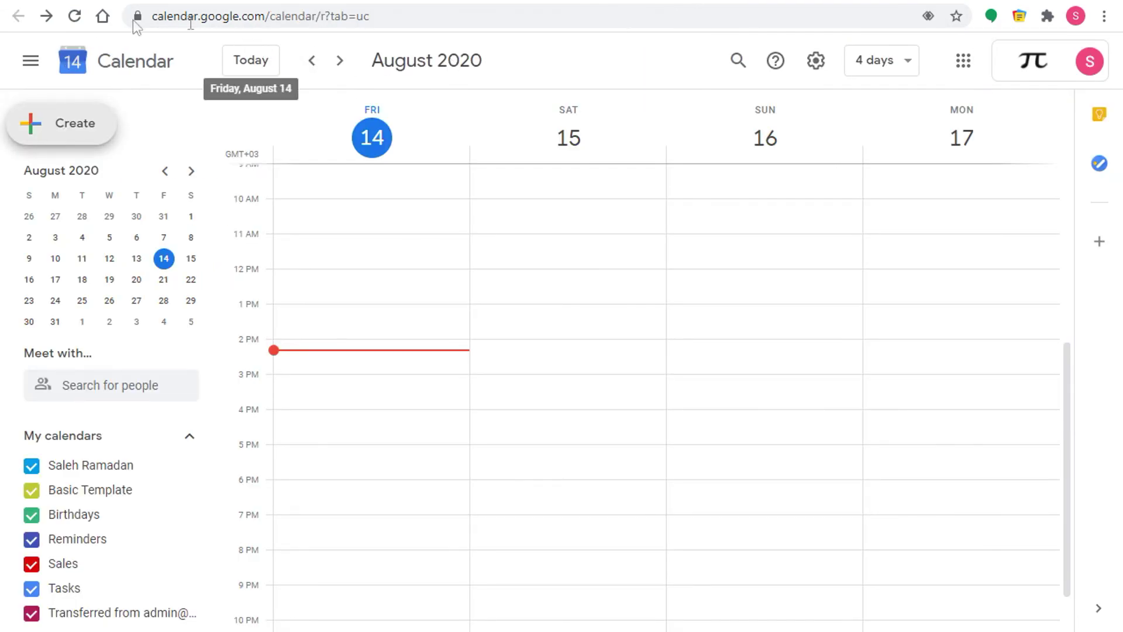
Draft a Saturday 3:00–6:15pm event and add Room 1 Office365 from the Other rooms group.
click(74, 16)
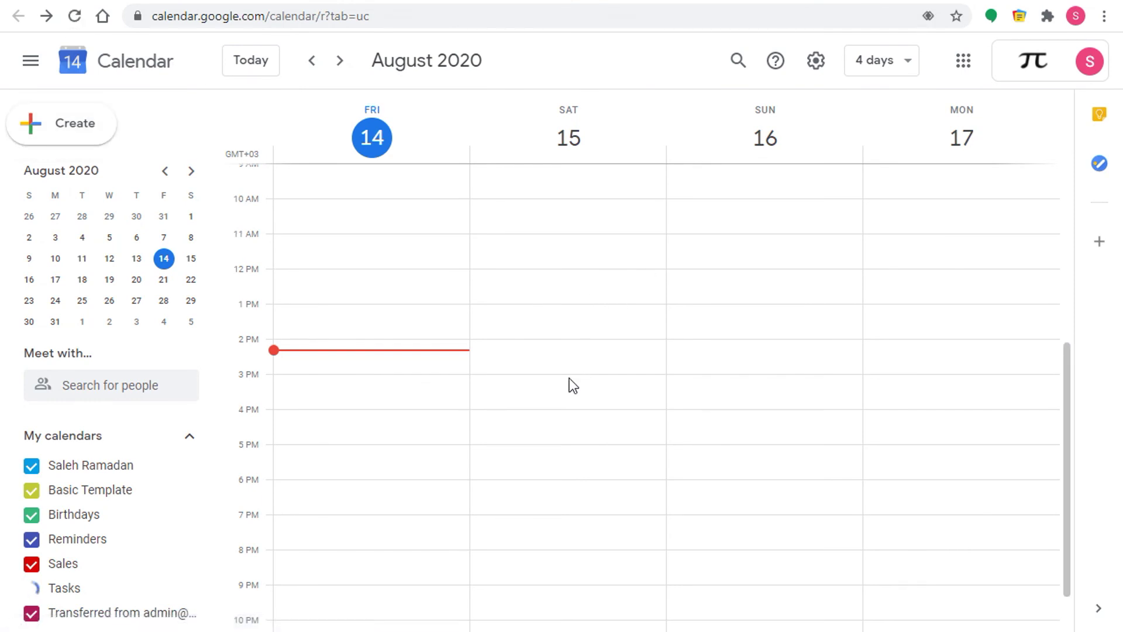
drag(573, 382, 574, 483)
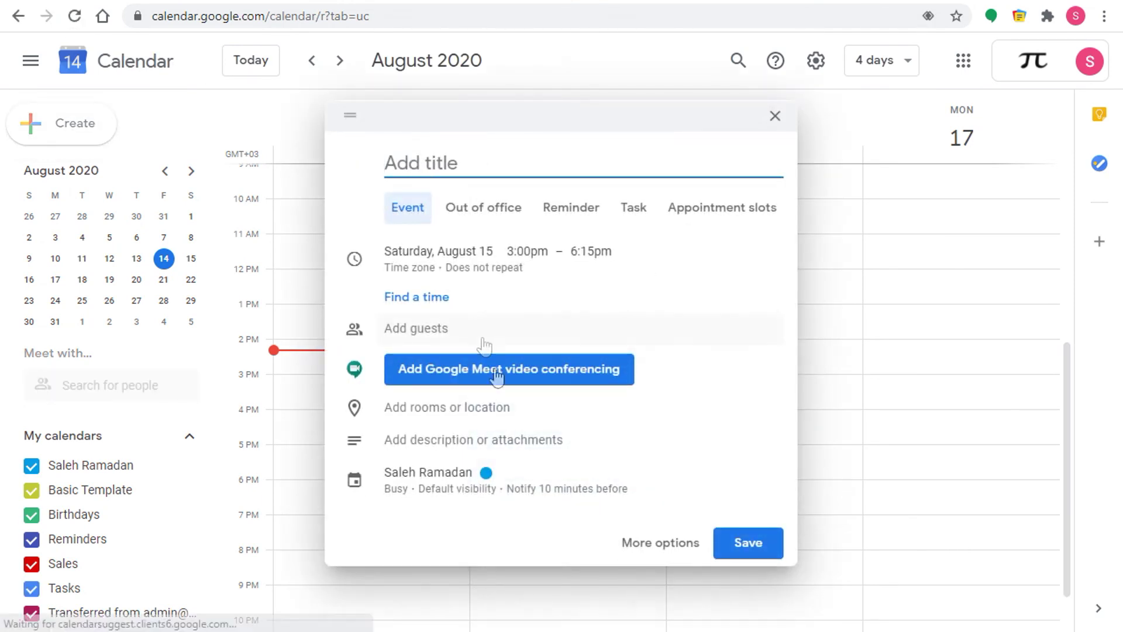
click(426, 408)
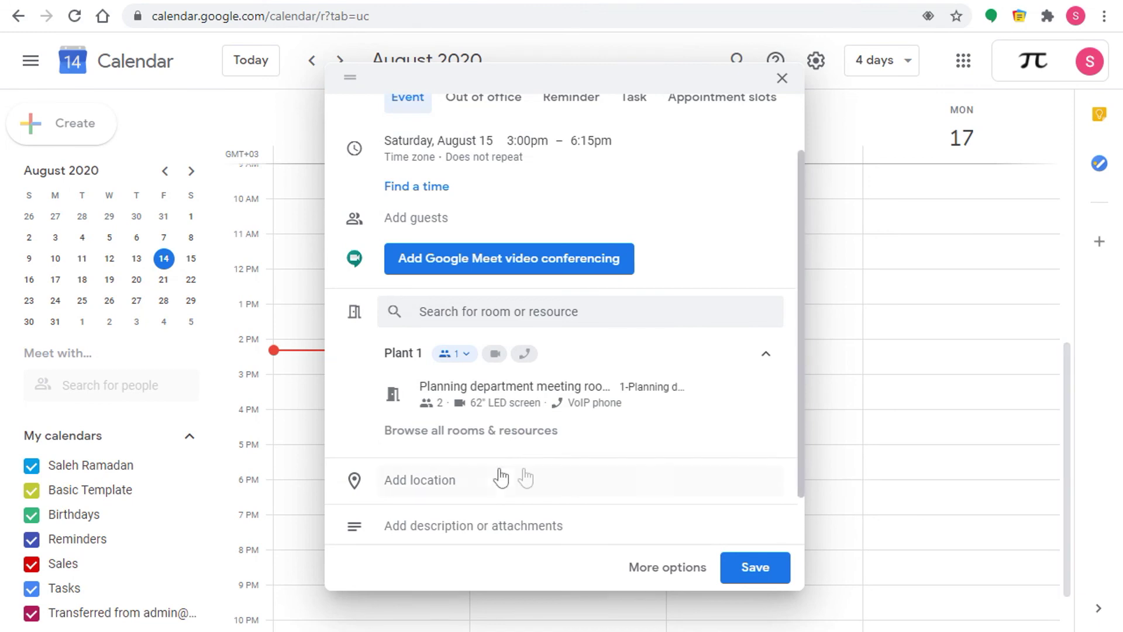
click(508, 437)
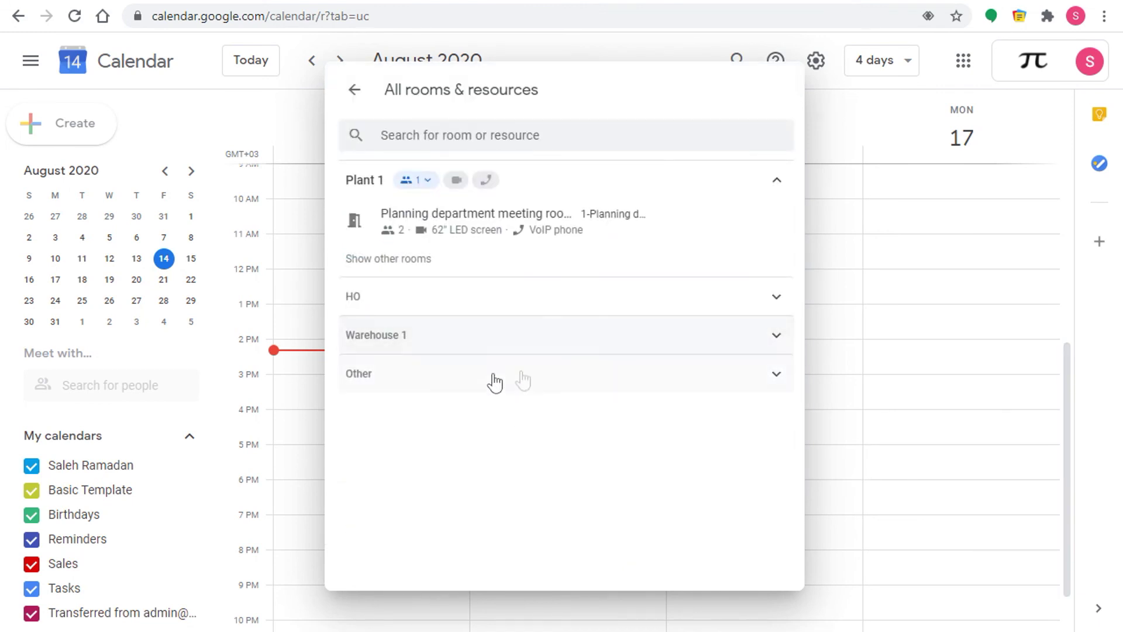
click(418, 383)
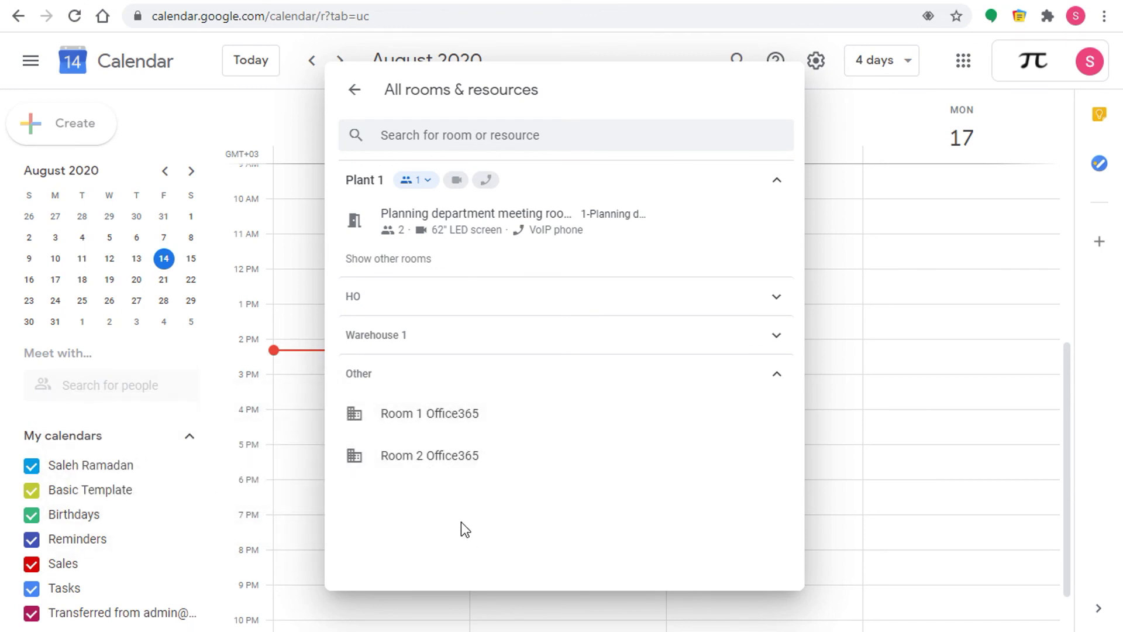
click(392, 414)
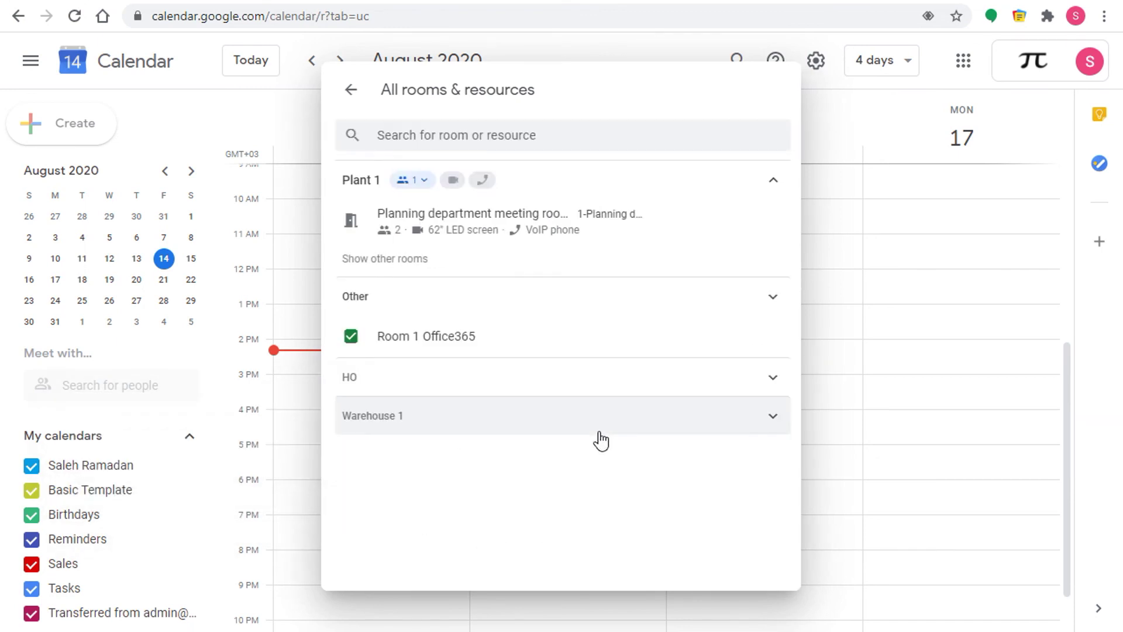
click(451, 132)
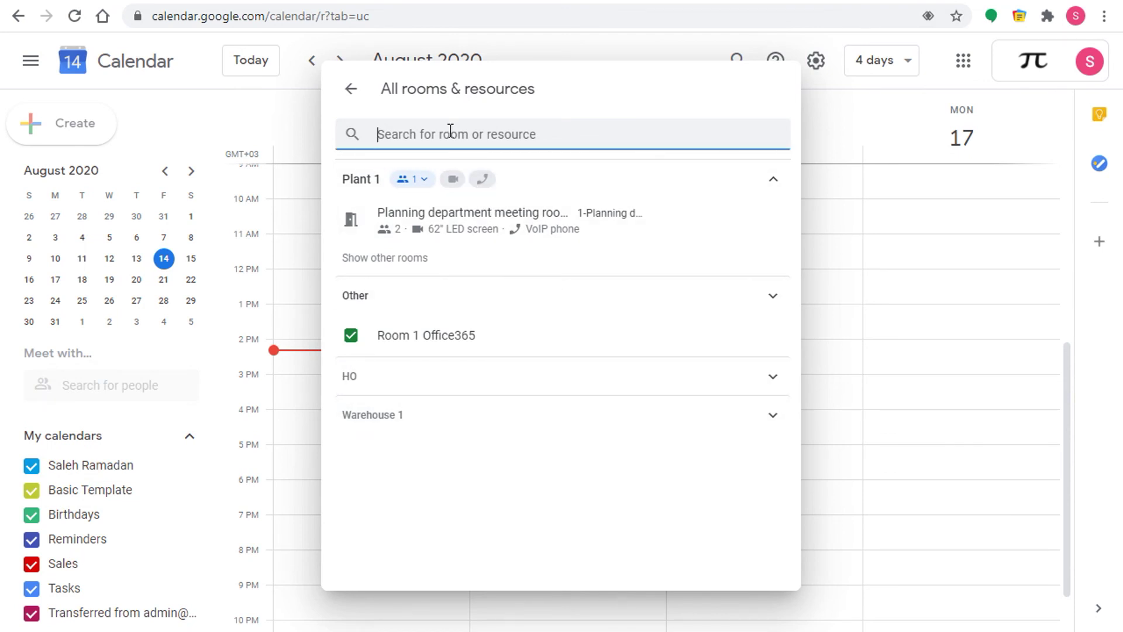
click(350, 91)
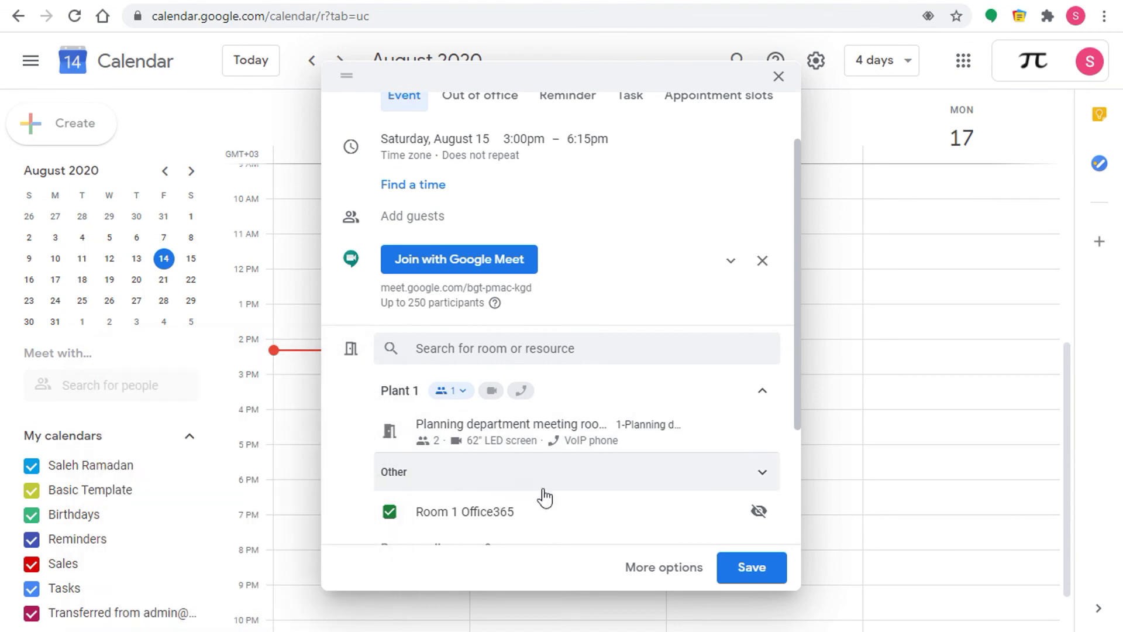
Title the event 'Testing new room booking' and save it.
scroll(472, 183, up, 2)
click(446, 123)
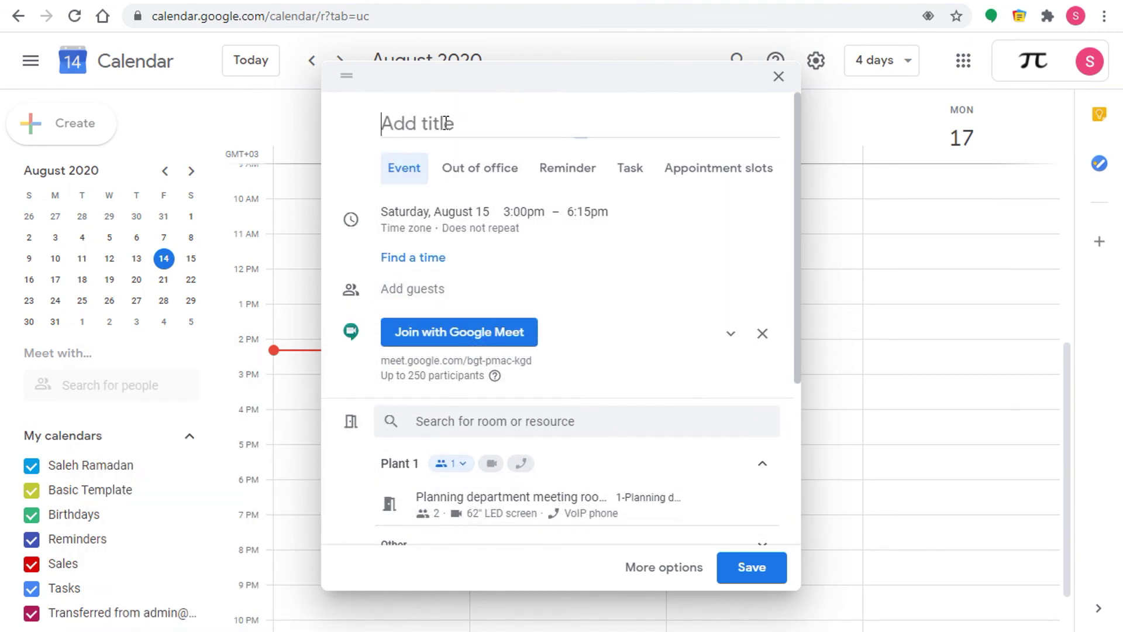
text(Testingnew room booking)
scroll(558, 315, down, 3)
scroll(572, 293, down, 1)
scroll(637, 418, up, 3)
click(742, 576)
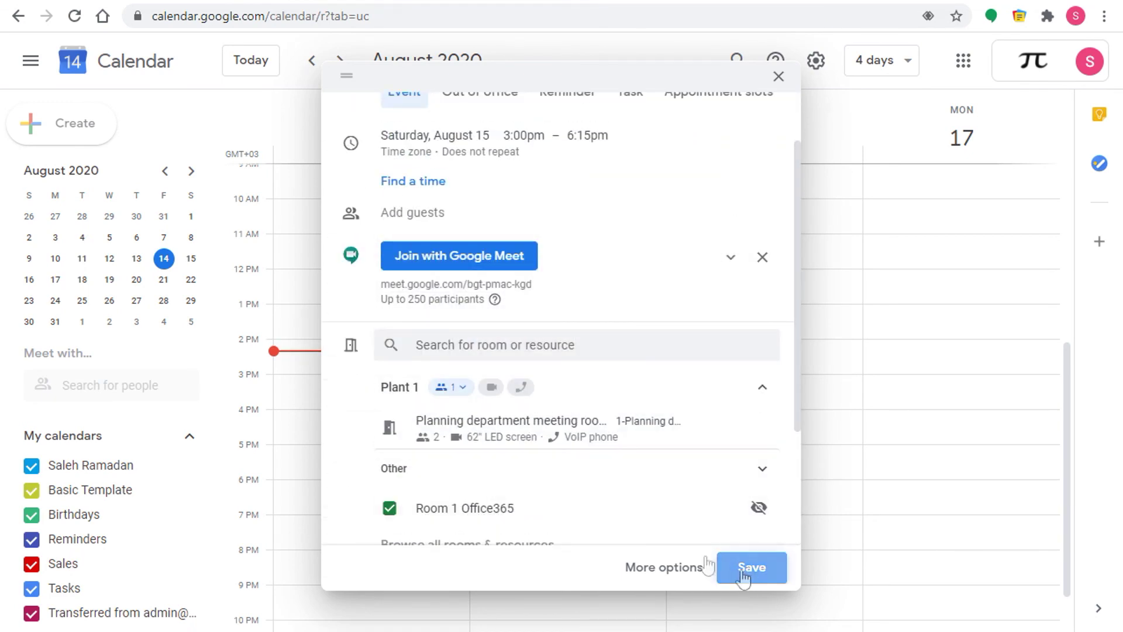